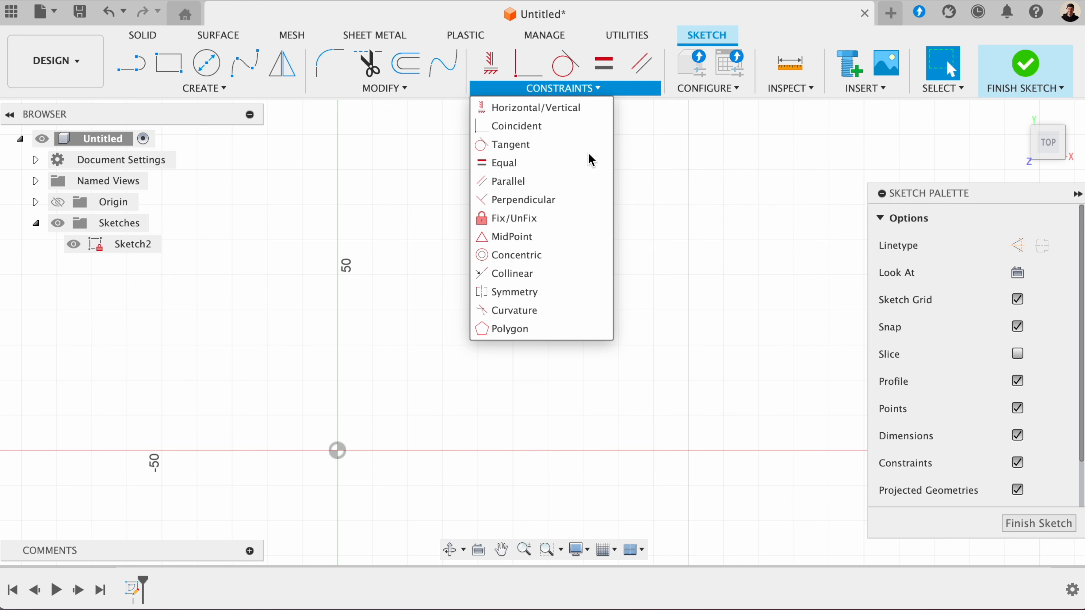
- Sketch a steep slanted line above the X axis and make it vertical with the Horizontal/Vertical constraint
click(146, 69)
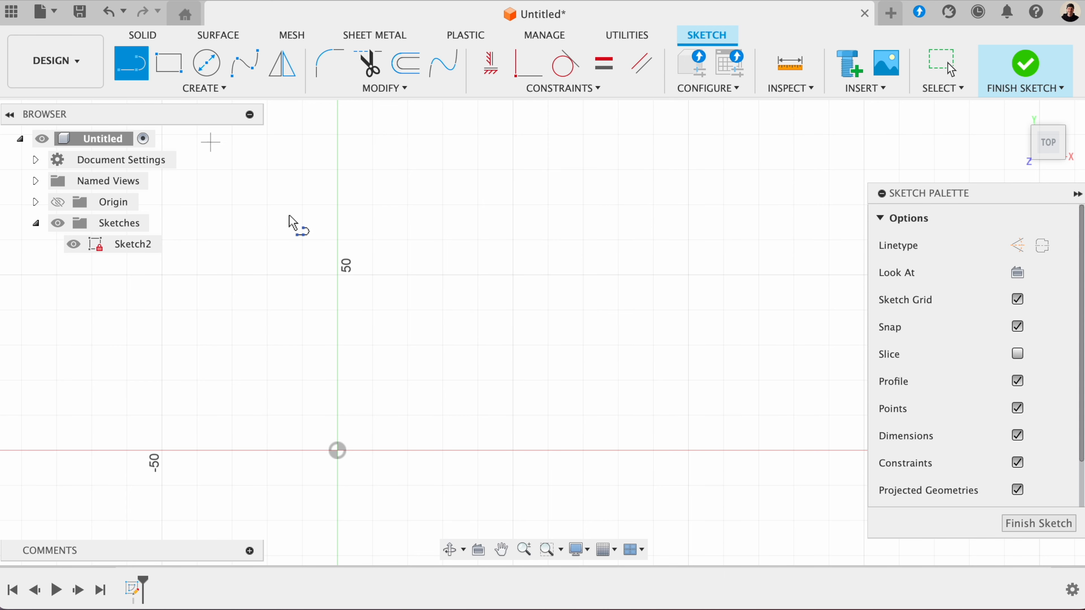
click(426, 407)
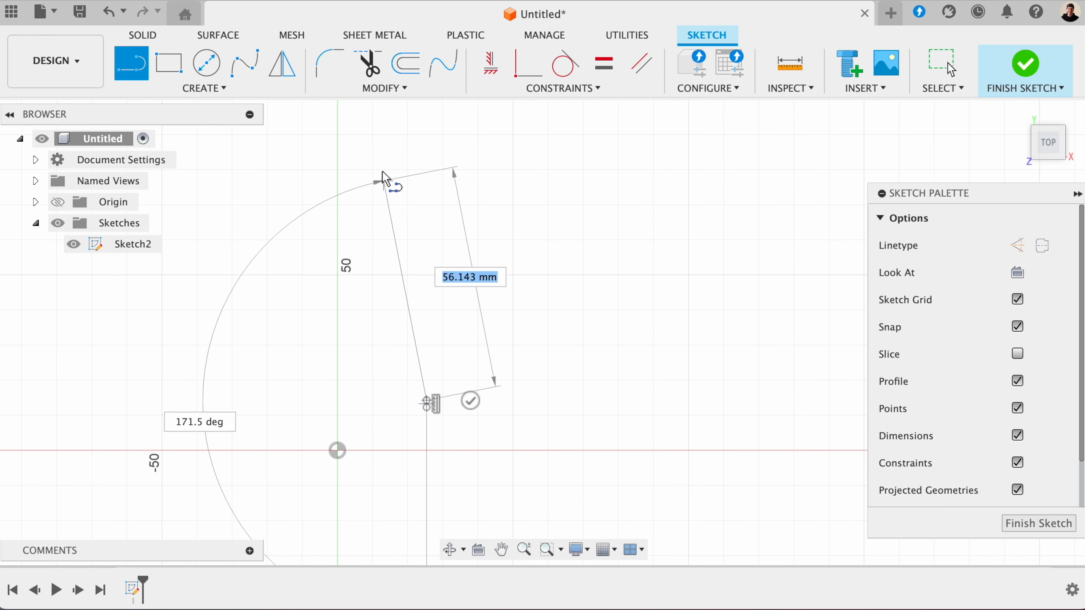
click(380, 166)
key(Escape)
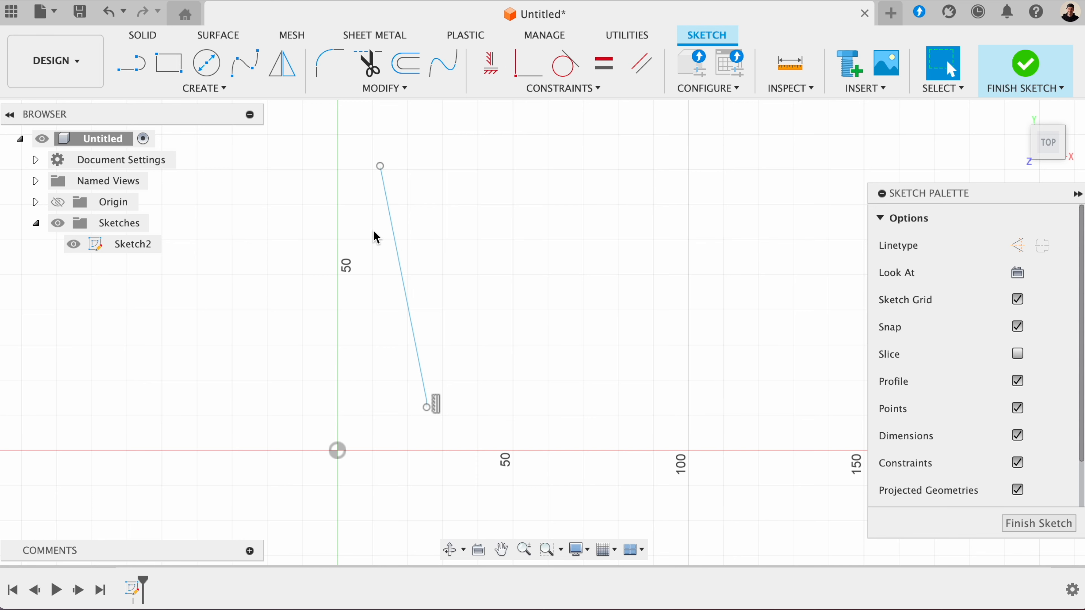
click(391, 229)
click(487, 75)
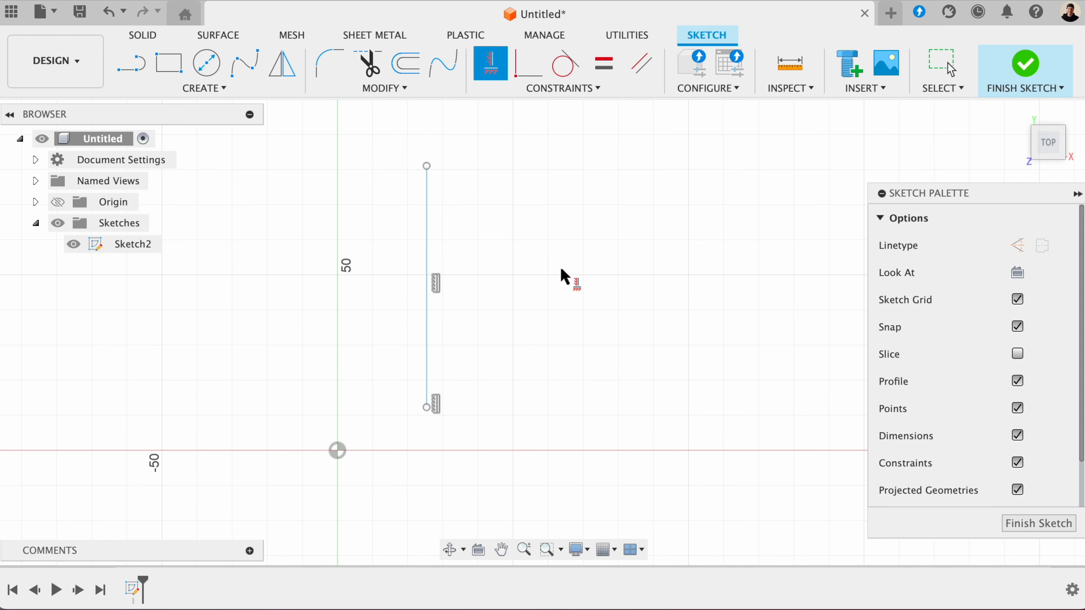
- Sketch a separate slanted line to the right of the vertical one and apply the Horizontal/Vertical constraint to it
click(119, 76)
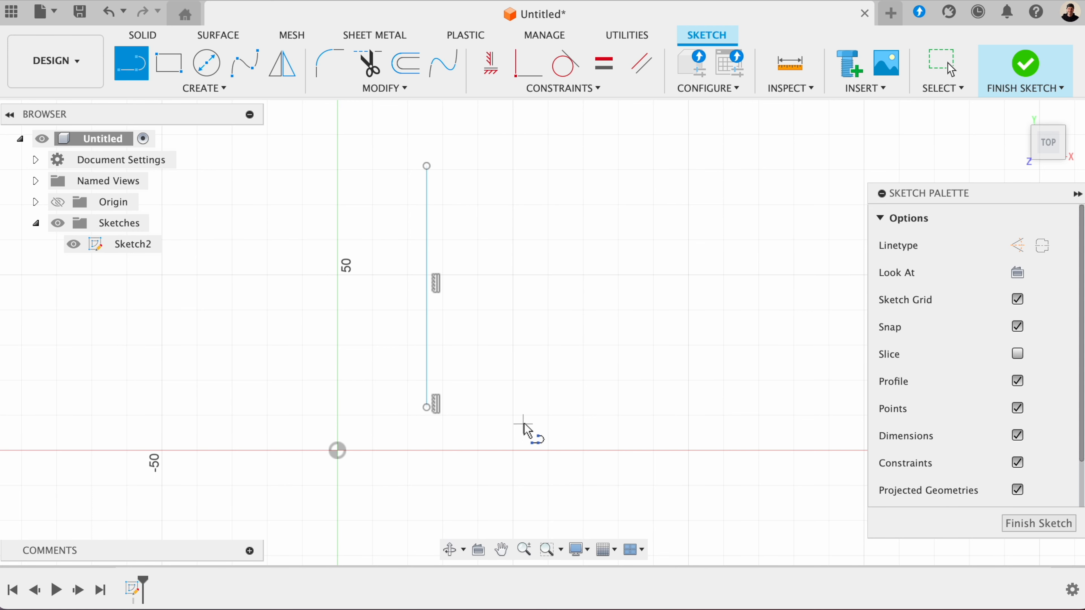
click(516, 409)
click(653, 310)
key(Escape)
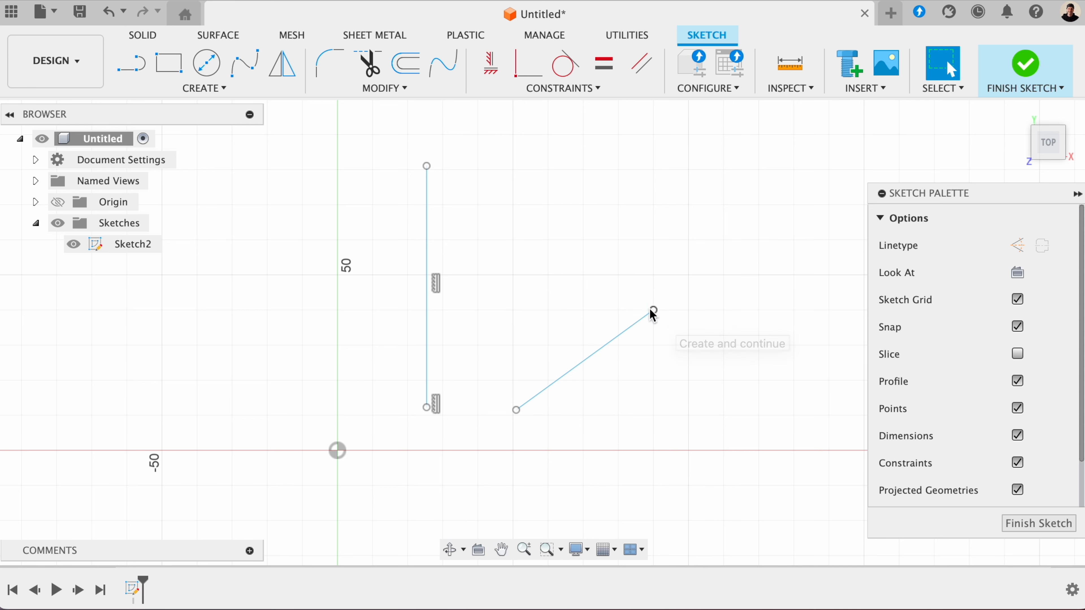
click(490, 64)
click(604, 352)
key(Escape)
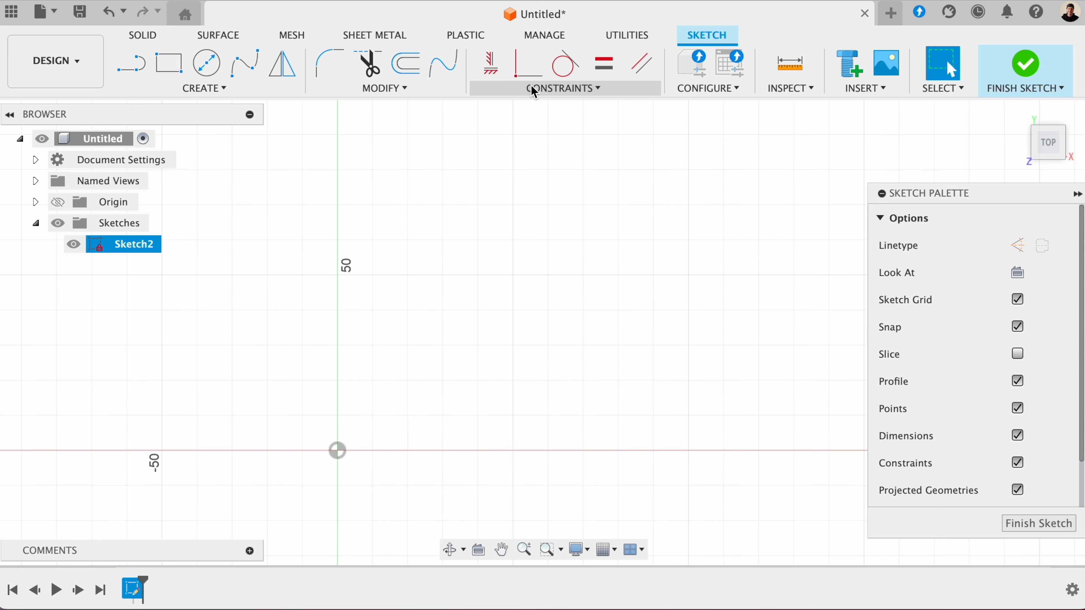
- Sketch a horizontal line above the X axis and a separate slanted line starting just beyond its right end
click(533, 90)
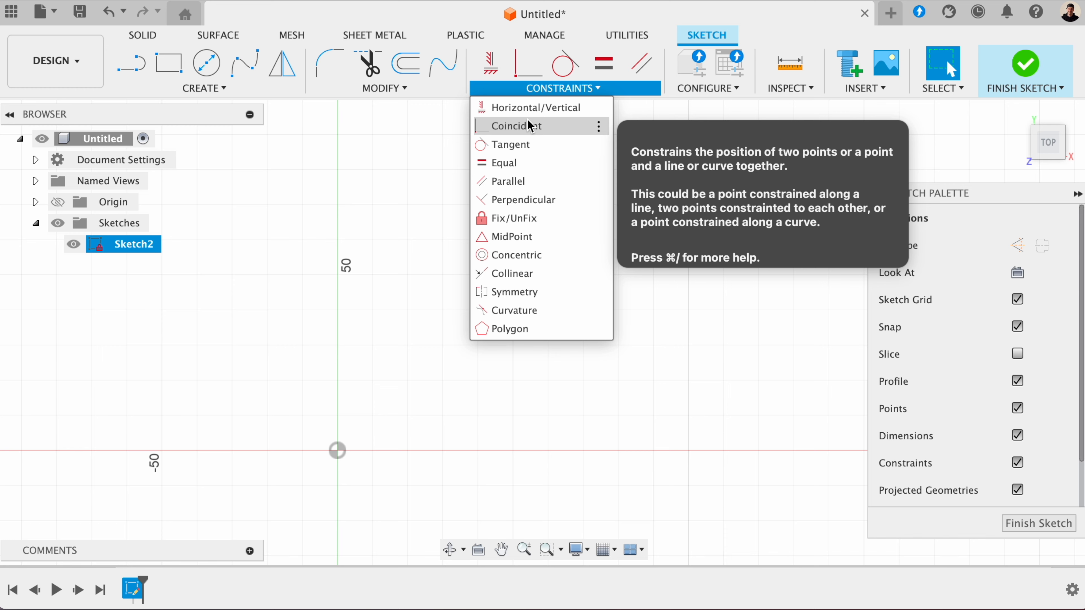
click(136, 67)
click(377, 355)
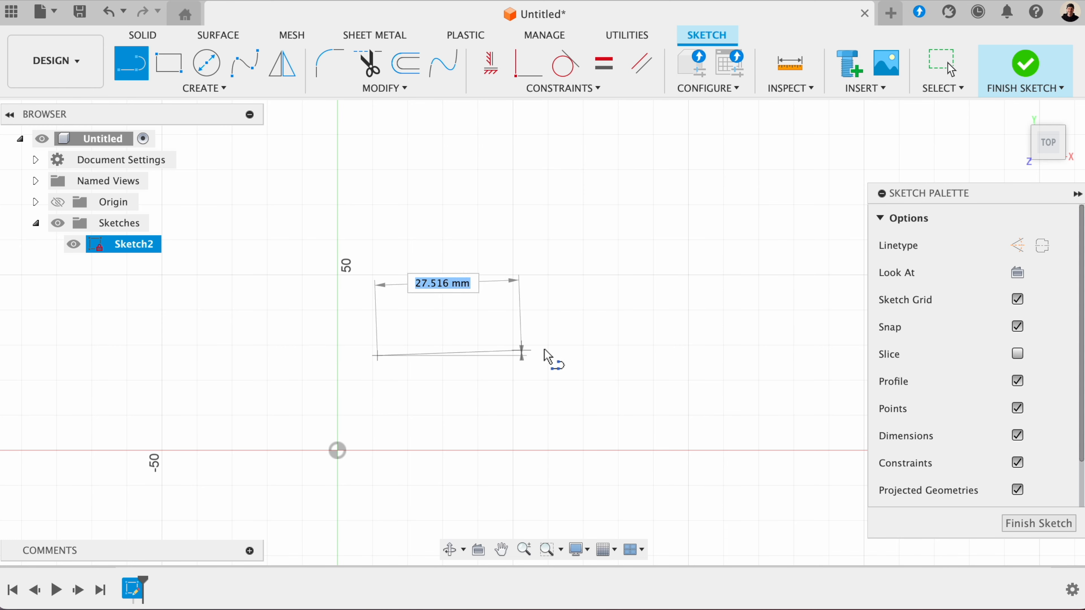
click(611, 355)
key(Escape)
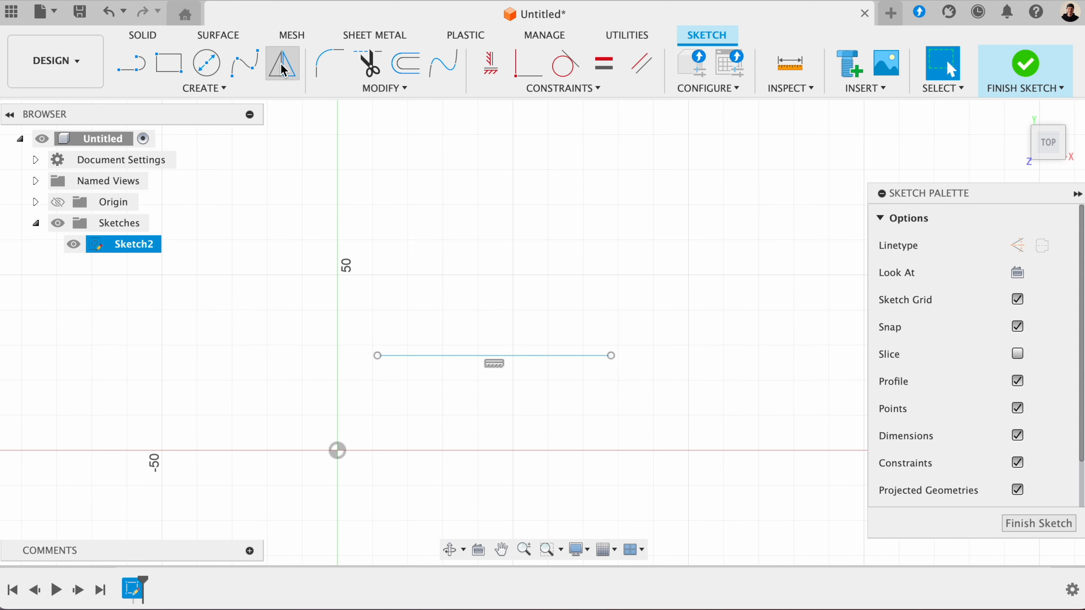
click(135, 64)
click(638, 315)
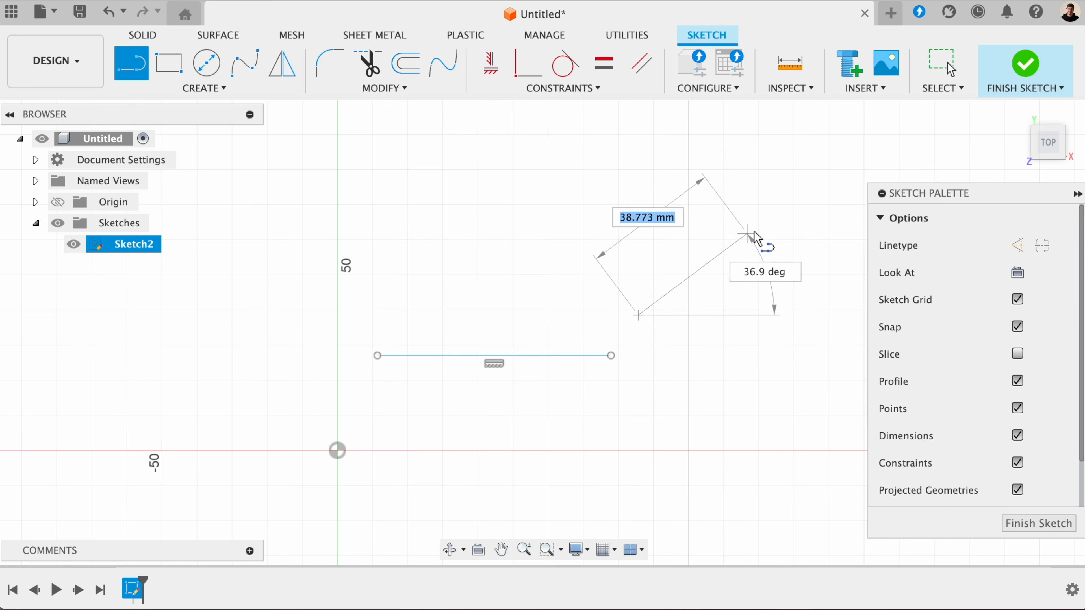
click(769, 224)
key(Escape)
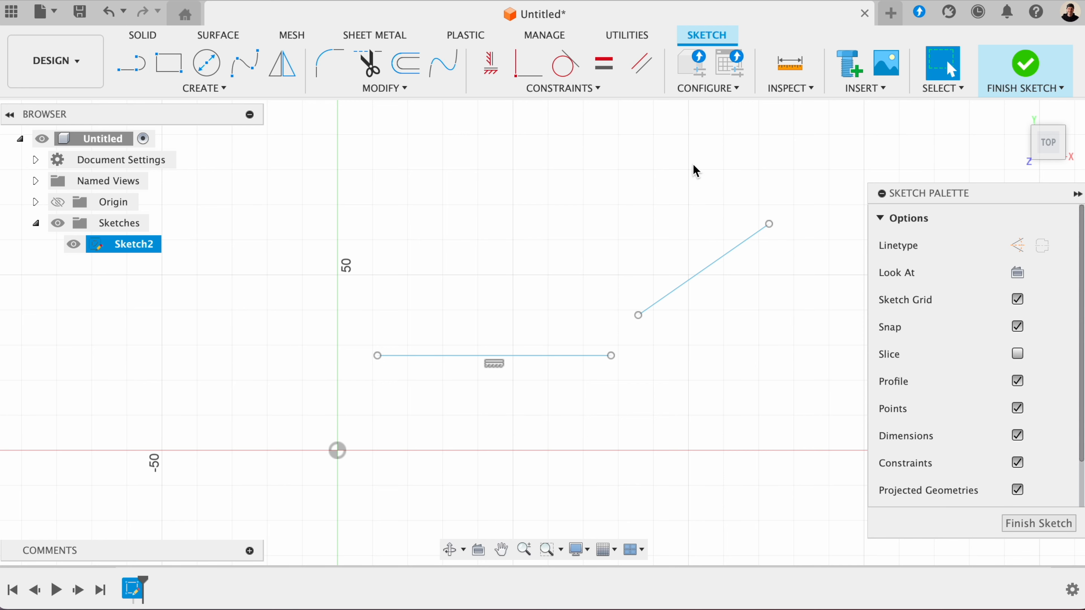
- Join the slanted line's lower endpoint to the horizontal line's right endpoint with a Coincident constraint
click(528, 89)
click(519, 105)
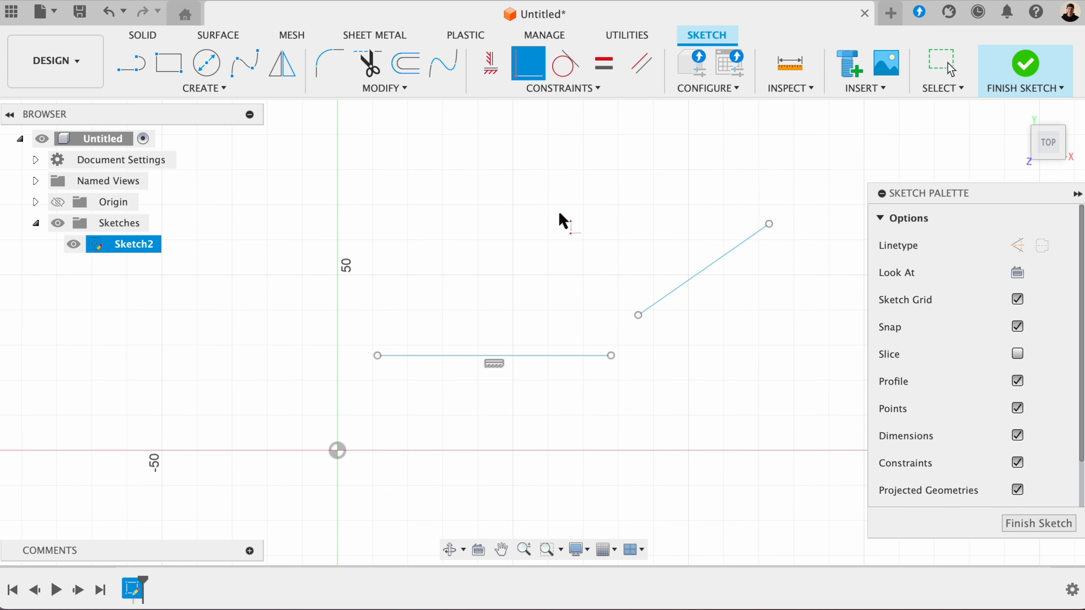
click(638, 315)
click(611, 355)
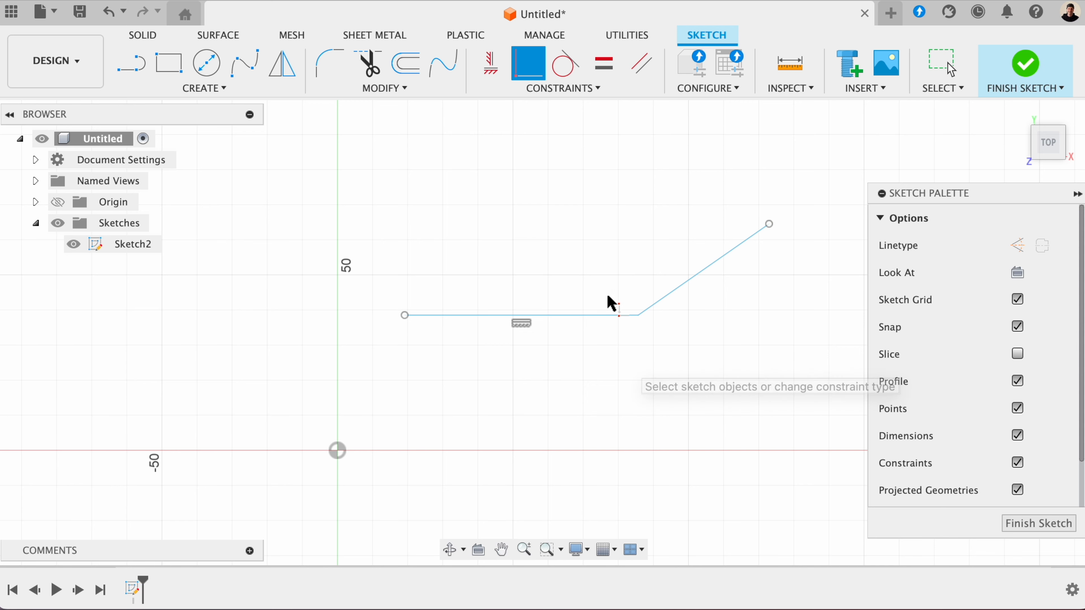
key(Escape)
- Sketch a circle about 46 mm in diameter and a separate slanted line about 73 mm long to its upper left
click(585, 89)
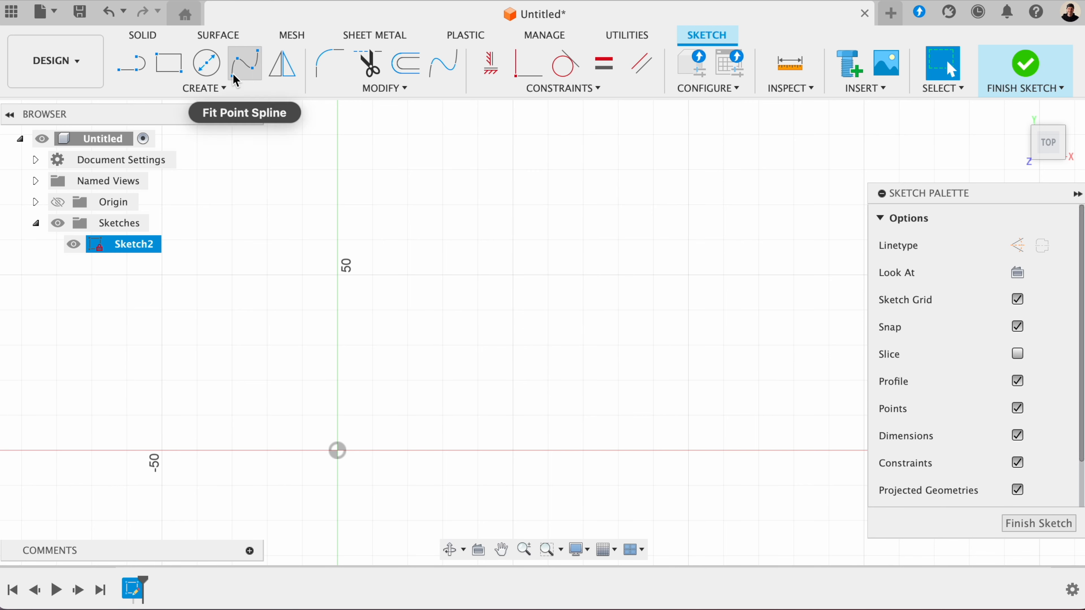
click(206, 63)
click(547, 323)
click(618, 286)
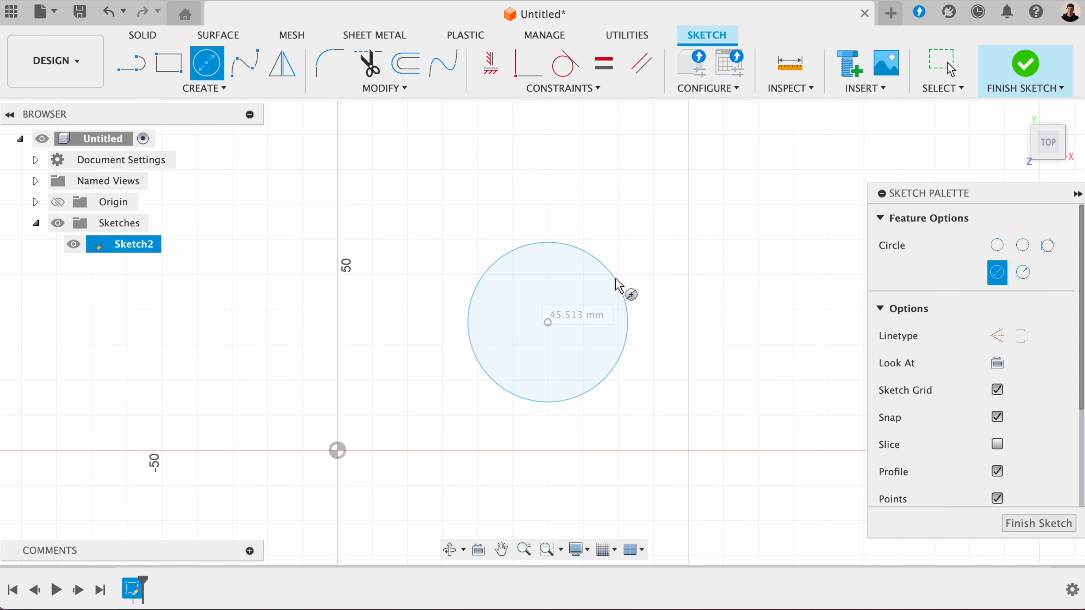
key(Escape)
key(l)
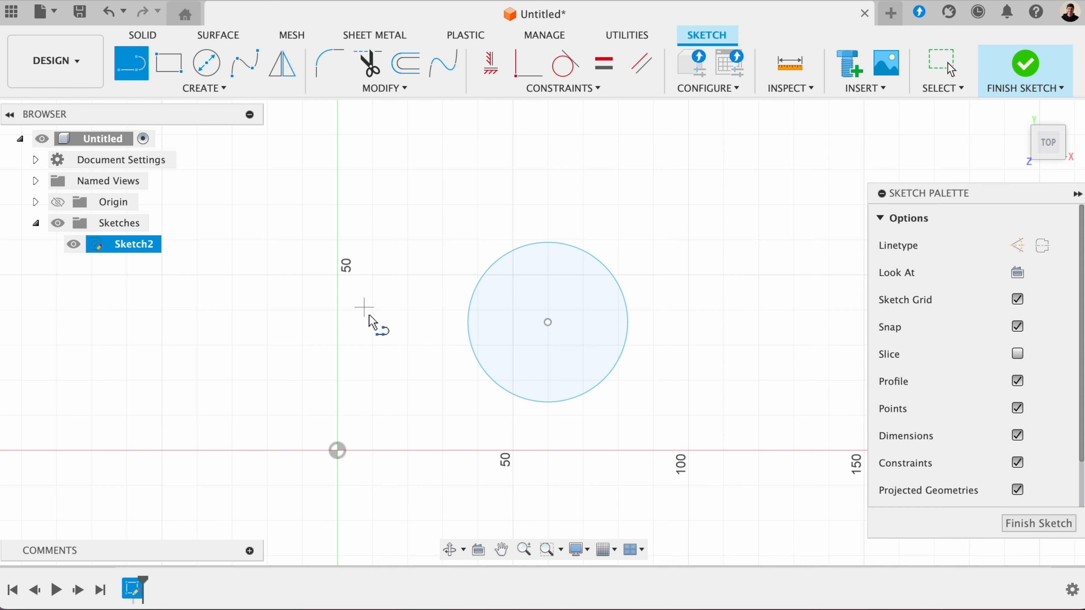
click(552, 143)
key(Escape)
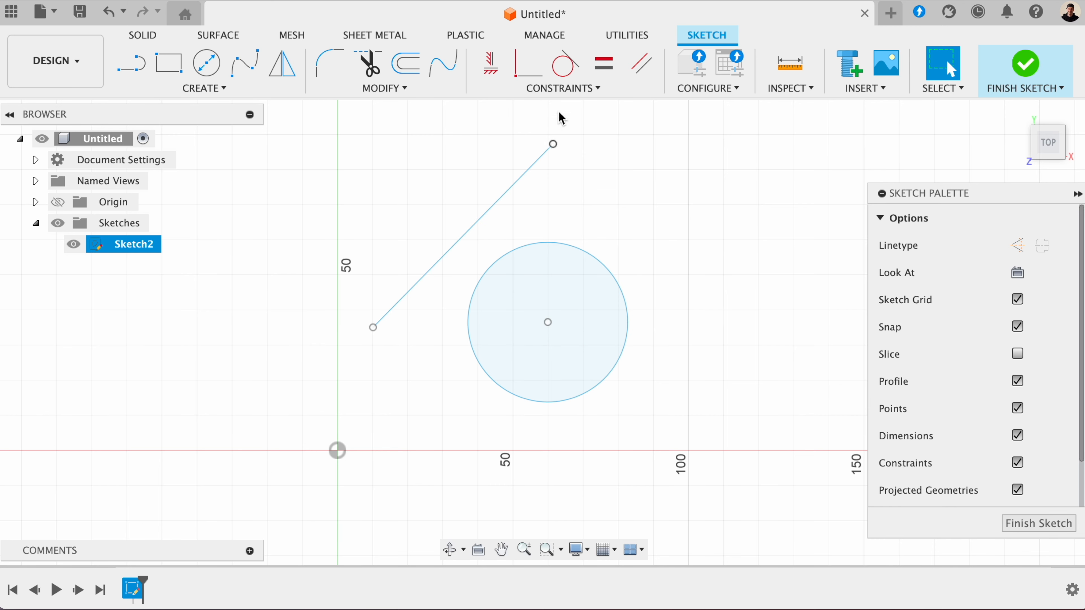
- Make the slanted line tangent to the circle, and shift the line slightly to test the constraint
click(568, 93)
click(530, 145)
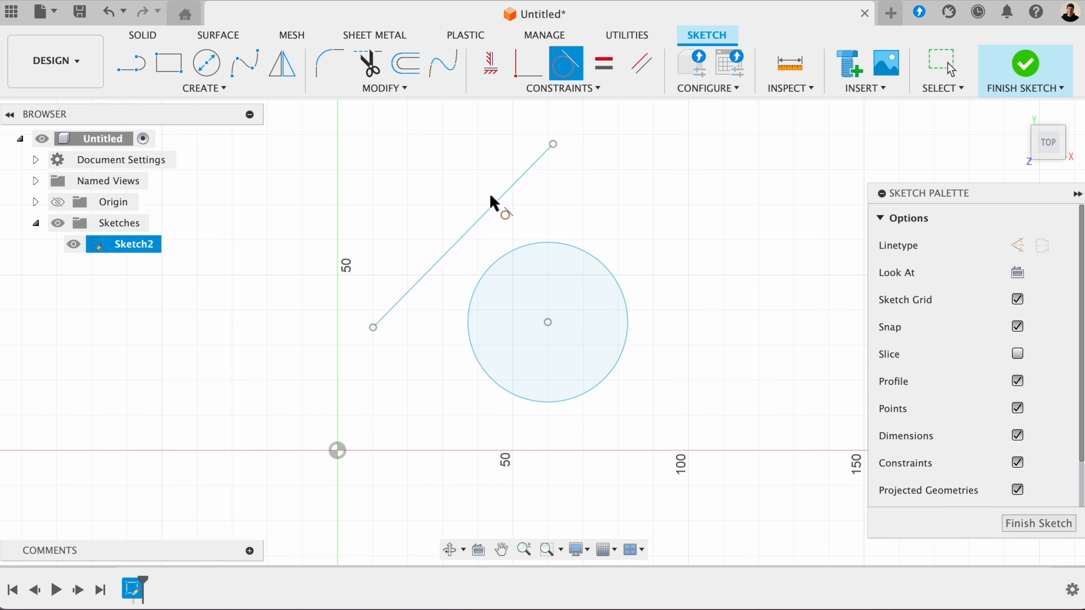
click(490, 209)
click(517, 250)
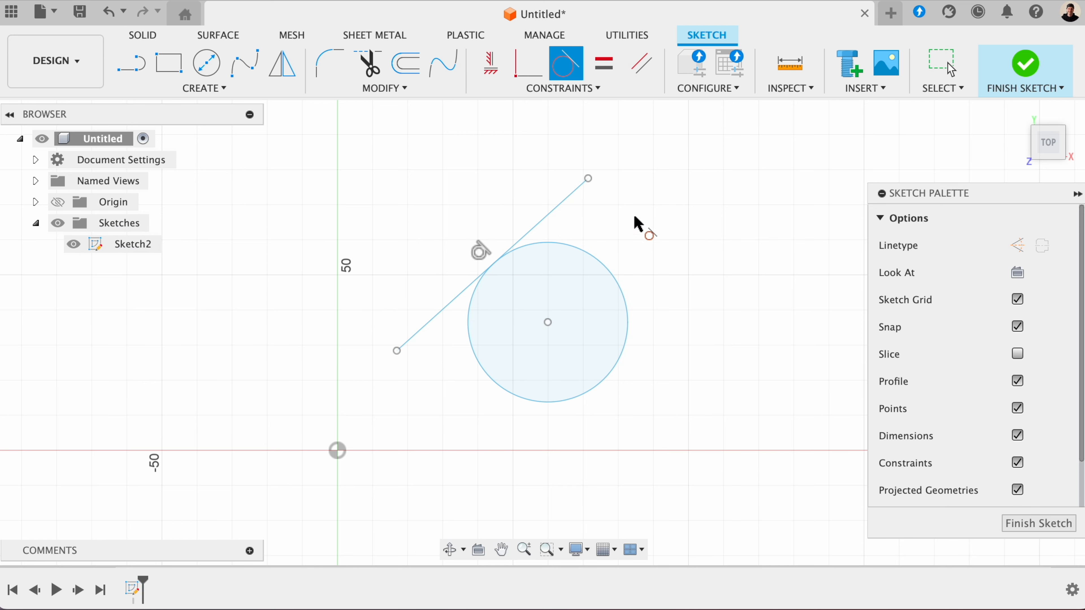
key(Escape)
mouse_move(571, 189)
mouse_down()
mouse_move(620, 200)
mouse_move(555, 188)
mouse_up()
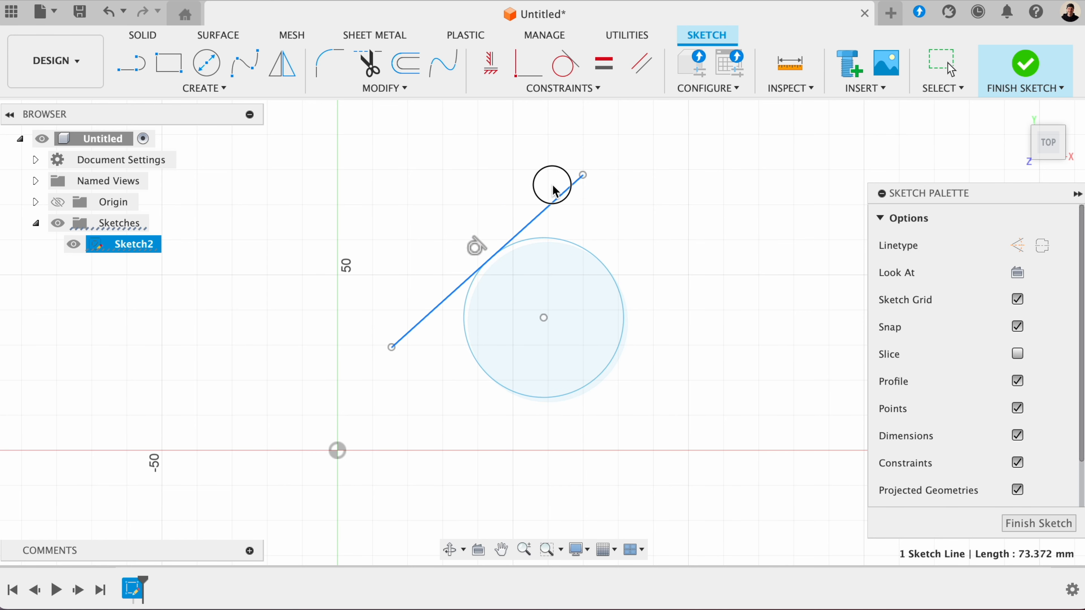
- Sketch a small circle near the Y axis and a larger circle about 51 mm in diameter to its lower right
click(562, 88)
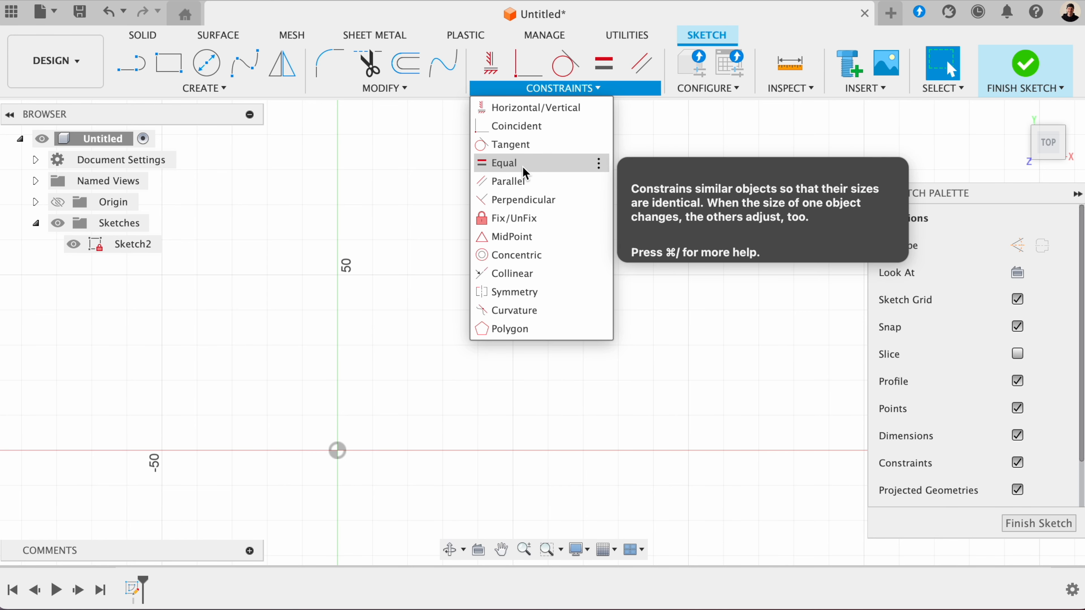
click(680, 136)
click(222, 64)
click(388, 234)
click(424, 235)
key(Escape)
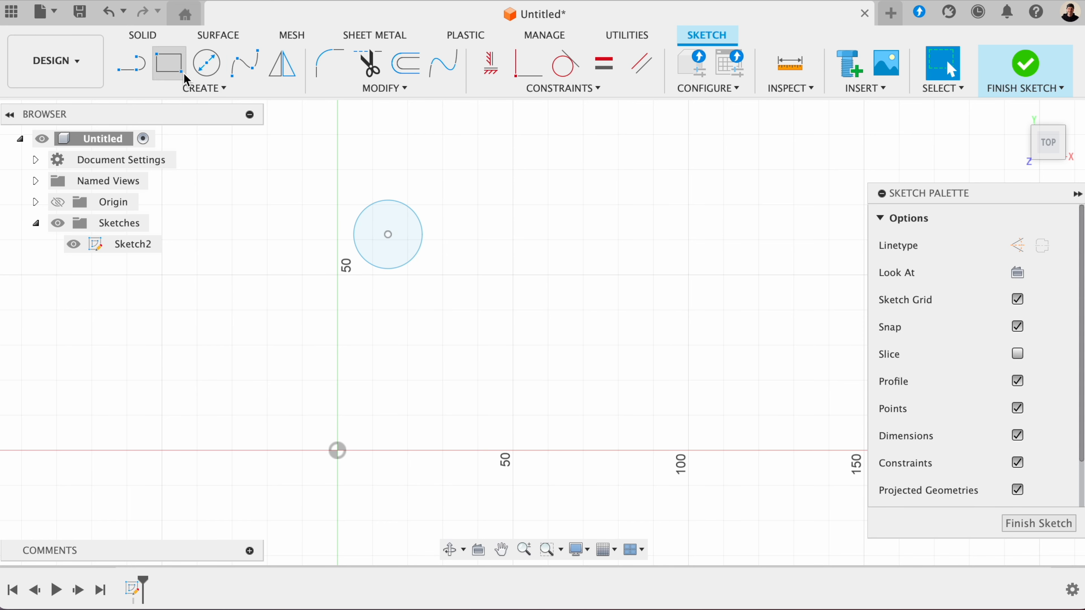
click(206, 63)
click(541, 356)
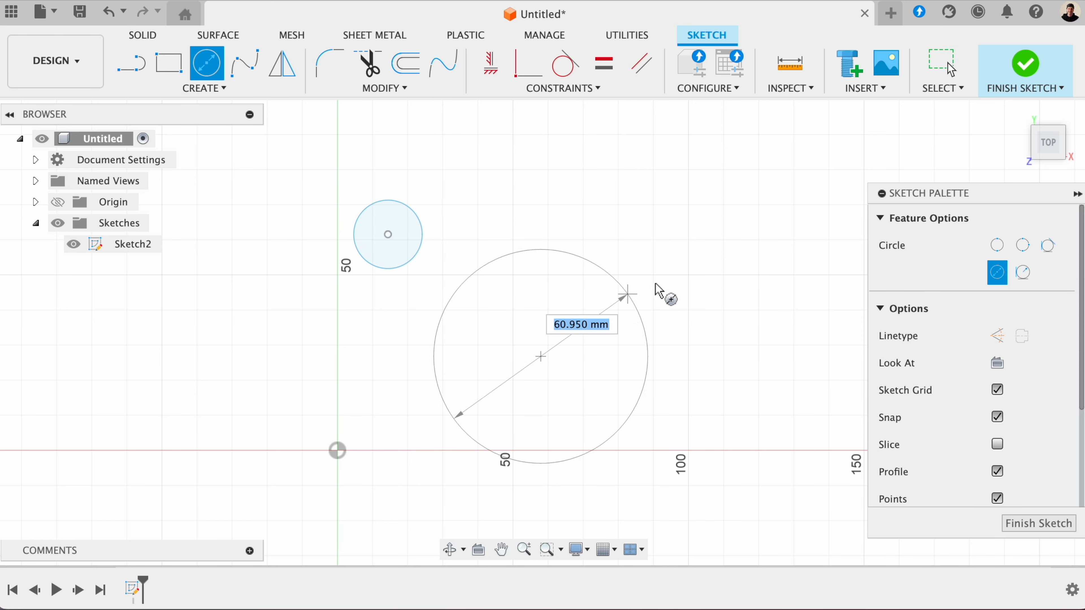
click(620, 311)
key(Escape)
- Apply an Equal constraint between the larger and smaller circles, and pull the larger circle's edge to test it
click(563, 89)
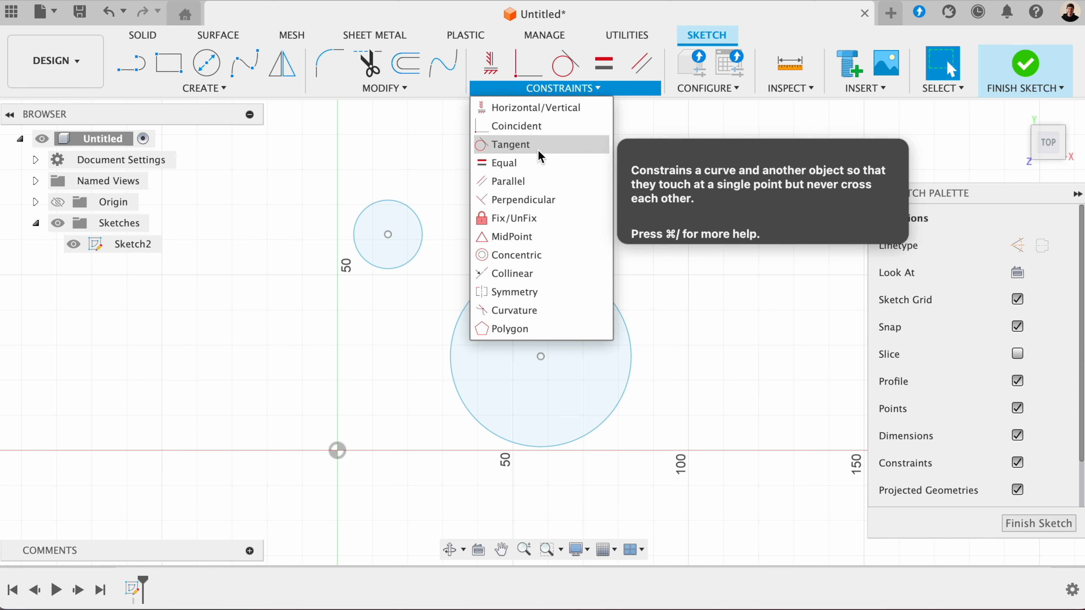
click(526, 163)
click(519, 267)
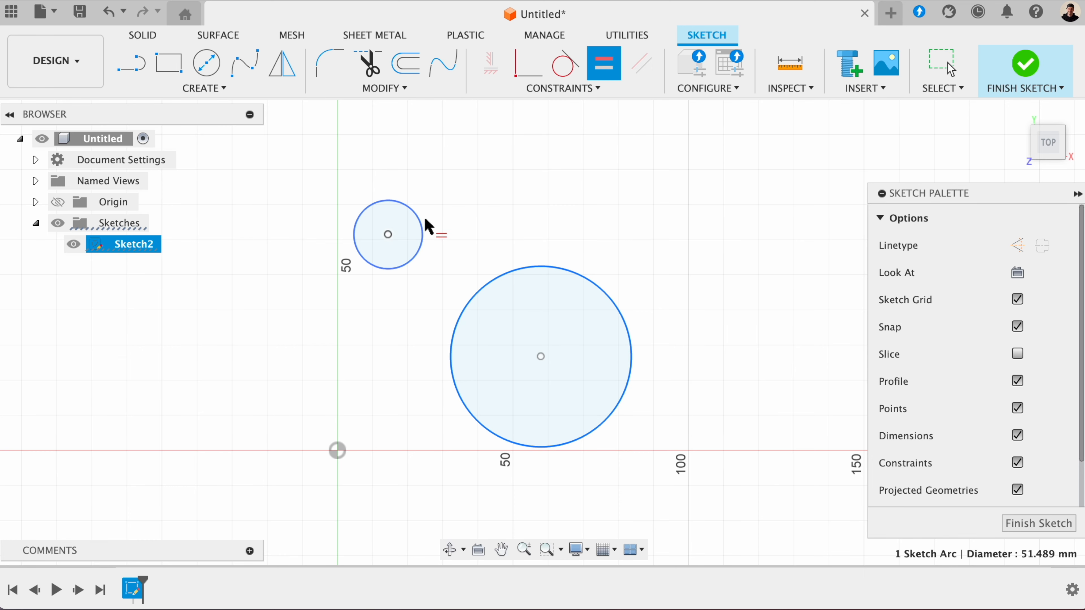
click(425, 233)
key(Escape)
mouse_move(533, 266)
mouse_down()
mouse_move(562, 310)
mouse_move(553, 269)
mouse_up()
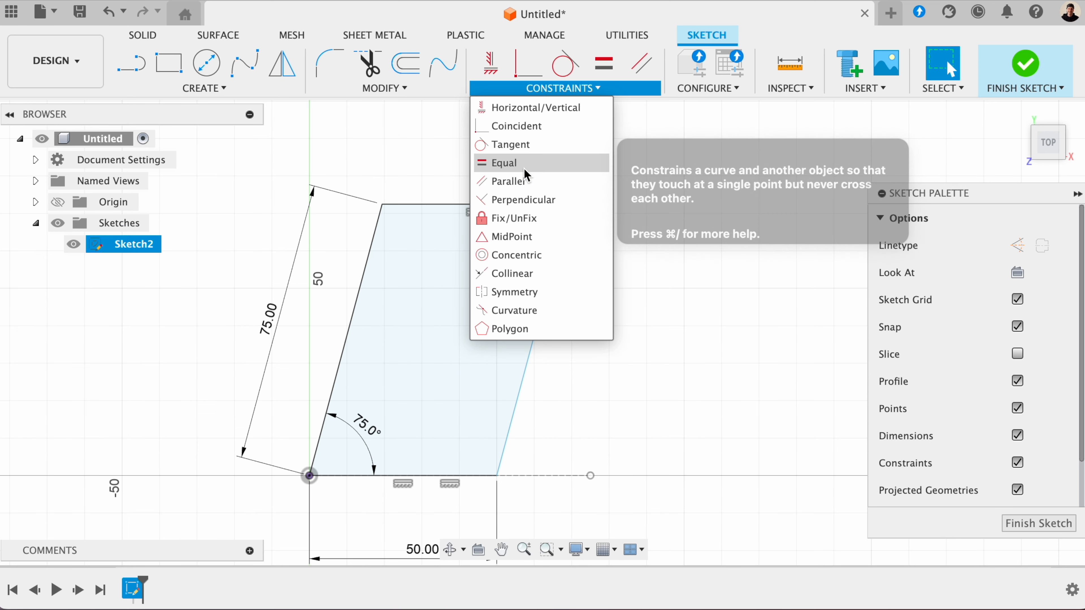
- Apply a Parallel constraint between the left and right slanted sides of the four-sided profile
click(518, 186)
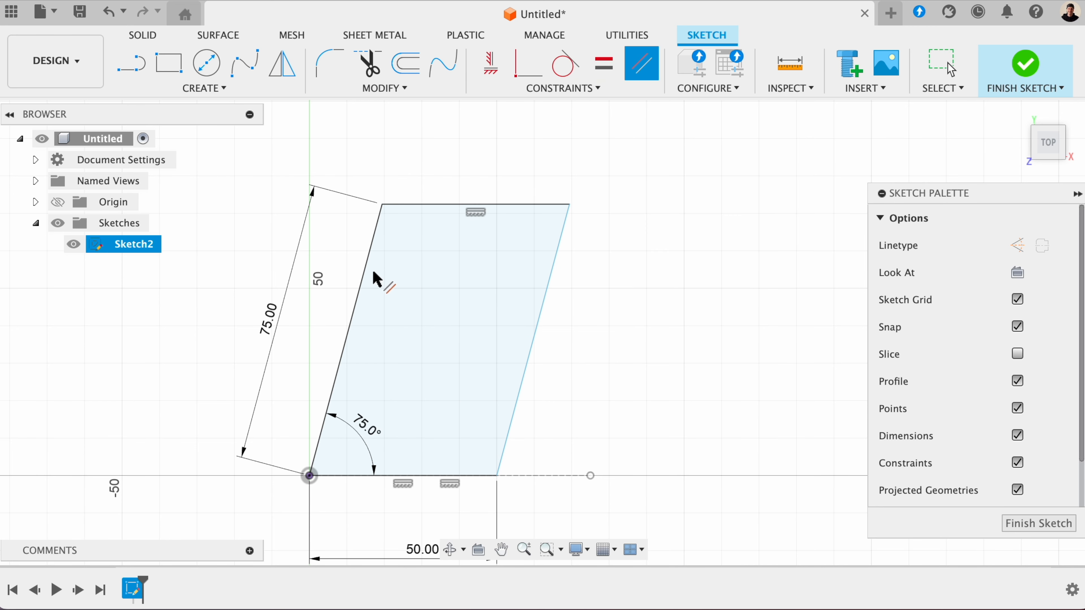
click(365, 279)
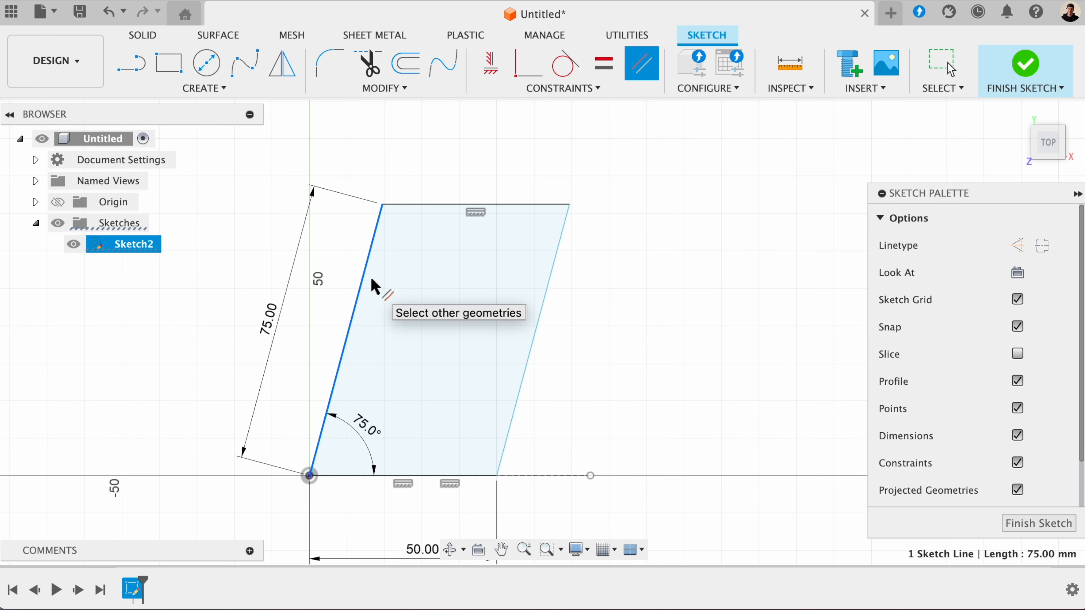
click(541, 310)
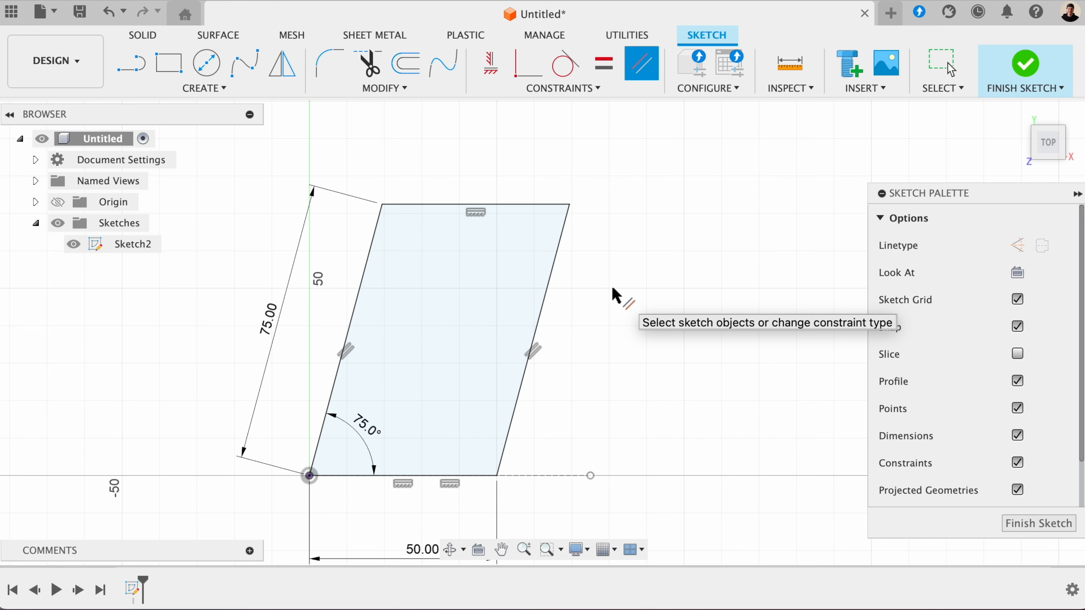
key(Escape)
- Sketch a descending line about 59 mm long at about 54° and a separate steep line about 31 mm long above it
click(531, 90)
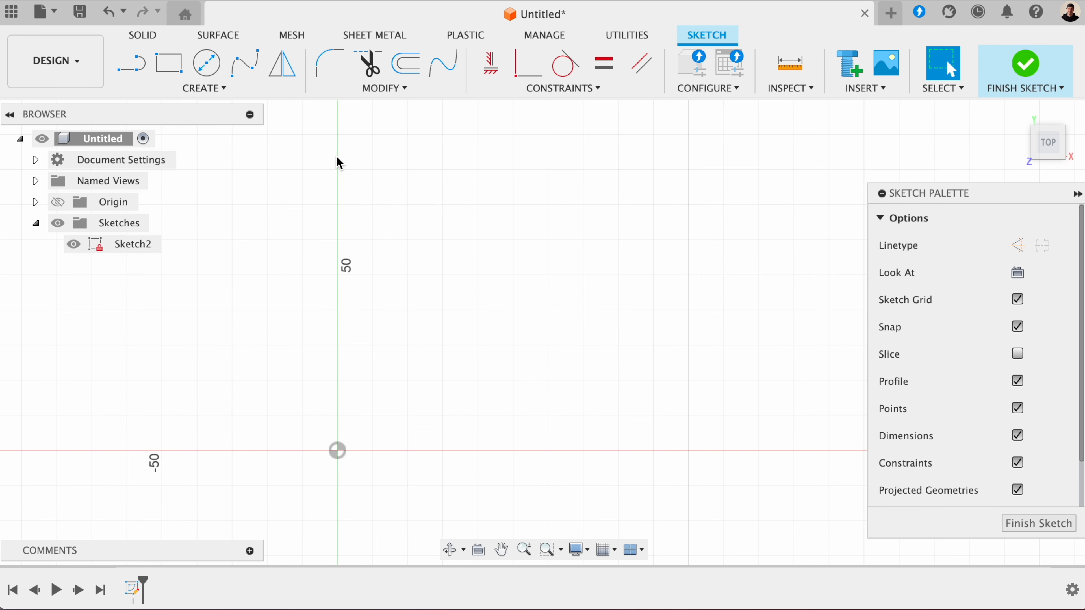
click(131, 64)
click(395, 245)
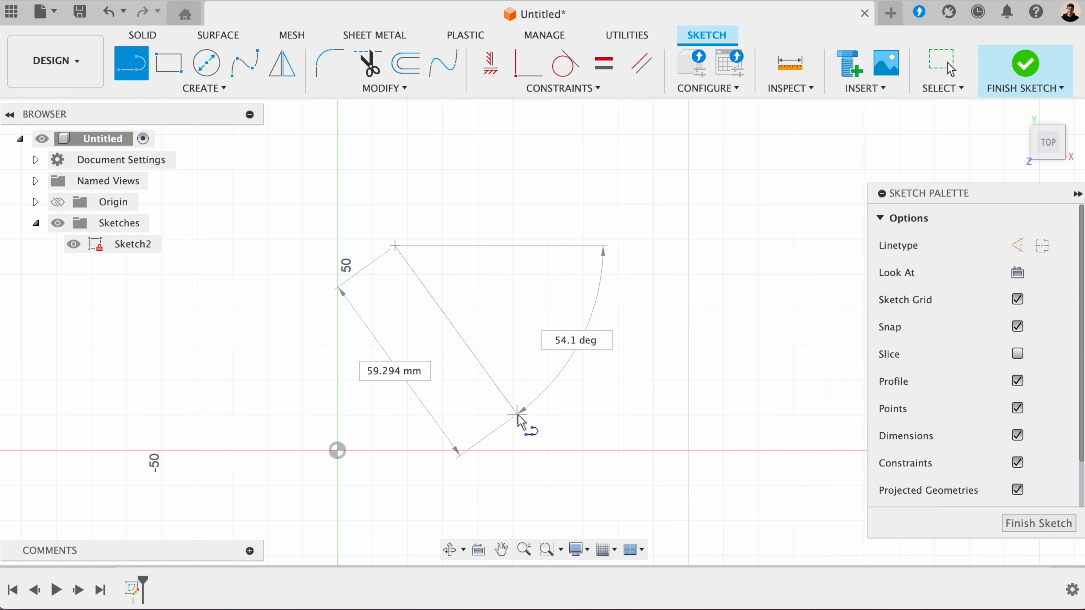
click(516, 414)
key(Escape)
click(131, 65)
click(471, 235)
click(498, 133)
key(Escape)
- Make the longer descending line perpendicular to the short steep line with a Perpendicular constraint
click(562, 89)
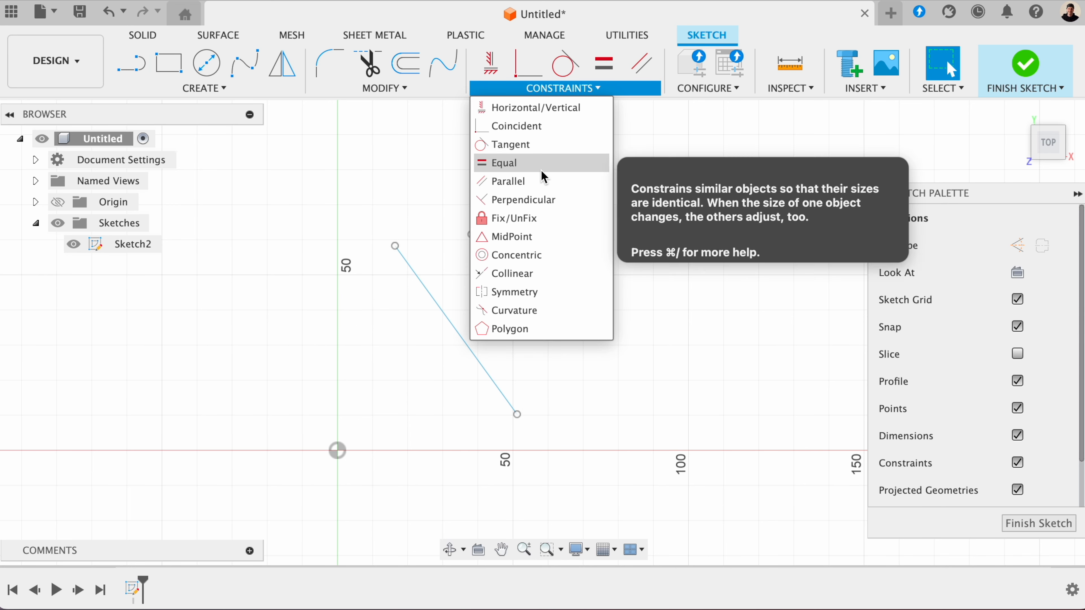
click(543, 199)
click(484, 209)
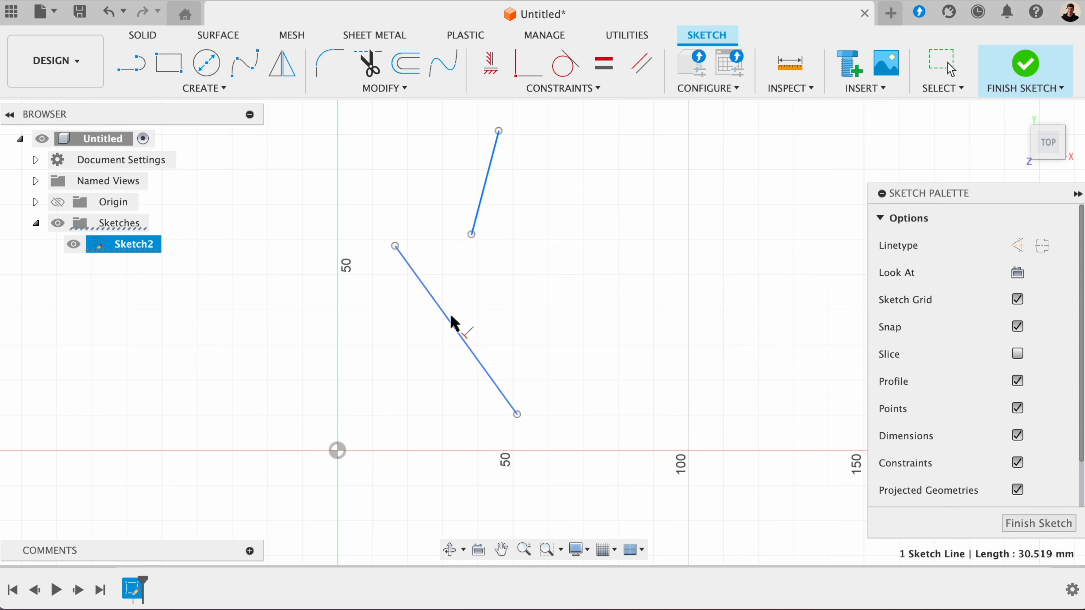
click(451, 322)
key(Escape)
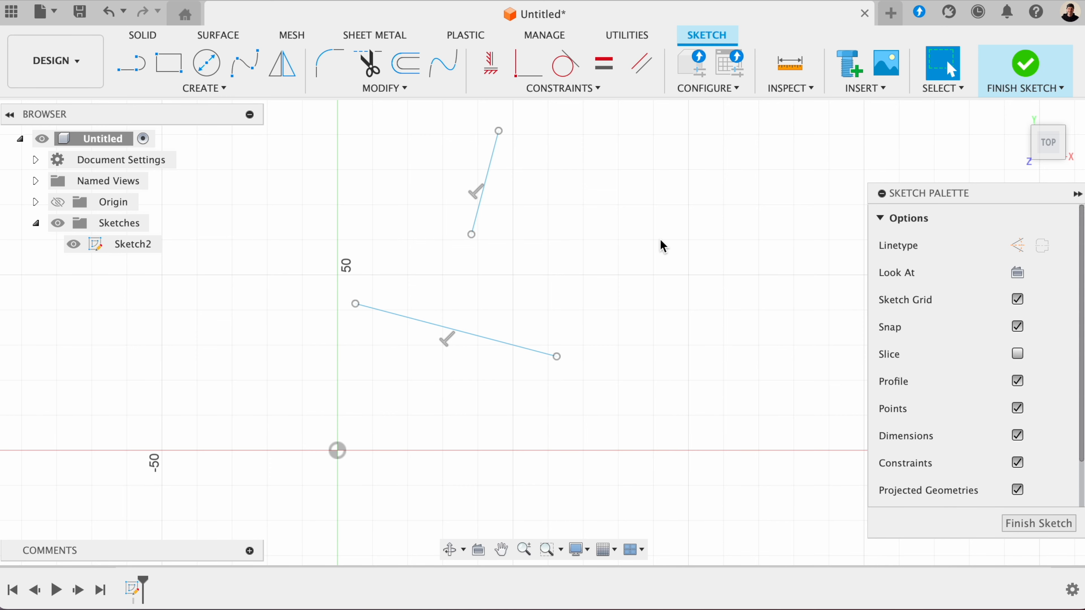
- Sketch a slanted line about 80 mm long rising to the right, clear of the origin
scroll(662, 246, down, 2)
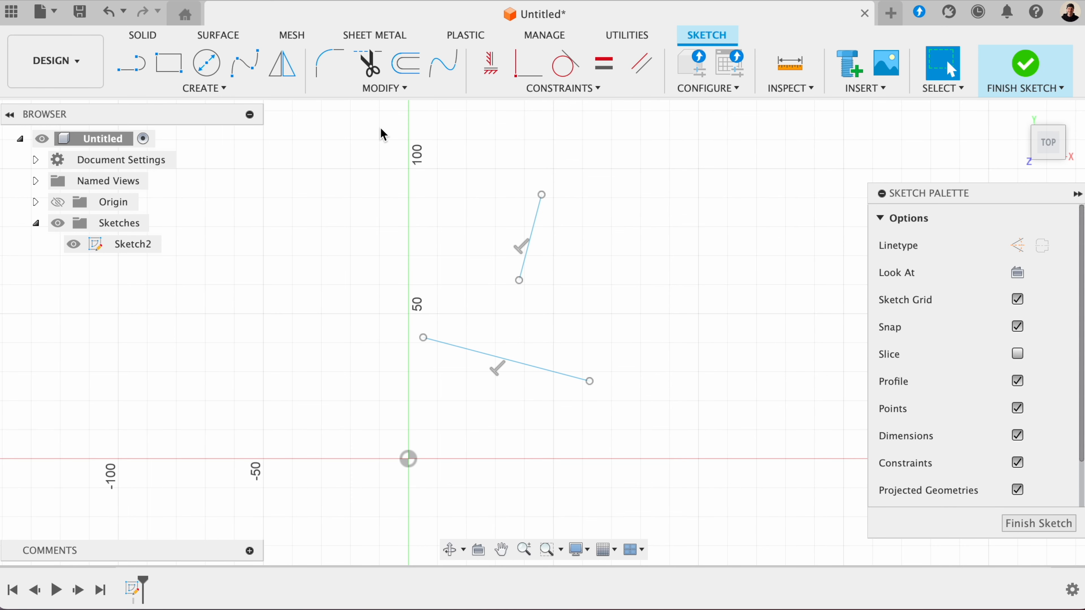
click(562, 88)
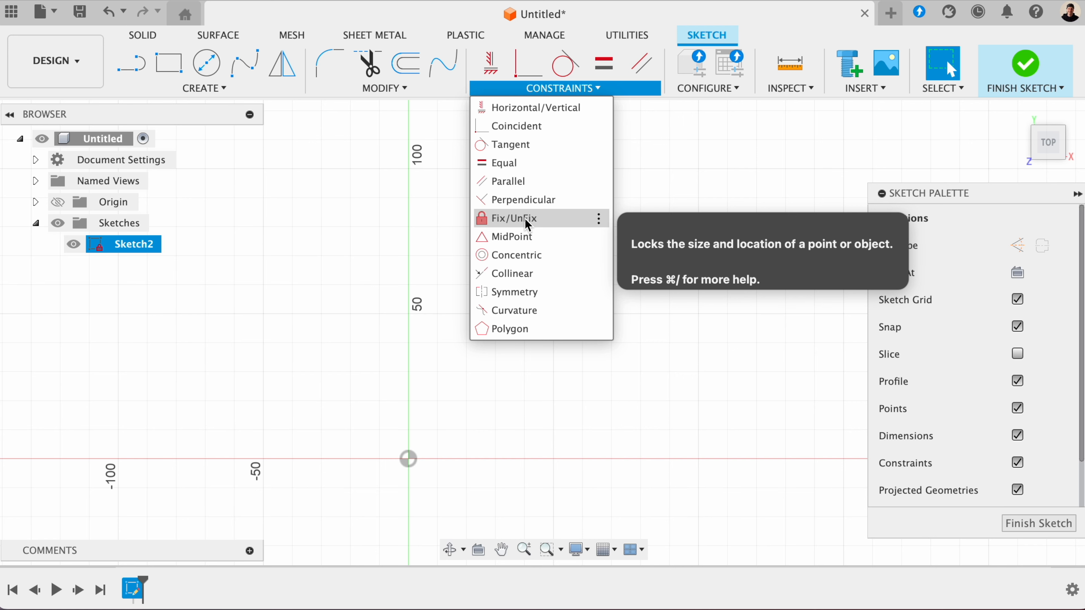
click(169, 90)
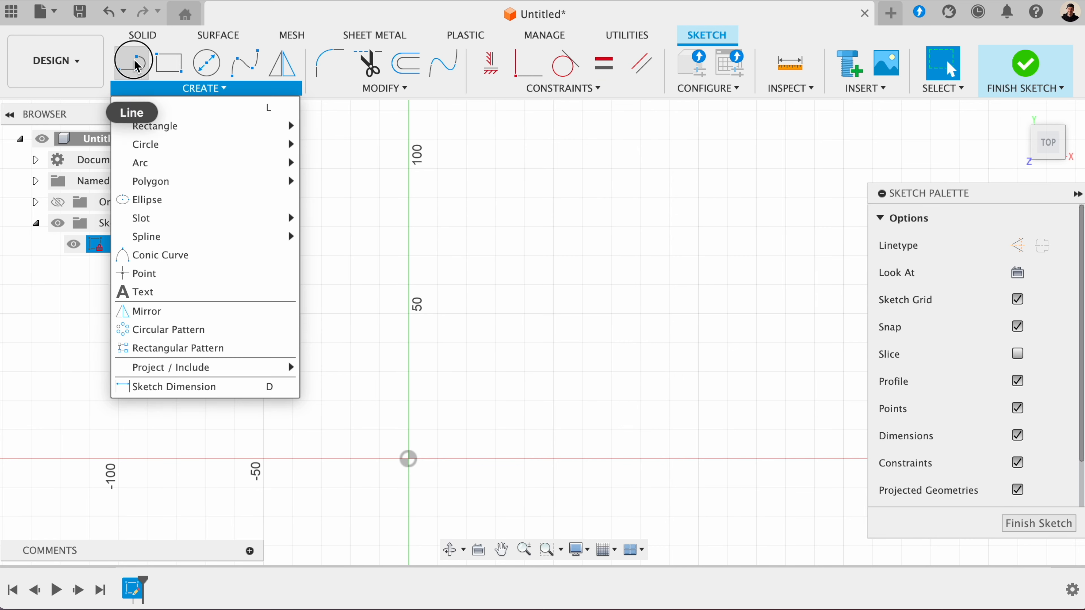
click(131, 63)
click(540, 354)
click(723, 210)
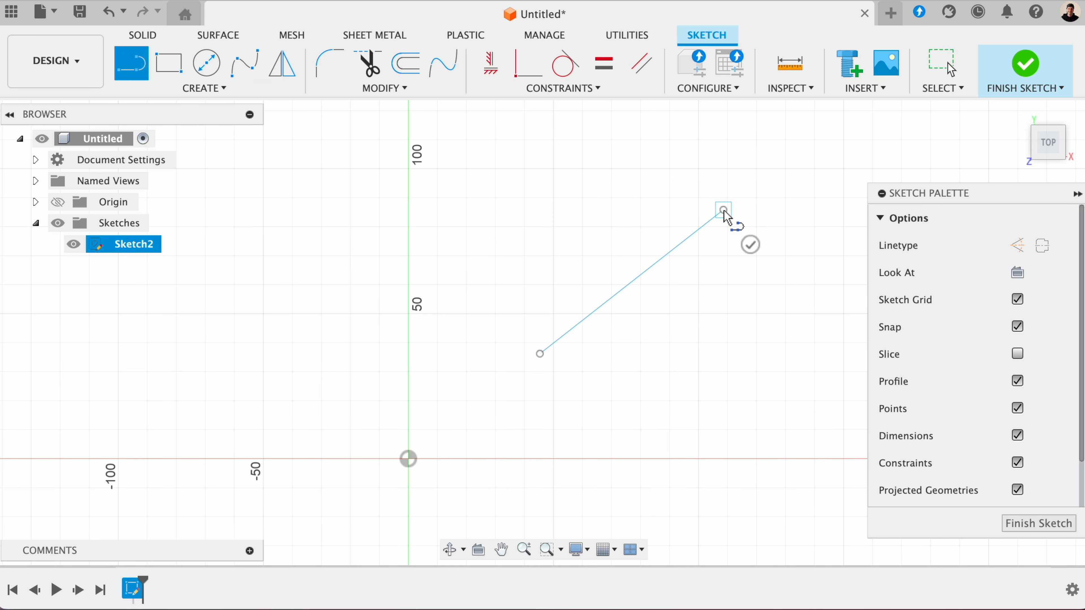
key(Escape)
- Lock the slanted line with a Fix/UnFix constraint and select the line to check it
click(563, 90)
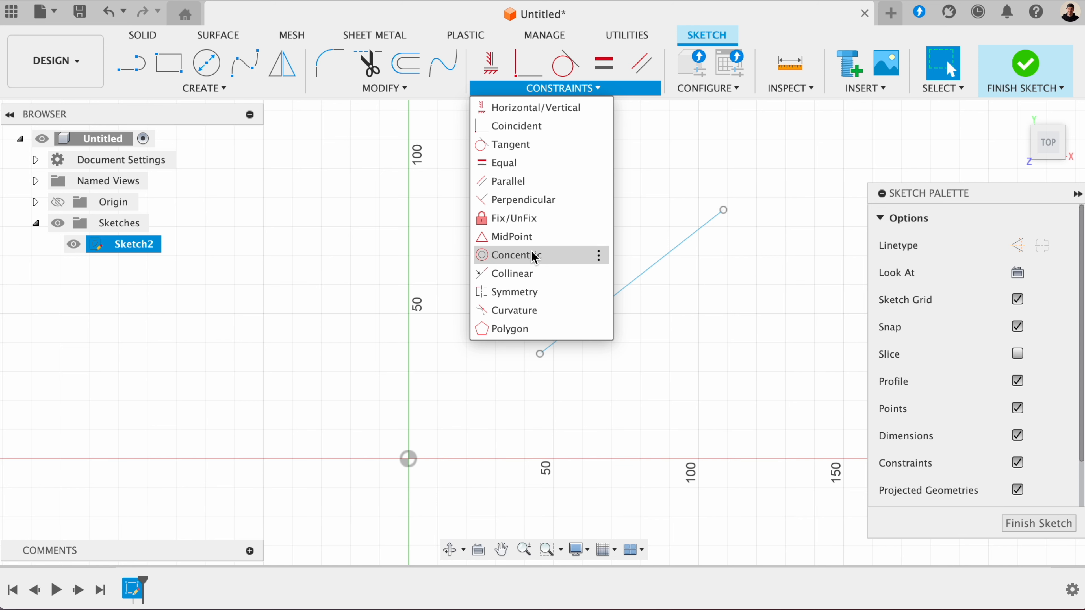
click(530, 217)
click(627, 286)
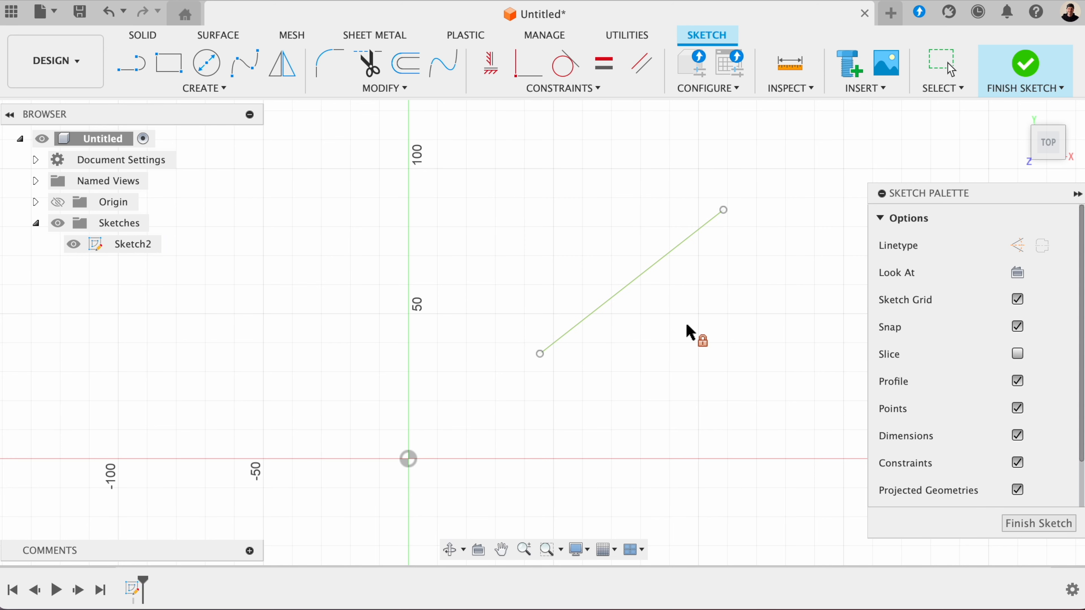
key(Escape)
click(628, 289)
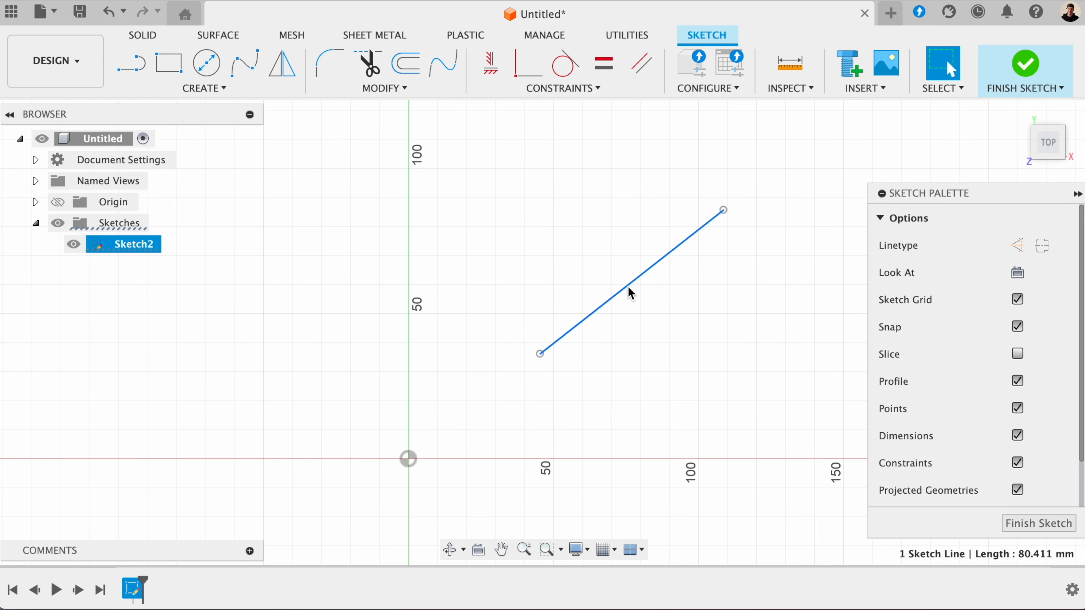
- Sketch a vertical line about 64 mm long upward from the origin
click(563, 88)
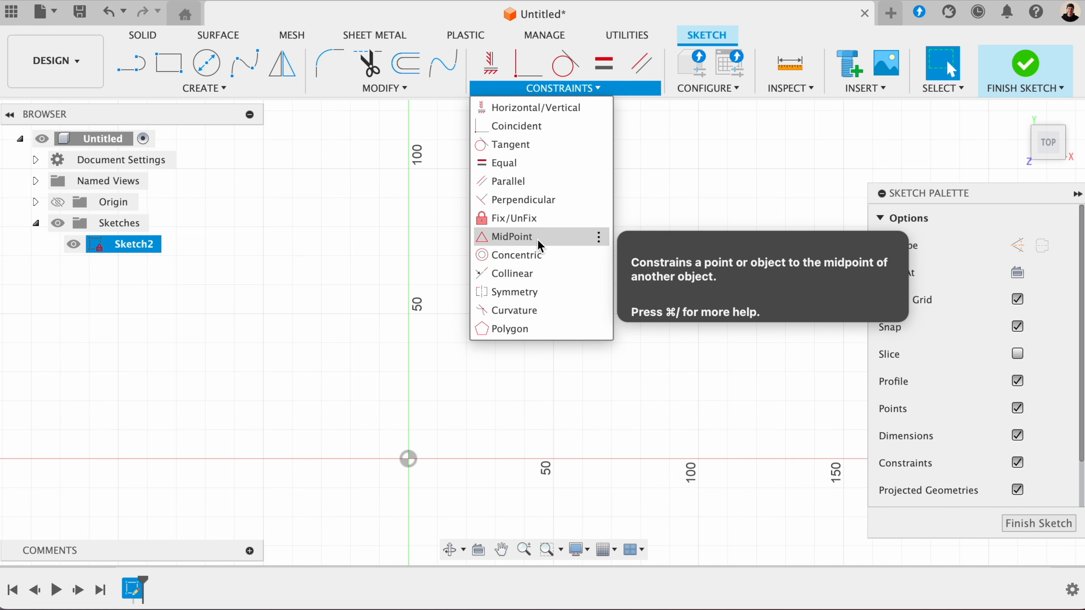
click(130, 63)
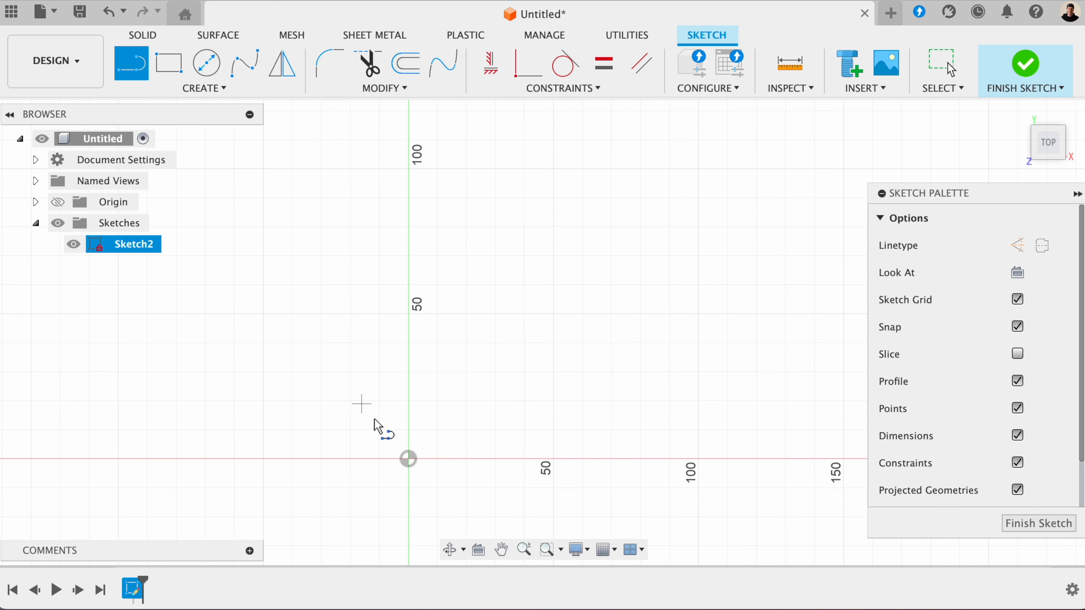
click(409, 459)
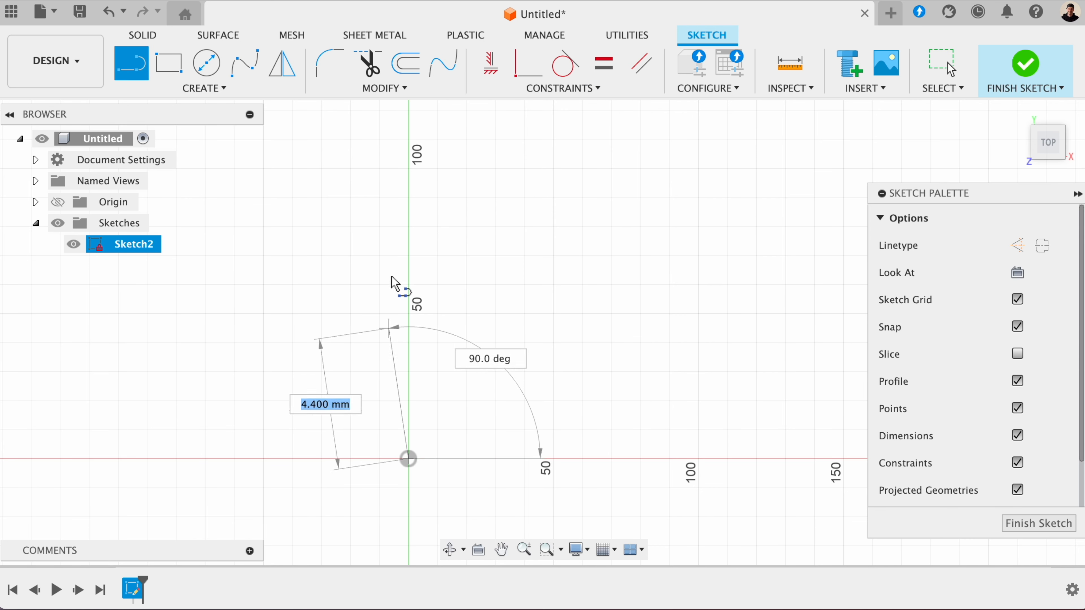
click(408, 274)
key(Escape)
- Sketch a center diameter circle centred about 61 mm left of and 92 mm above the origin
click(206, 63)
click(231, 193)
click(299, 220)
key(Escape)
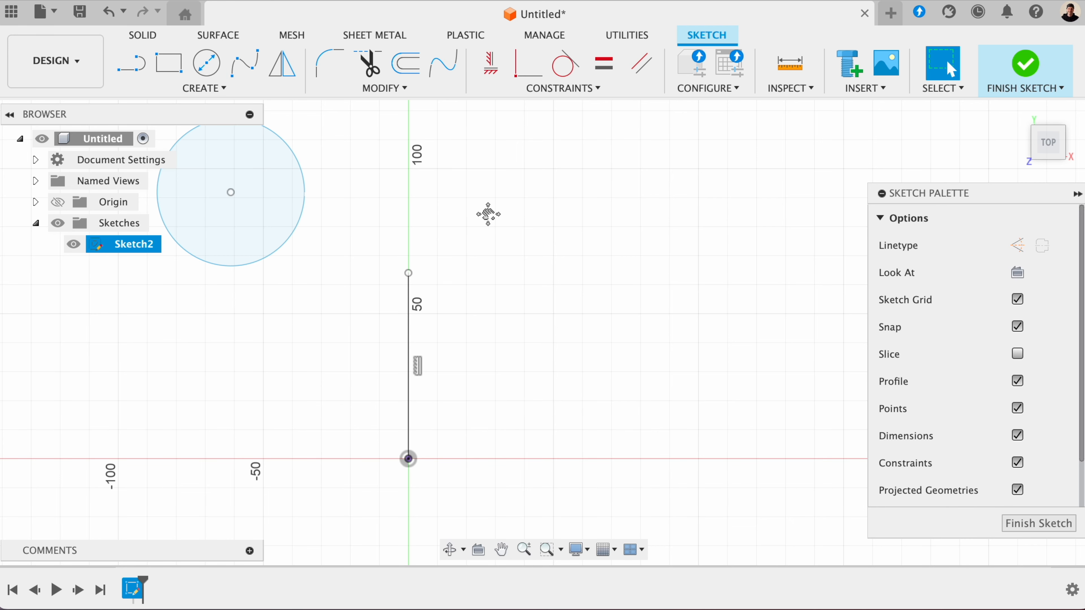
- Constrain the circle's center point to the middle of the vertical line with a MidPoint constraint
middle_drag(488, 214, 530, 250)
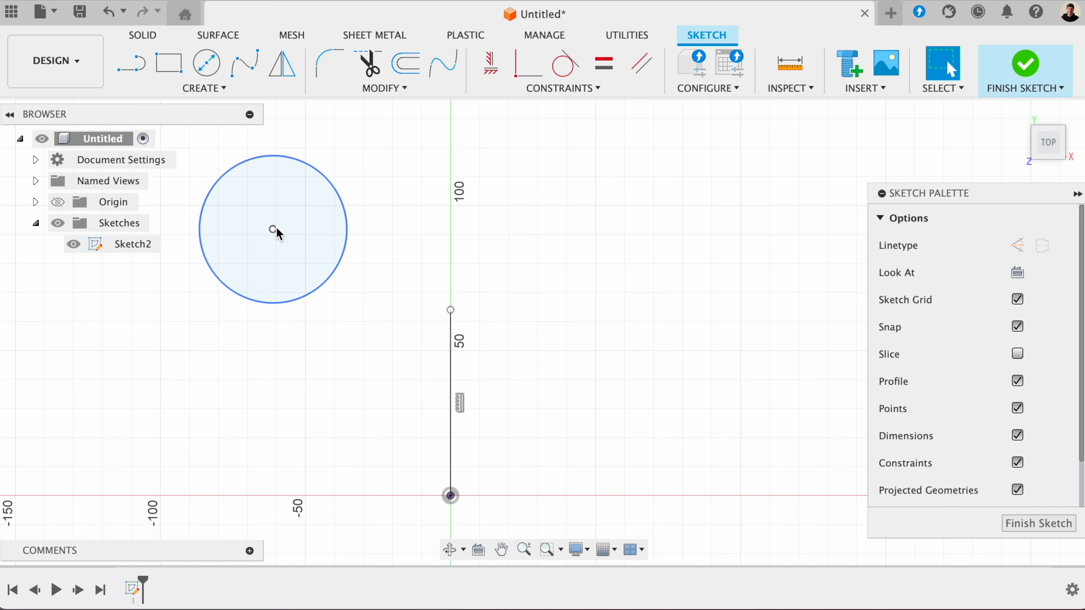
click(274, 230)
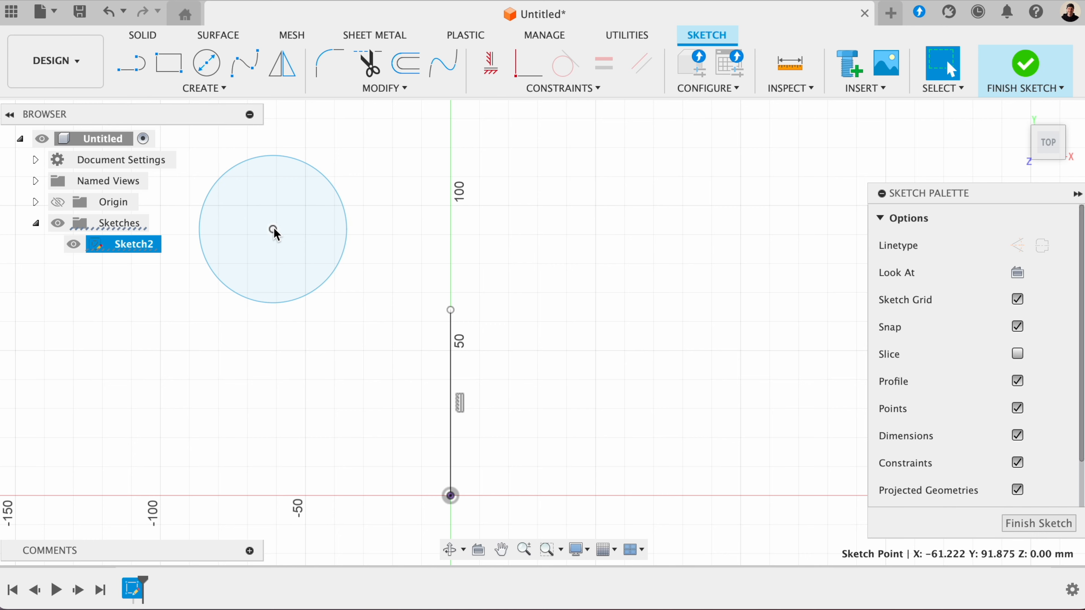
click(528, 91)
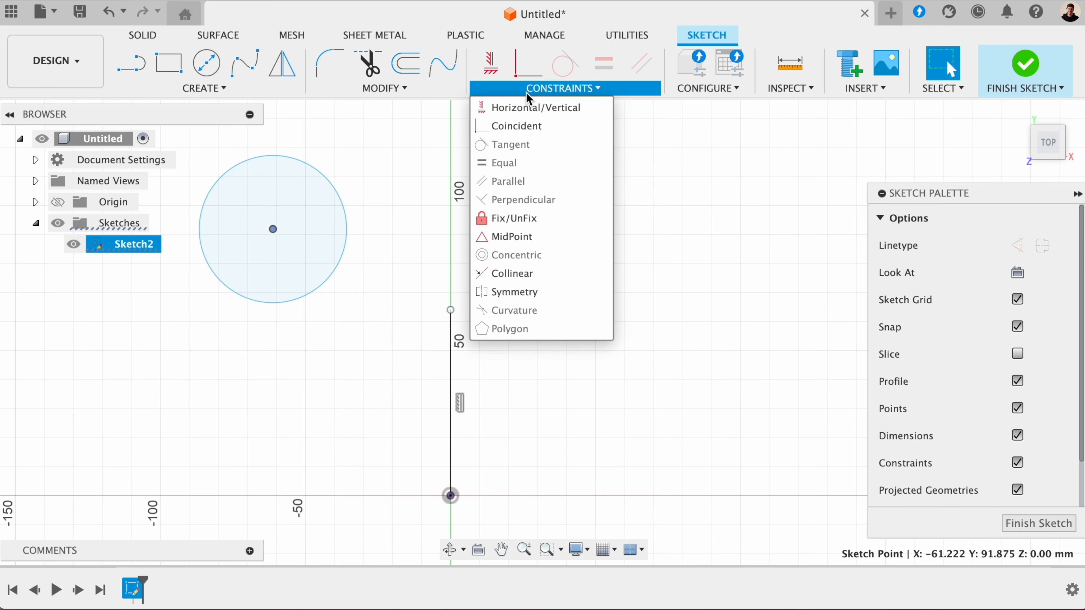
click(512, 236)
click(446, 364)
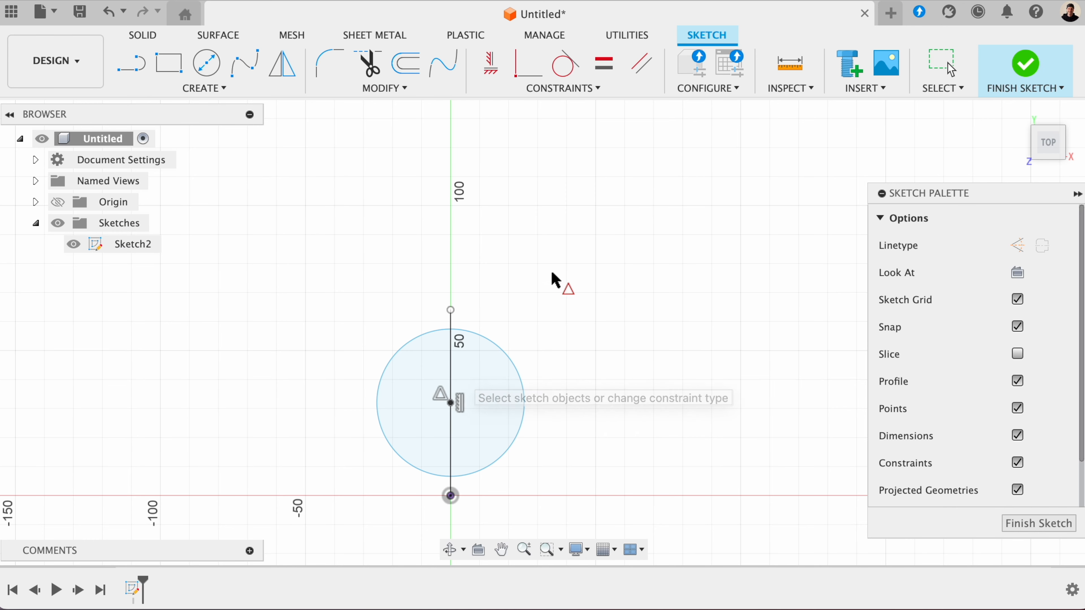
middle_drag(568, 239, 571, 232)
- Sketch two separate circles, one left of the vertical axis and a slightly larger one to its upper right
click(562, 88)
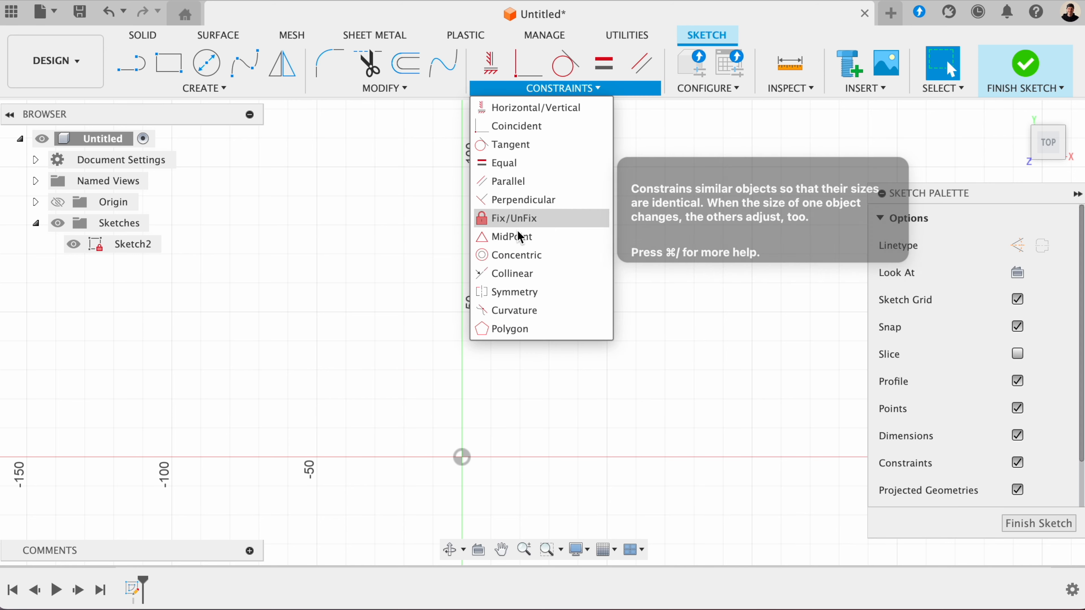
key(c)
click(383, 327)
click(461, 320)
key(Escape)
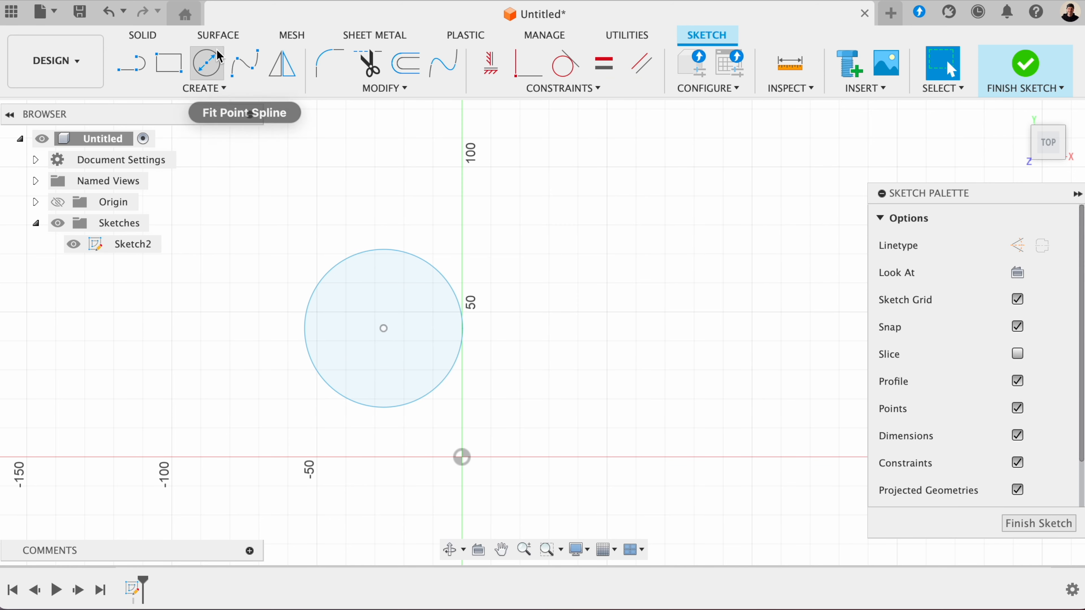
click(206, 64)
click(569, 253)
click(652, 234)
key(Escape)
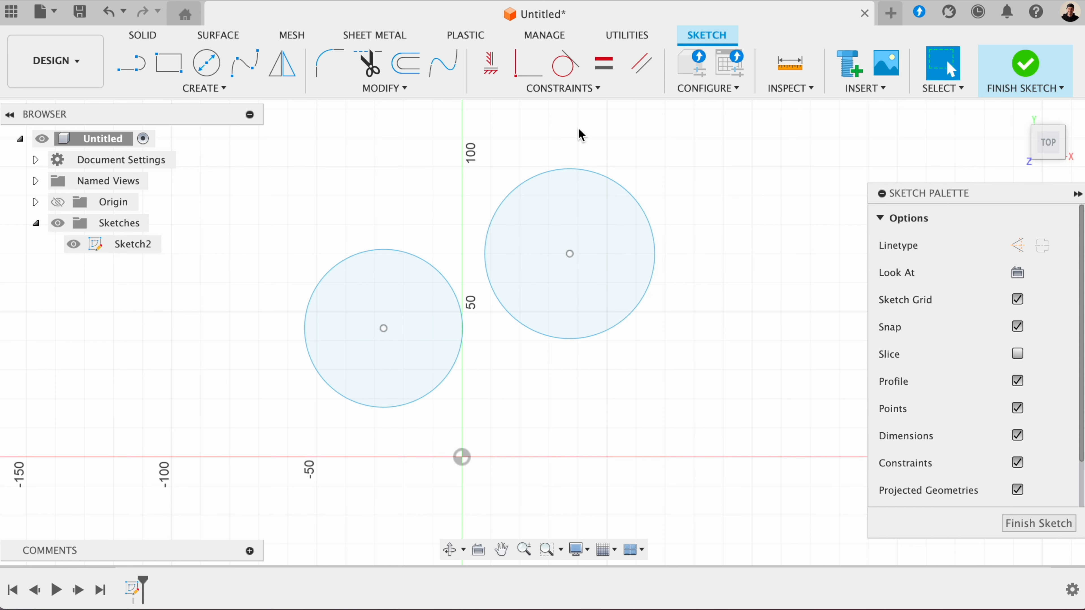
- Apply a Concentric constraint between the two circles, and pull a circle's edge and the shared center to test it
click(576, 88)
click(538, 255)
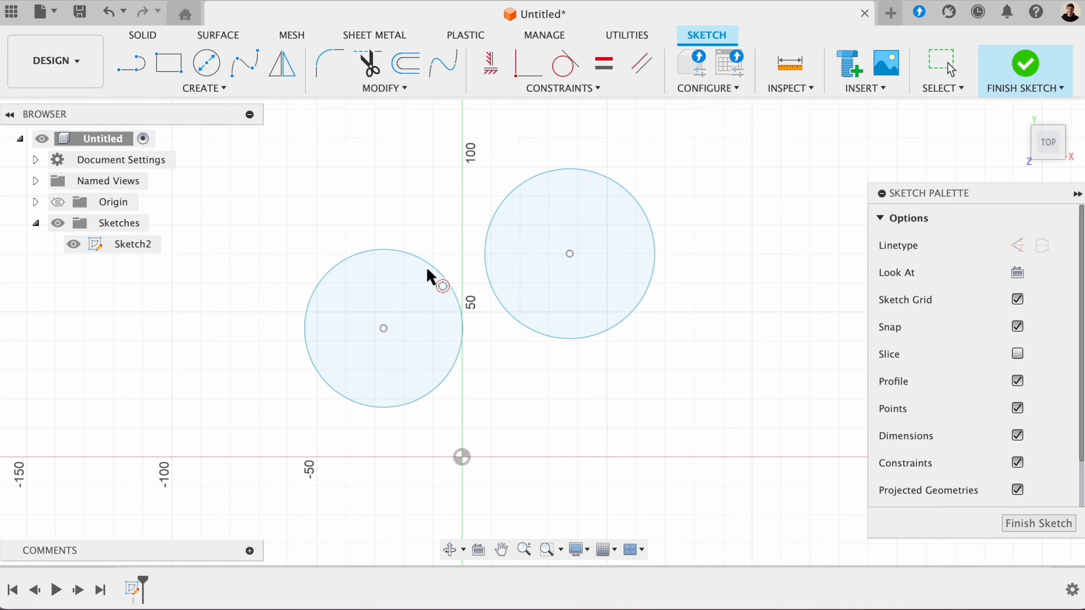
click(437, 275)
click(523, 184)
key(Escape)
drag(450, 273, 480, 243)
drag(384, 327, 518, 305)
- Sketch an upright two-point rectangle above the origin, crossing the vertical axis
click(562, 88)
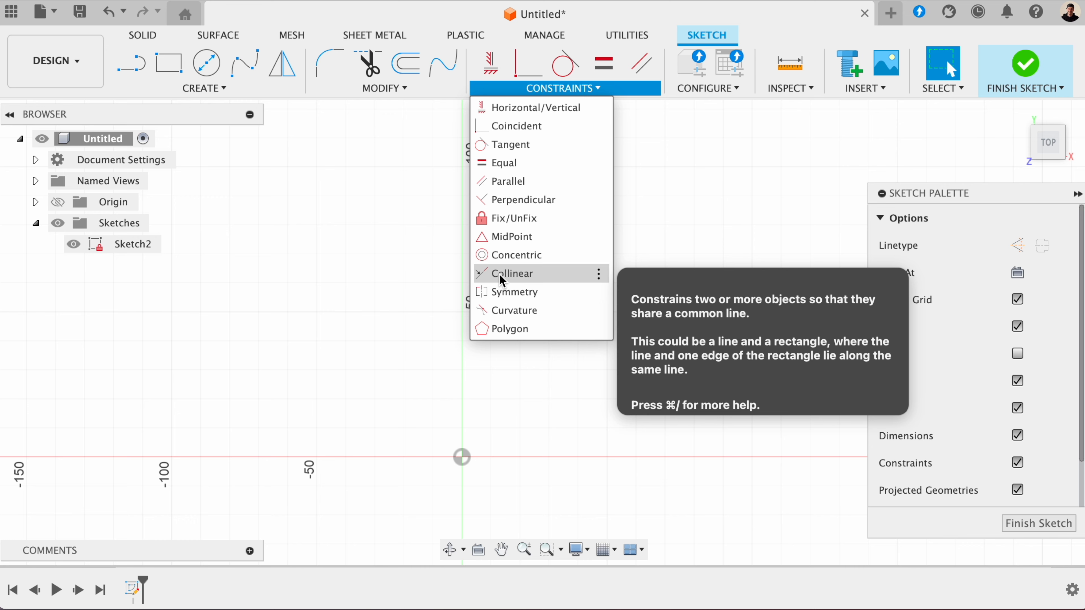
click(195, 89)
key(r)
click(354, 194)
click(508, 386)
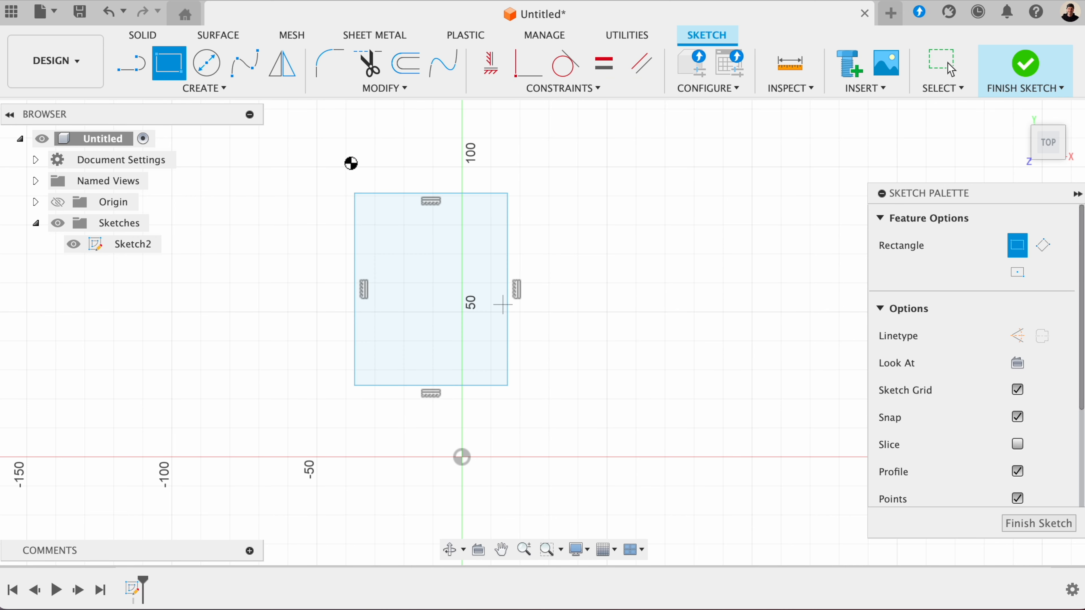
key(Escape)
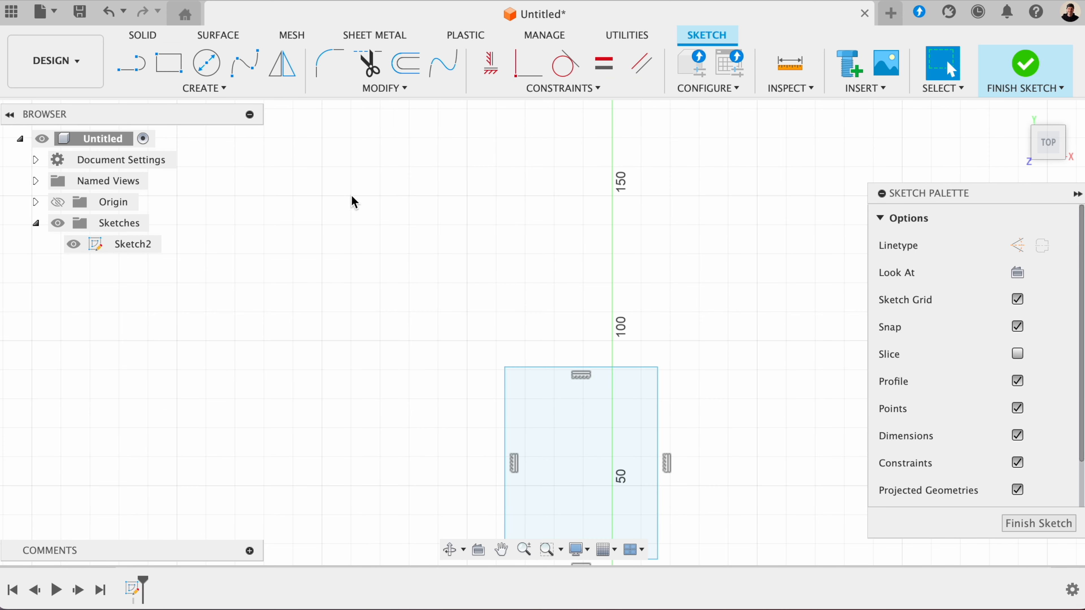
- Sketch a separate slanted line above and to the left of the rectangle, rising to the right
middle_drag(529, 341, 526, 250)
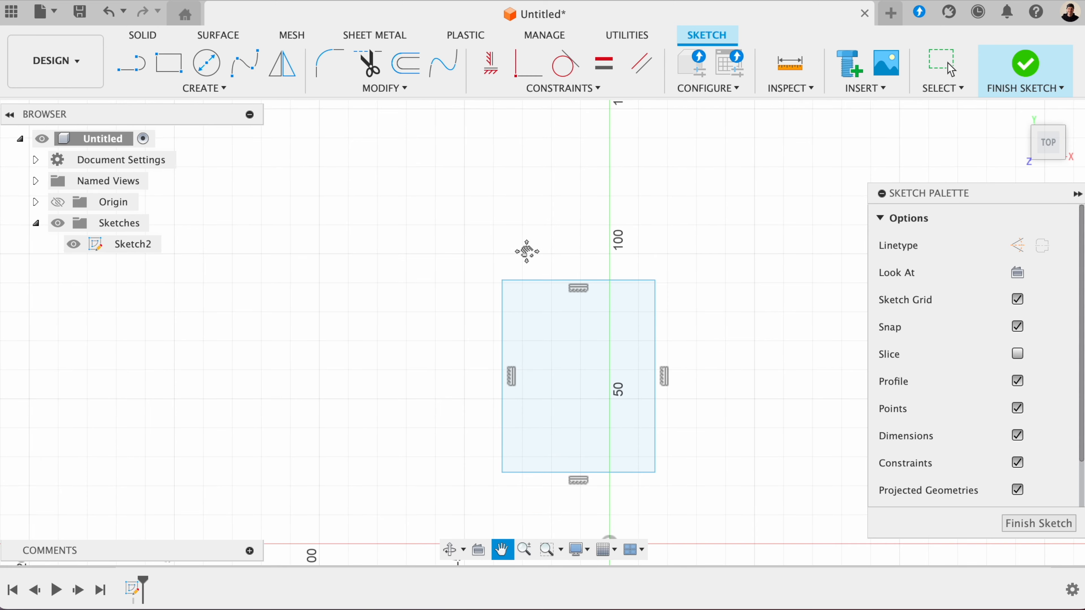
click(131, 64)
click(368, 297)
click(556, 165)
key(Escape)
- Apply a Collinear constraint between the slanted line and an edge of the rectangle
click(584, 89)
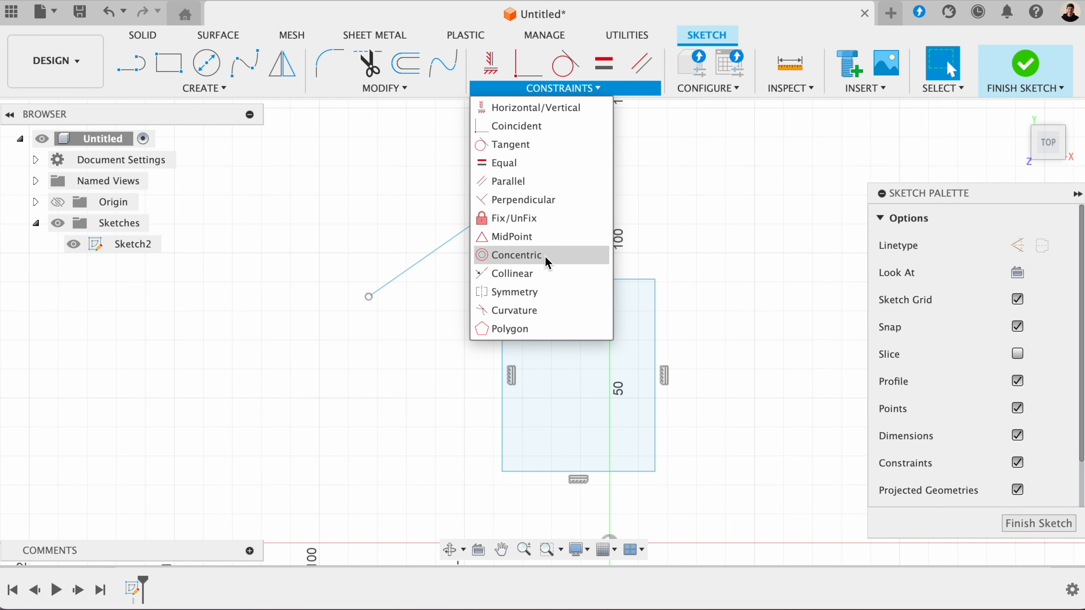
click(547, 273)
click(467, 228)
- Sketch a vertical line about 57 mm long upward from the origin and convert it to a construction line
click(131, 63)
click(598, 497)
click(598, 313)
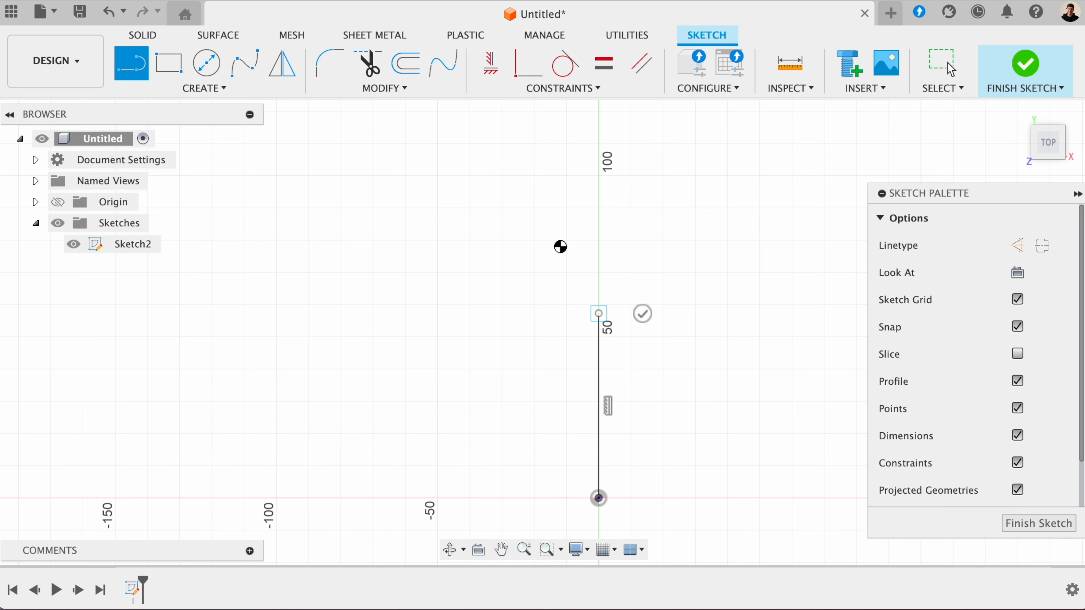
key(Escape)
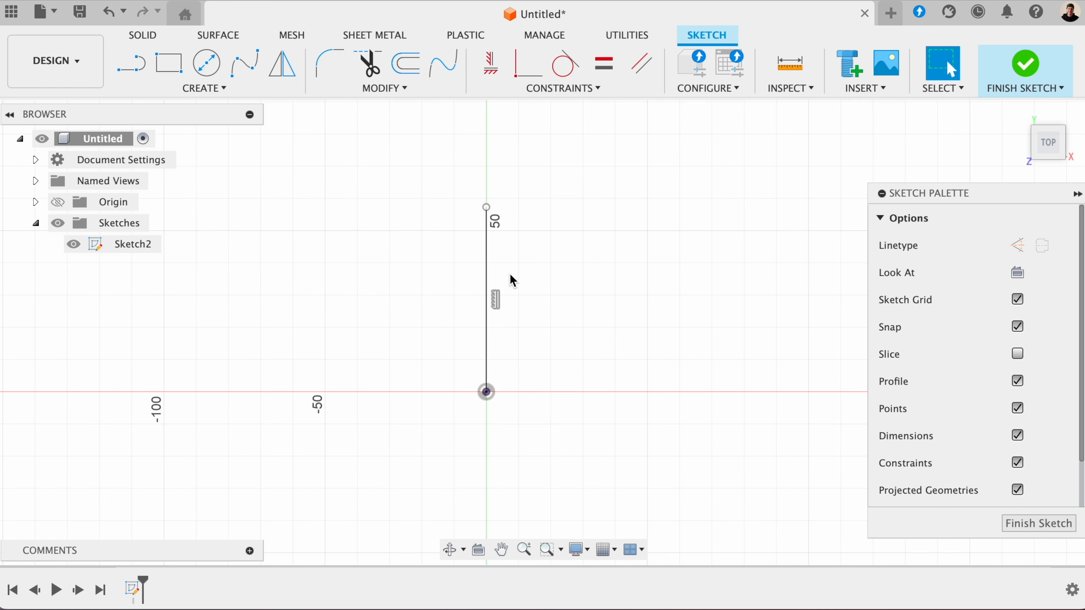
click(491, 277)
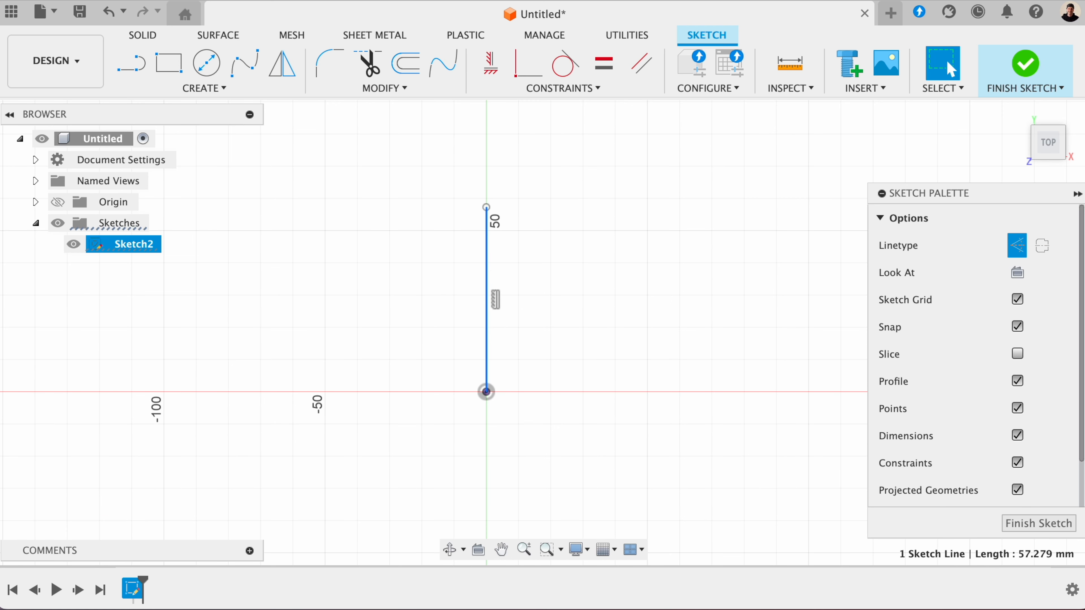
- Sketch one circle on each side of the vertical construction line, making the right circle larger
click(206, 63)
click(325, 296)
click(406, 295)
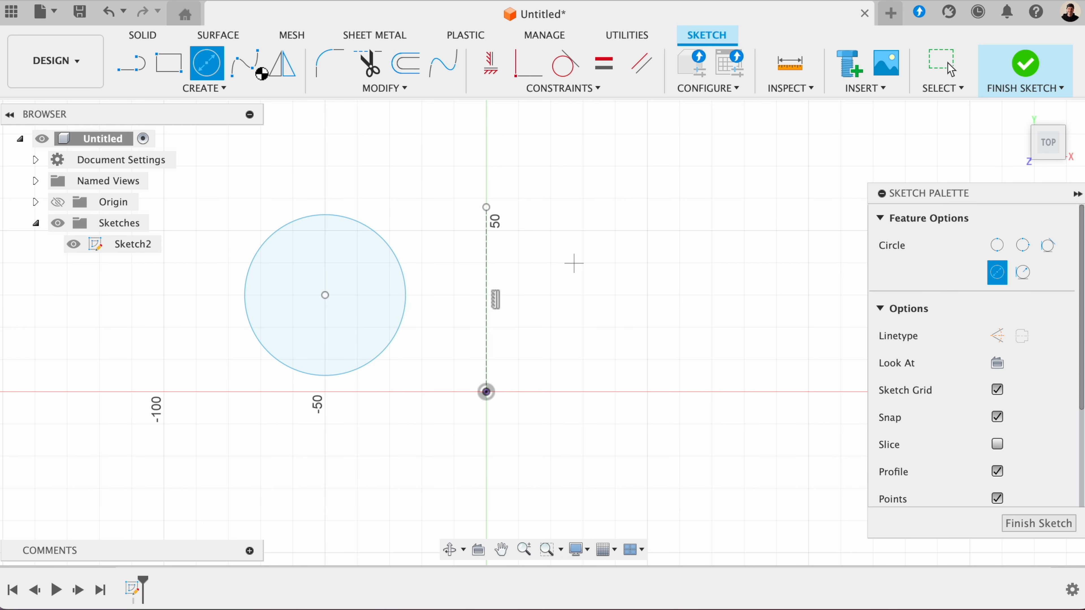
click(210, 64)
click(208, 64)
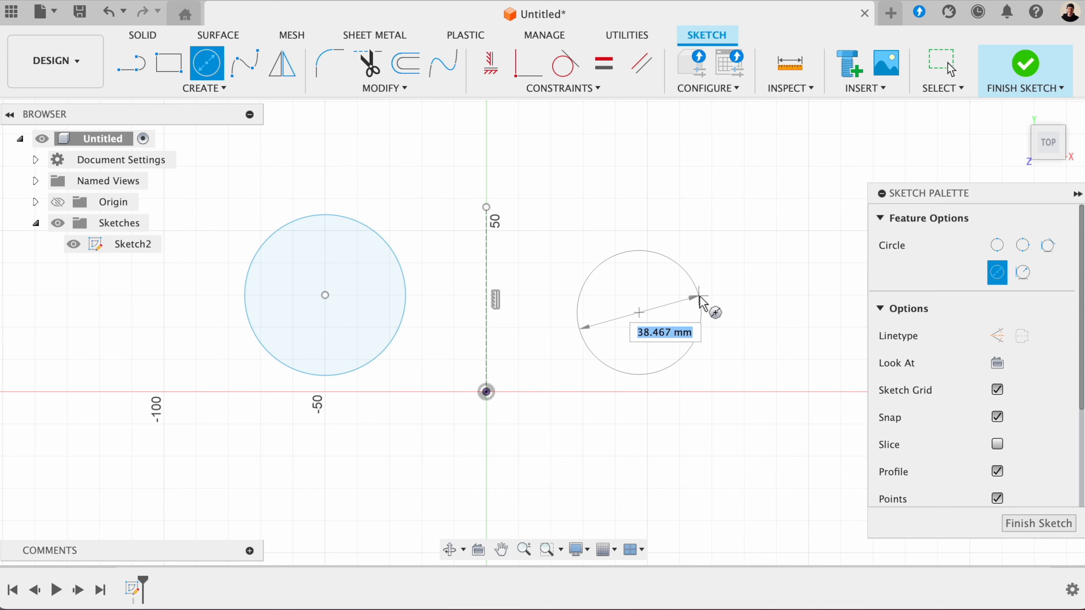
click(728, 286)
key(Escape)
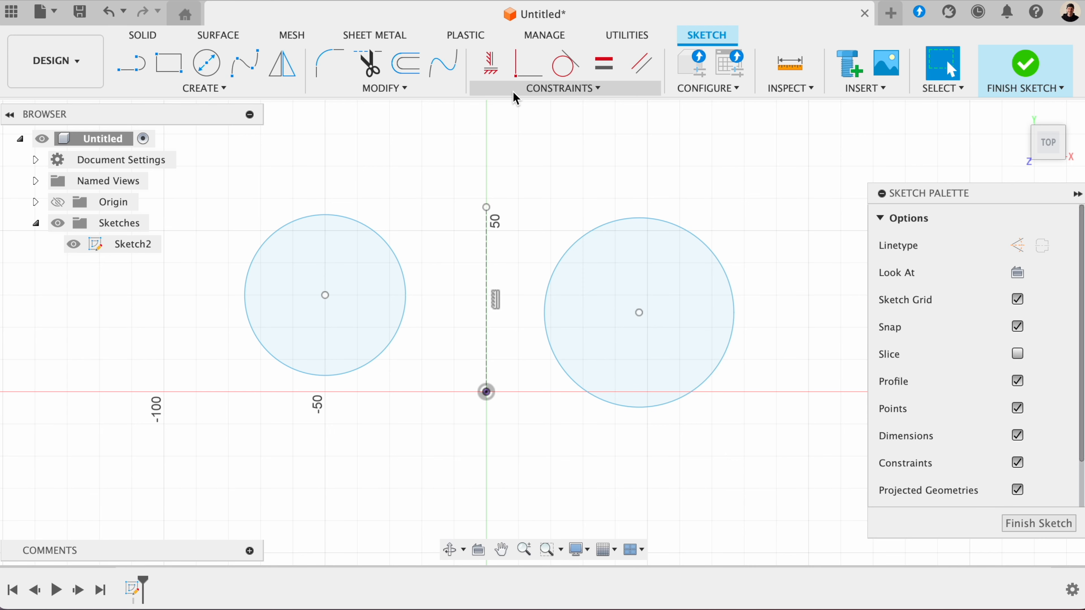
- Make the two circles symmetric about the construction line with a Symmetry constraint, and pull the right circle's edge to test it
click(517, 90)
click(532, 296)
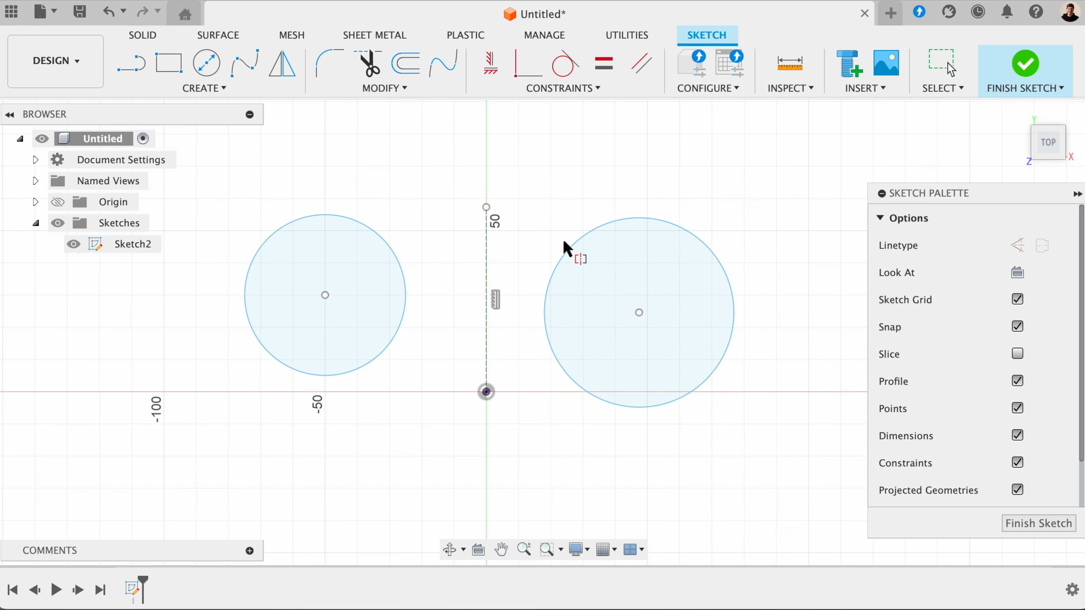
click(572, 251)
click(380, 238)
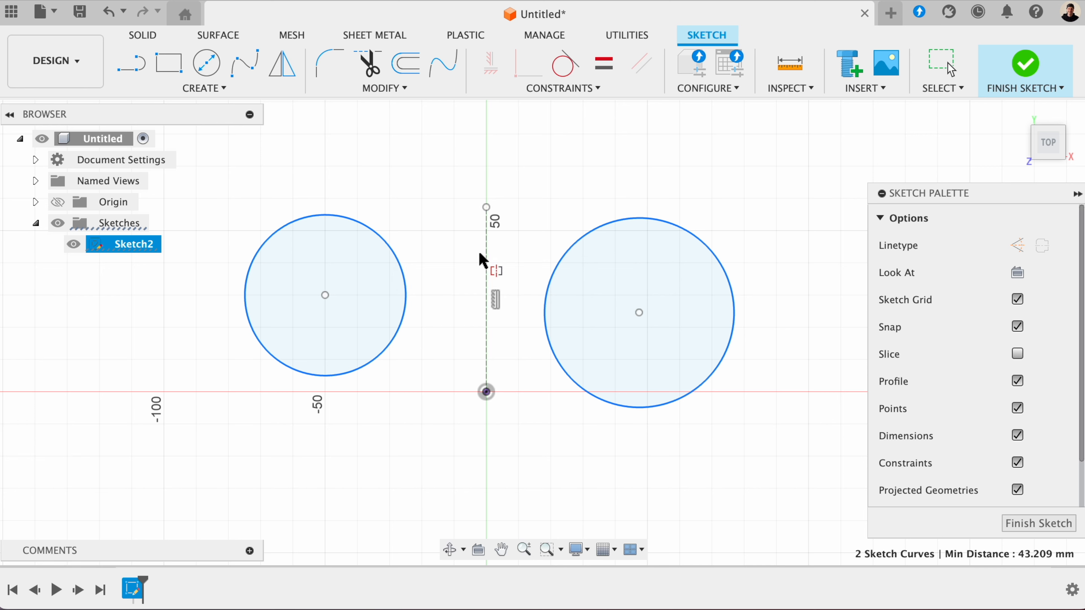
click(485, 253)
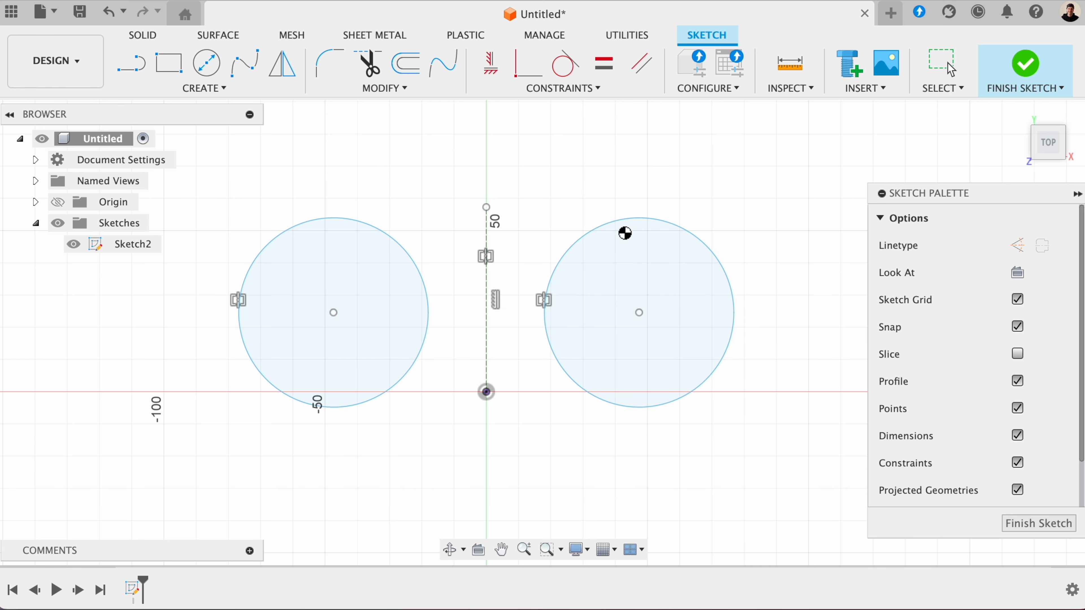
key(Escape)
drag(630, 219, 636, 262)
- Sketch an arched fit point spline through three points, spanning the vertical axis above the origin
click(563, 88)
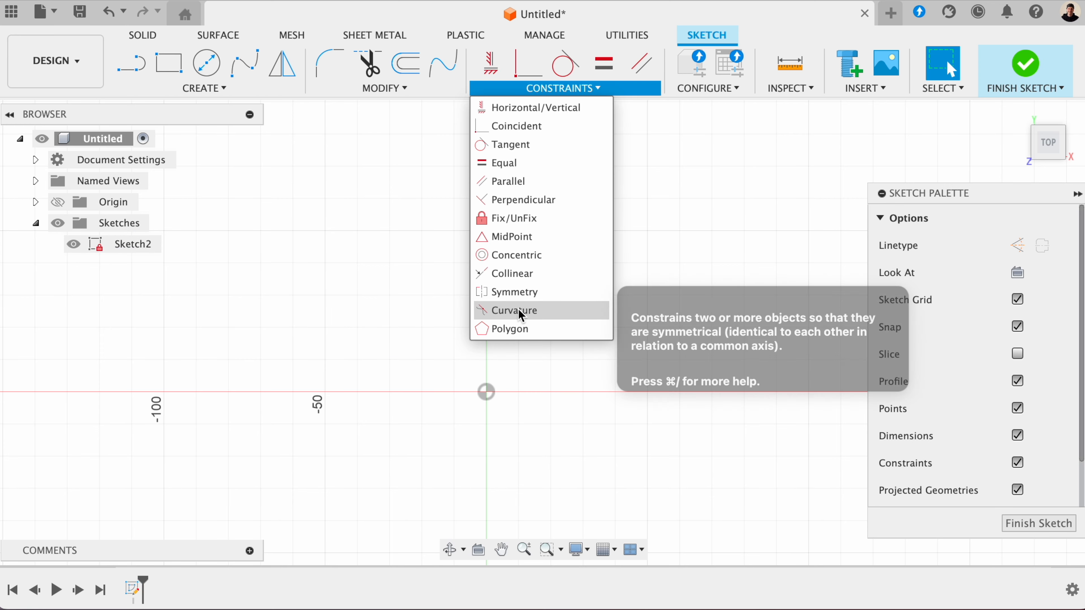
click(593, 309)
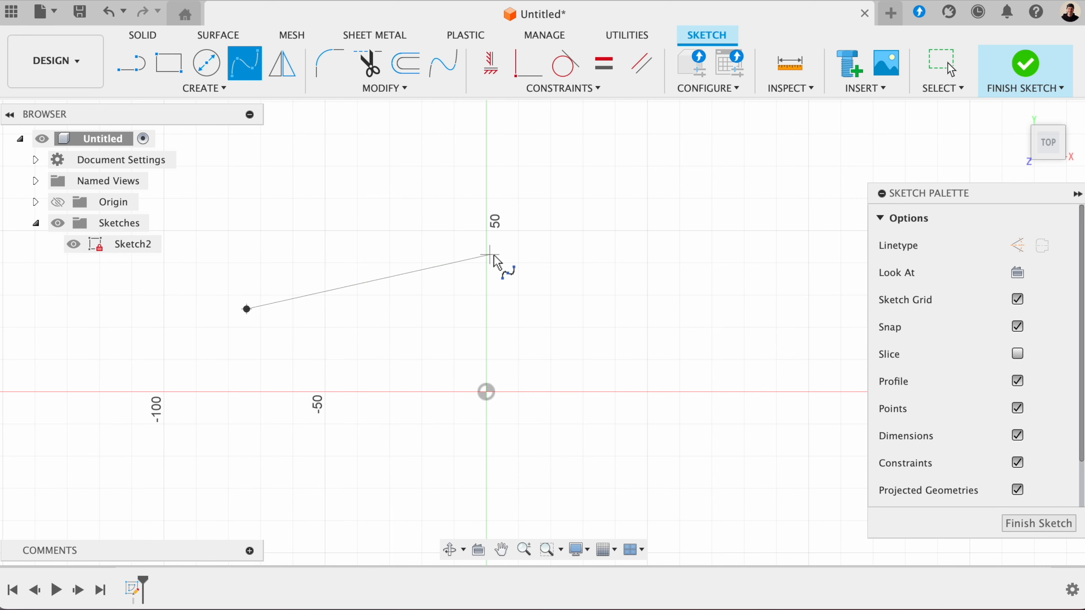
key(Escape)
- Sketch a second fit point spline through three points, starting at the arched spline's right endpoint and sweeping down to the right
middle_drag(619, 375, 477, 369)
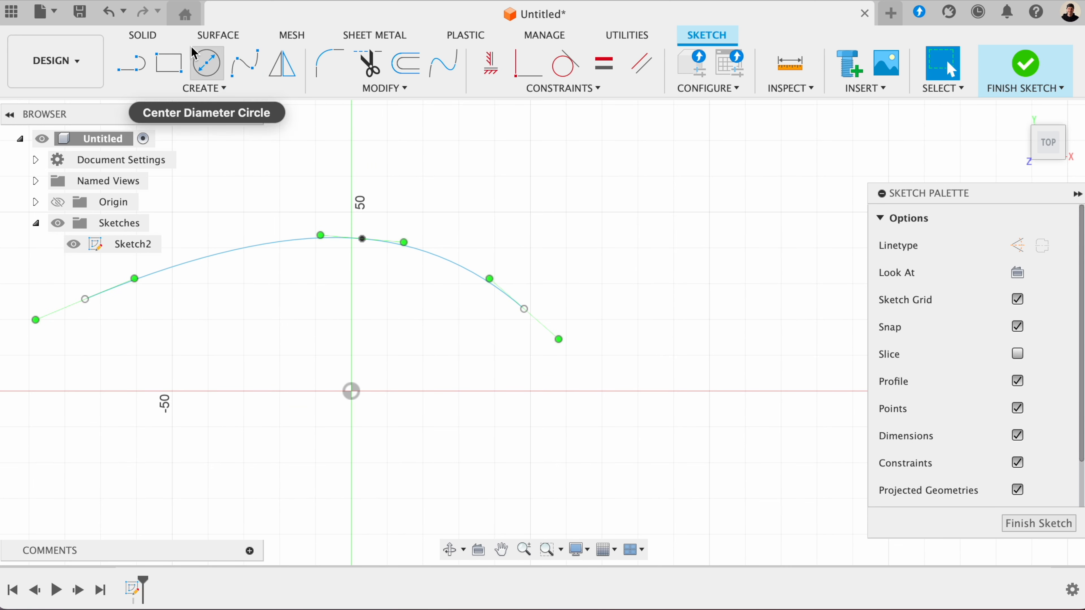
click(244, 63)
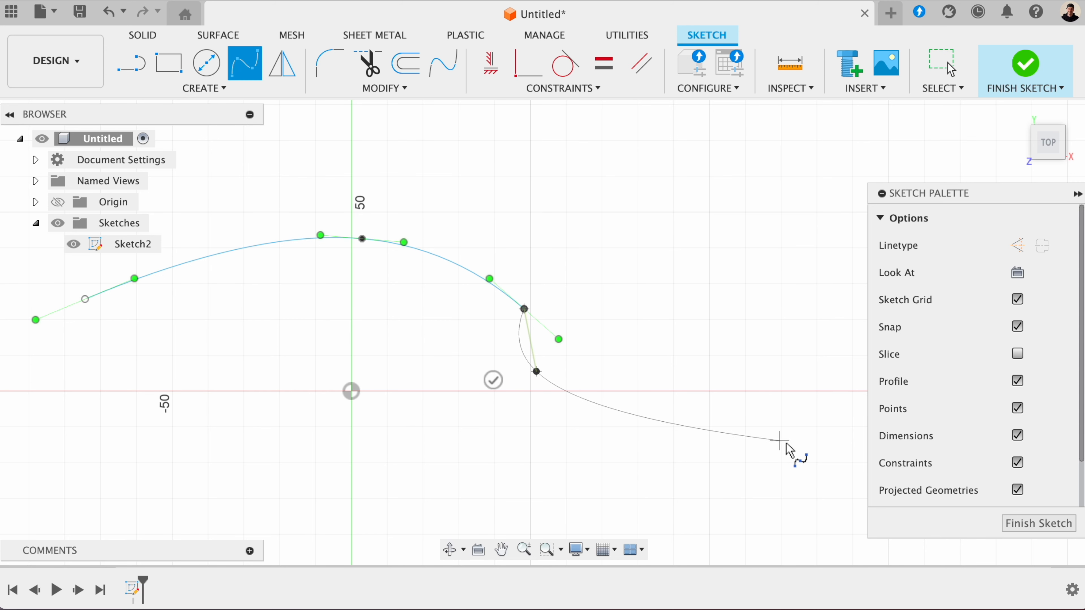
click(820, 446)
key(Escape)
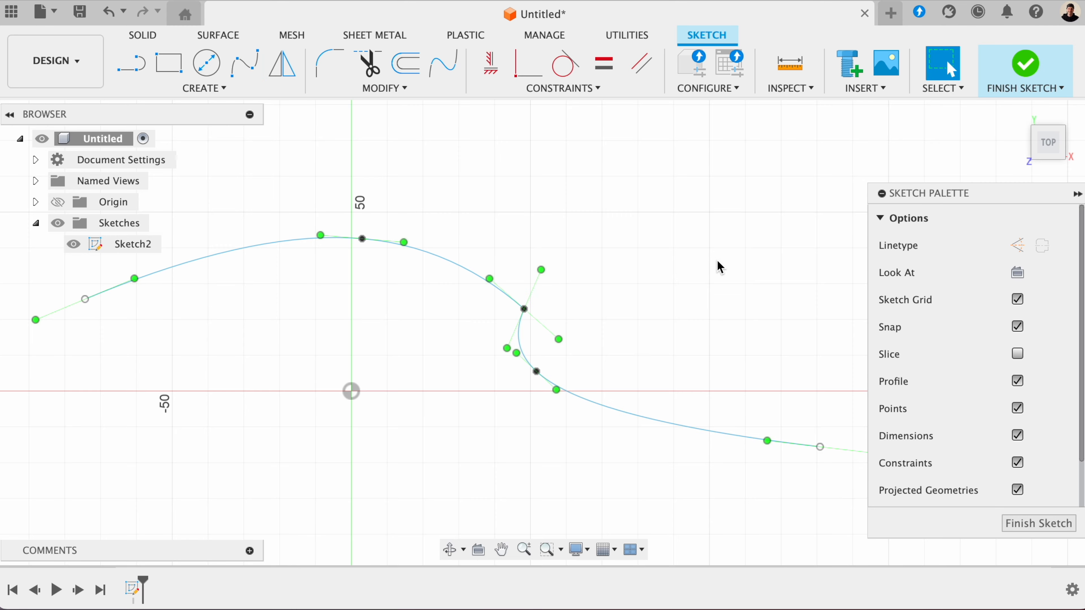
- Apply a Curvature constraint between the arched spline and the second spline at their shared endpoint
middle_drag(718, 262, 664, 209)
click(577, 87)
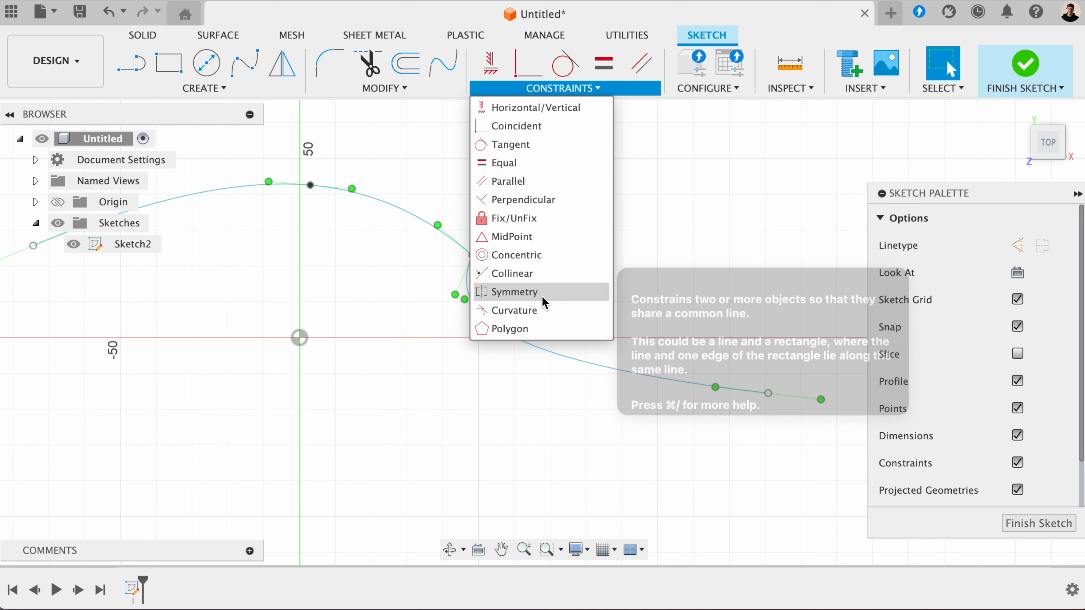
click(543, 308)
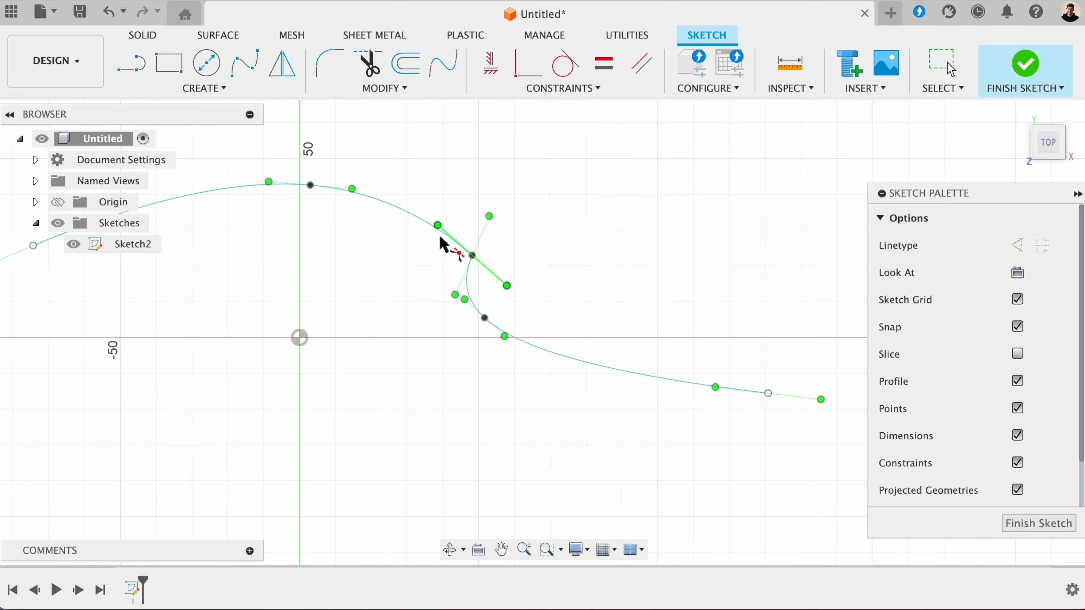
click(432, 229)
click(466, 297)
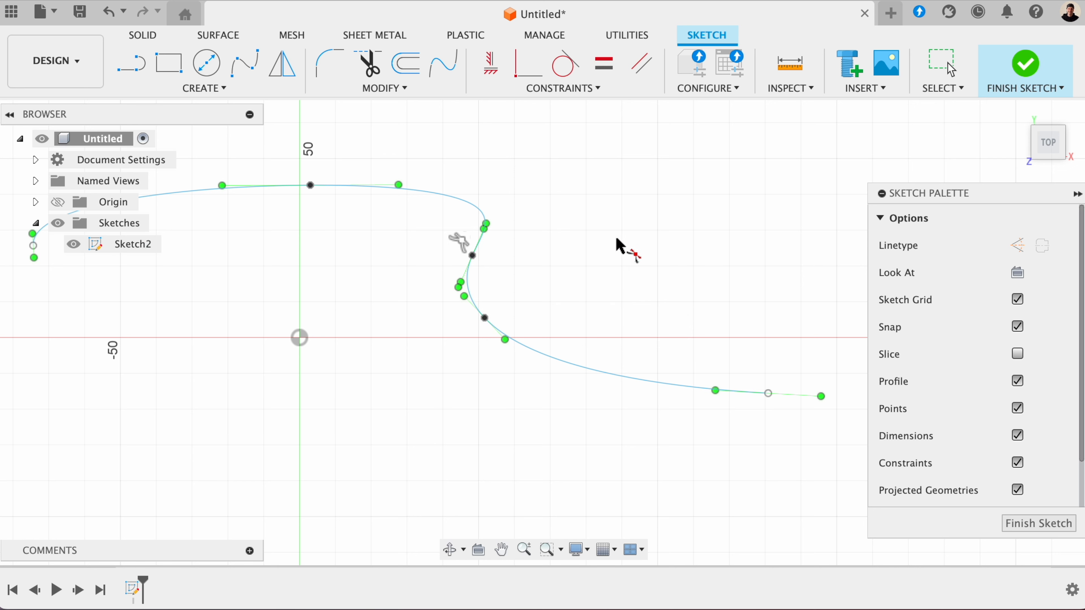
key(Escape)
- Sketch a six-sided circumscribed polygon centered on the origin
click(538, 92)
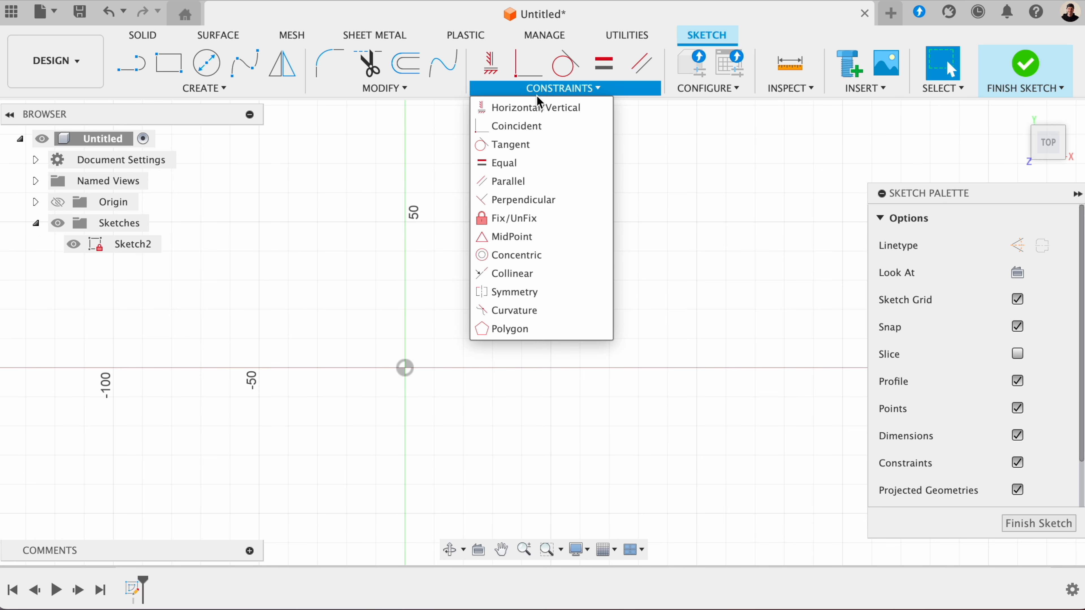
mouse_move(192, 89)
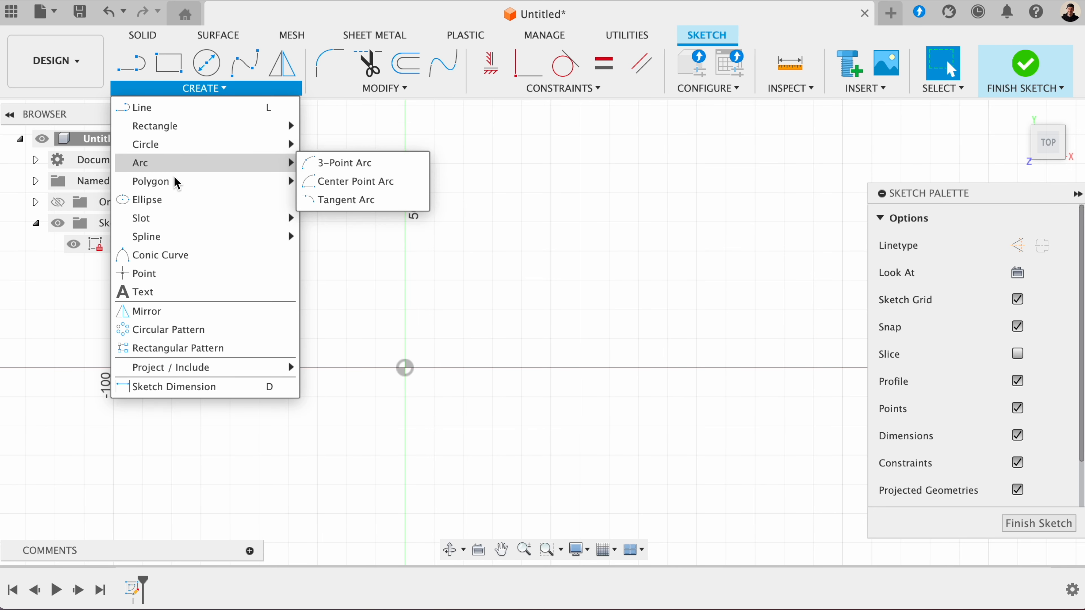
mouse_move(261, 183)
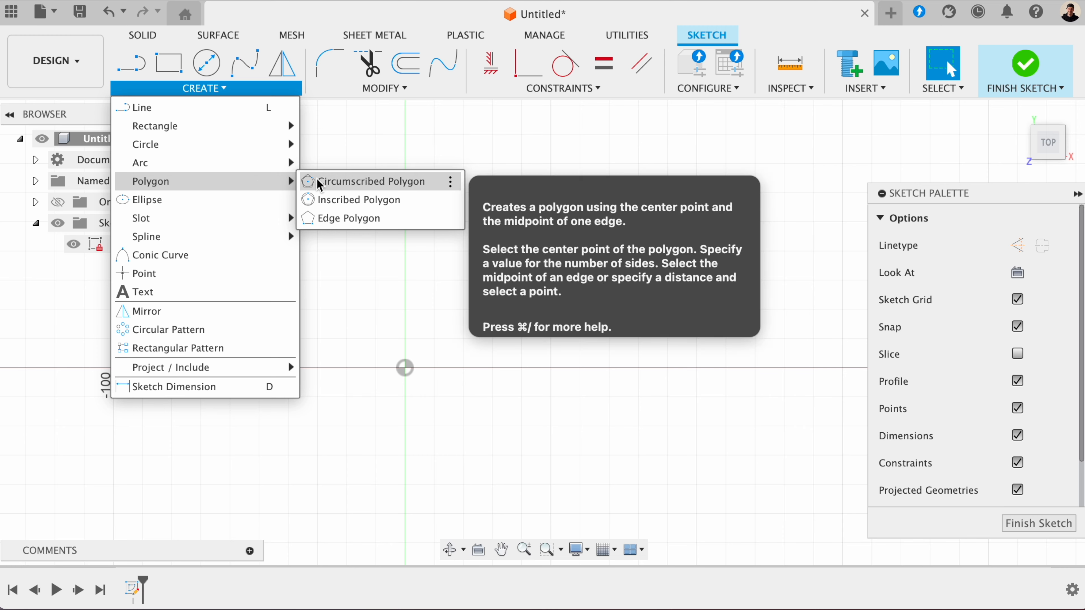
click(321, 181)
click(405, 368)
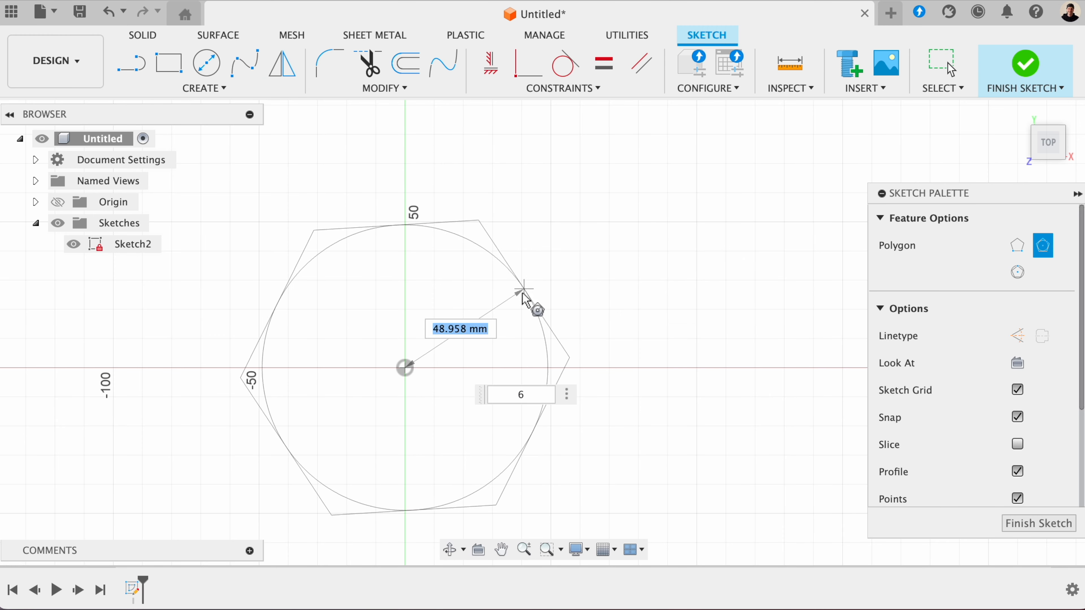
click(518, 296)
key(Escape)
middle_drag(601, 302, 668, 240)
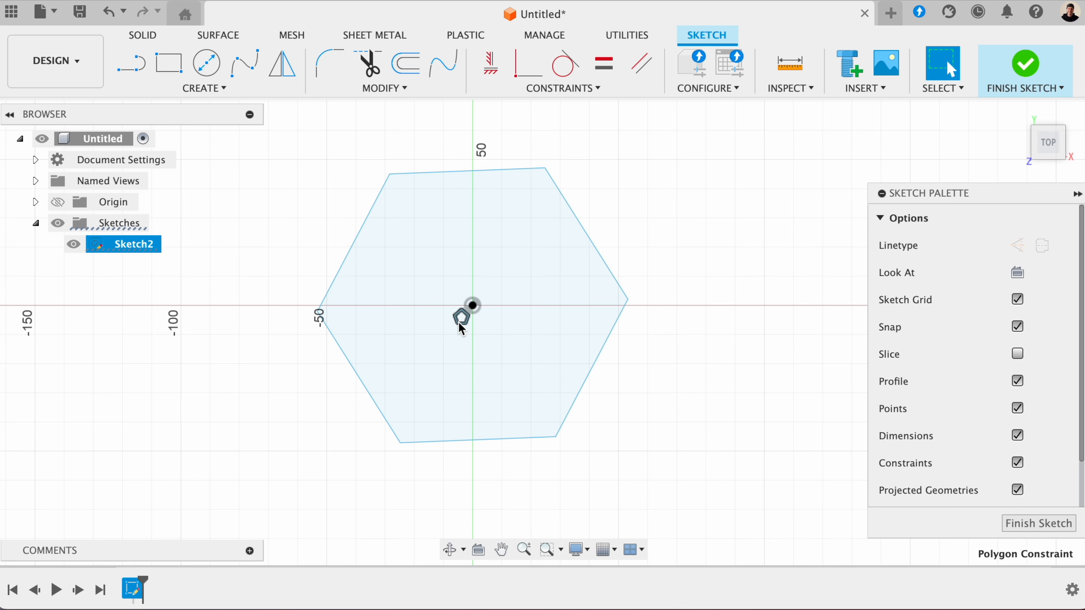
- Shrink the hexagon by pulling its upper edge inward, and delete its Polygon constraint
mouse_move(444, 171)
mouse_down()
mouse_move(452, 235)
mouse_move(448, 189)
mouse_up()
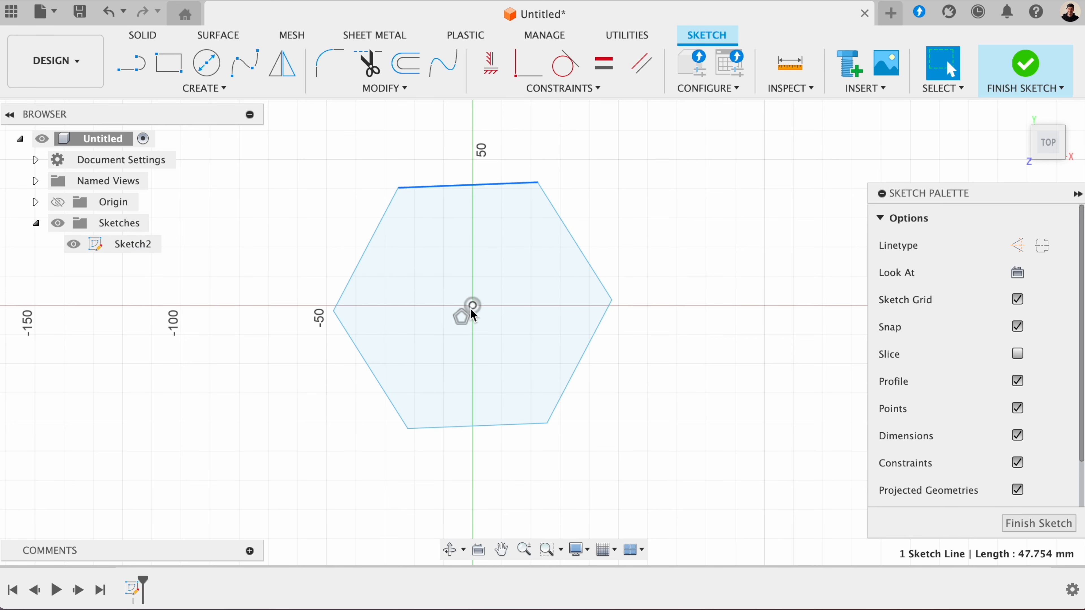
click(467, 313)
key(Delete)
click(444, 184)
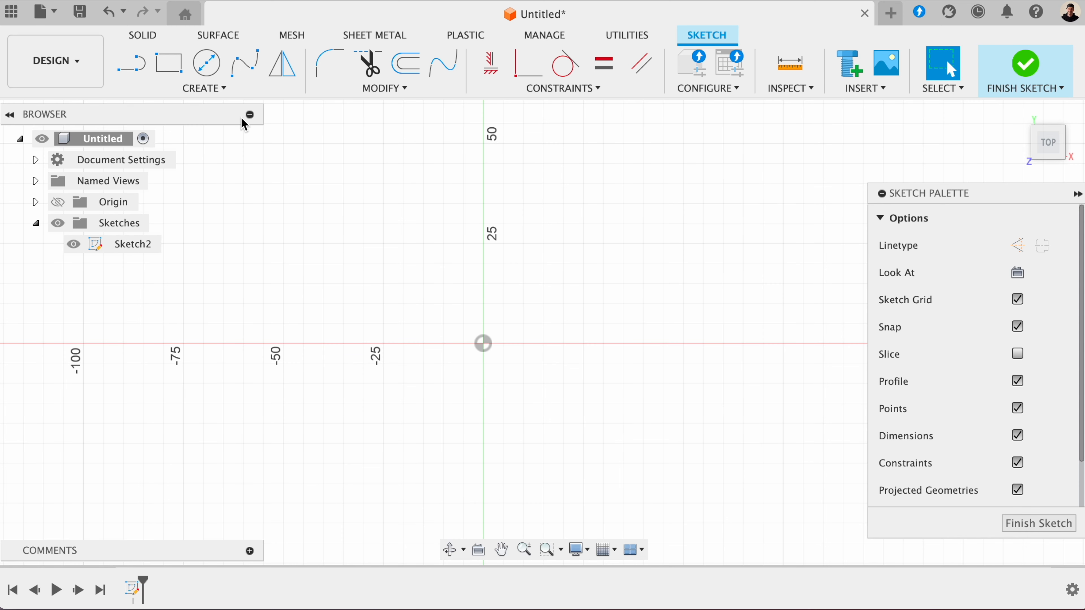
click(231, 91)
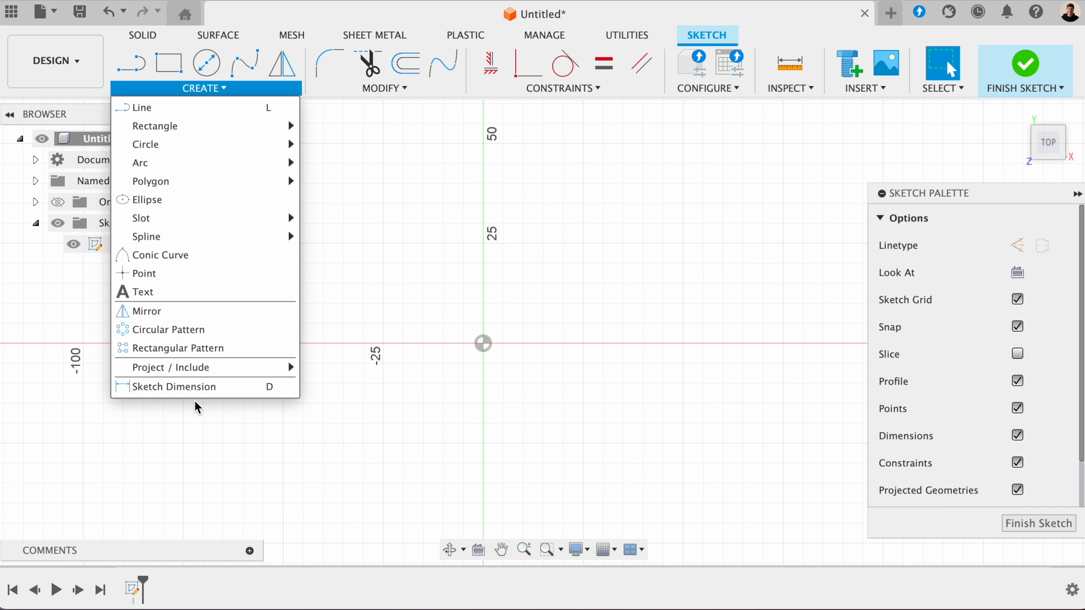
click(437, 242)
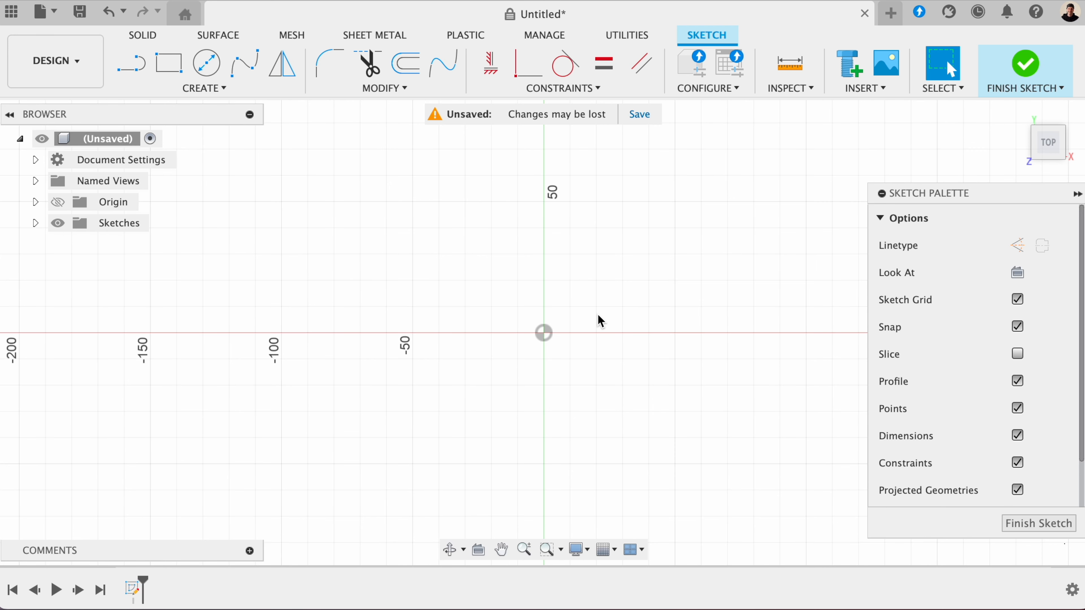
- Sketch a 50 mm horizontal line from the origin along the positive X axis and reposition its dimension below the line
click(148, 66)
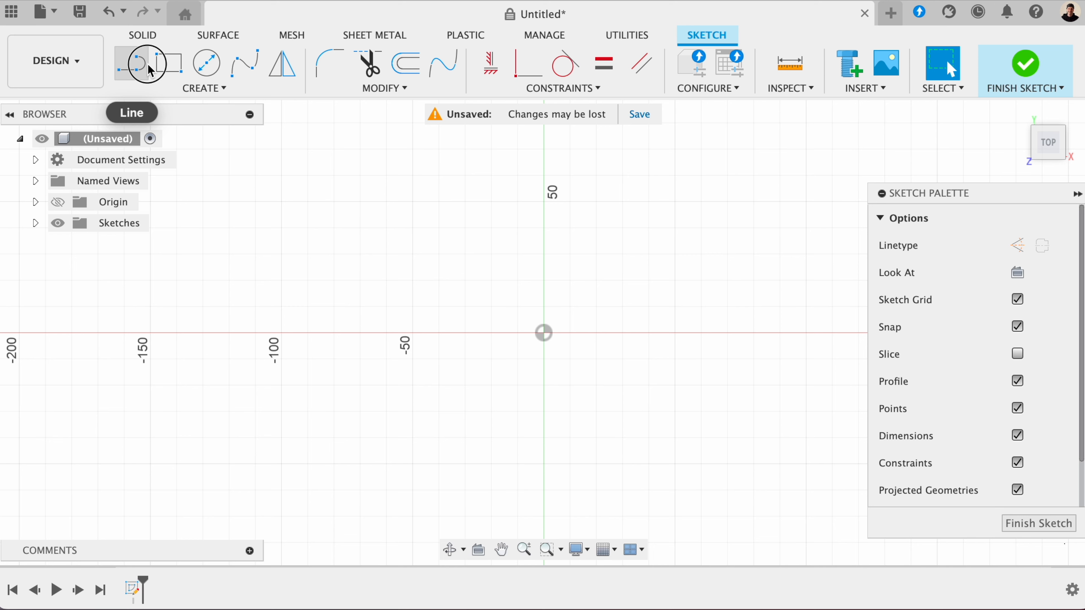
click(544, 333)
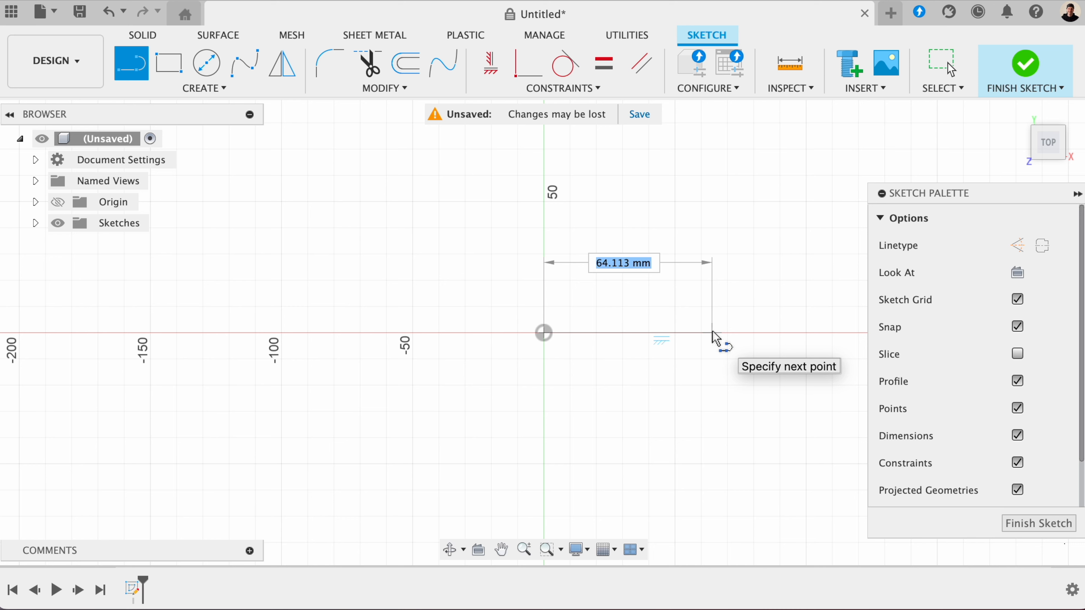
text(50)
key(Tab)
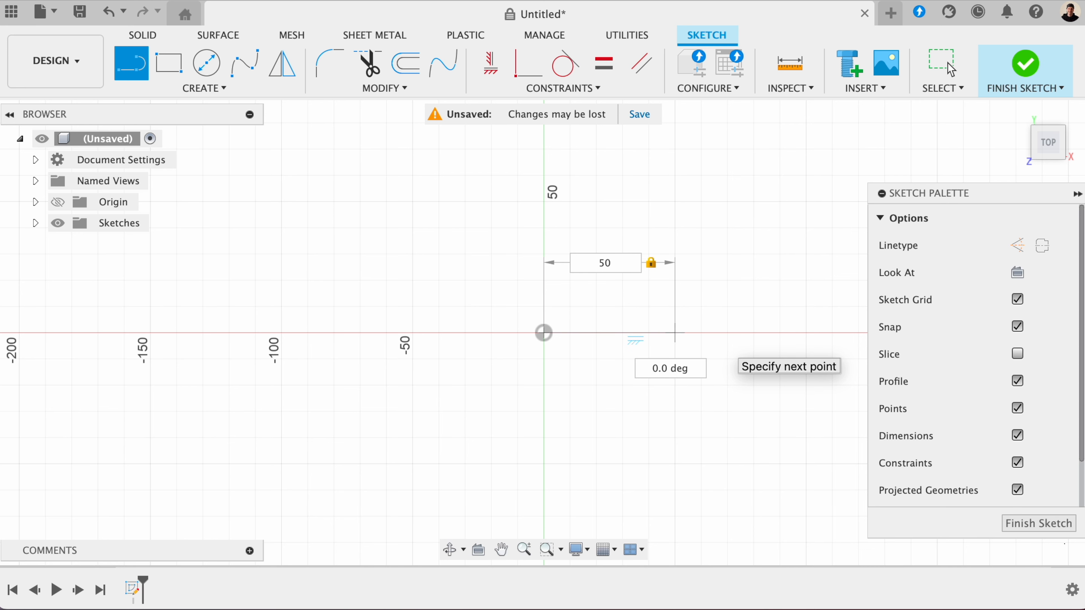
key(Return)
drag(600, 257, 603, 395)
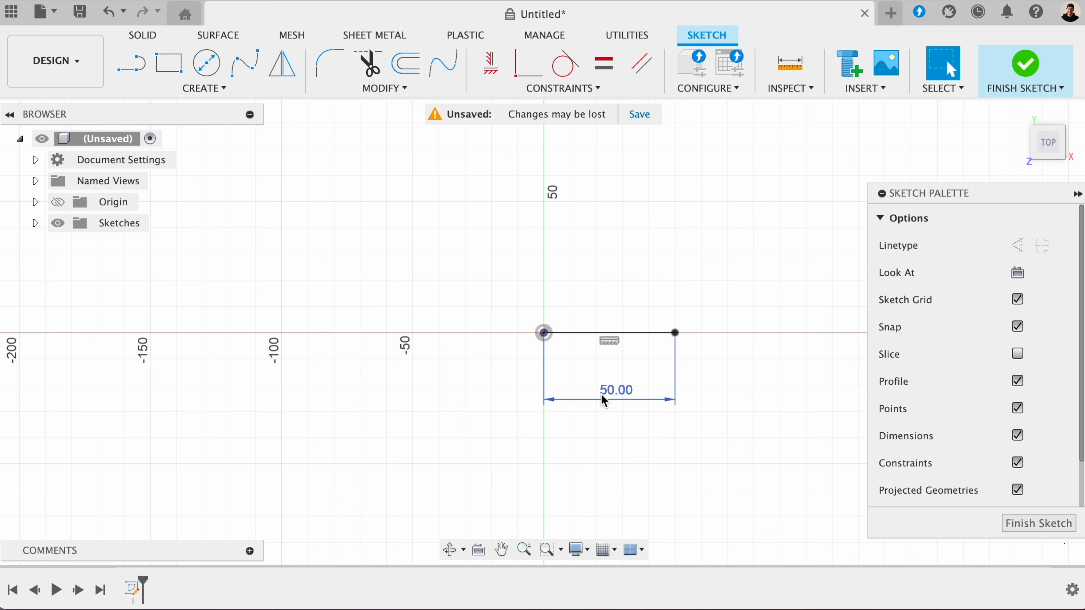
- Delete the dimensioned line and sketch an undimensioned horizontal line about 72 mm long to the right from the origin
drag(465, 275, 728, 433)
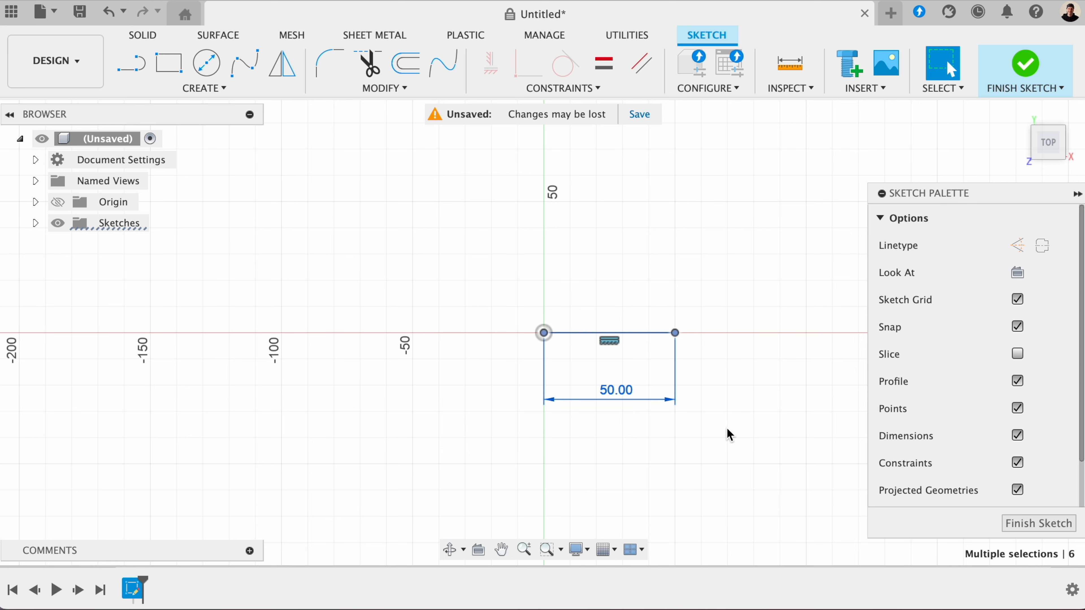
key(Delete)
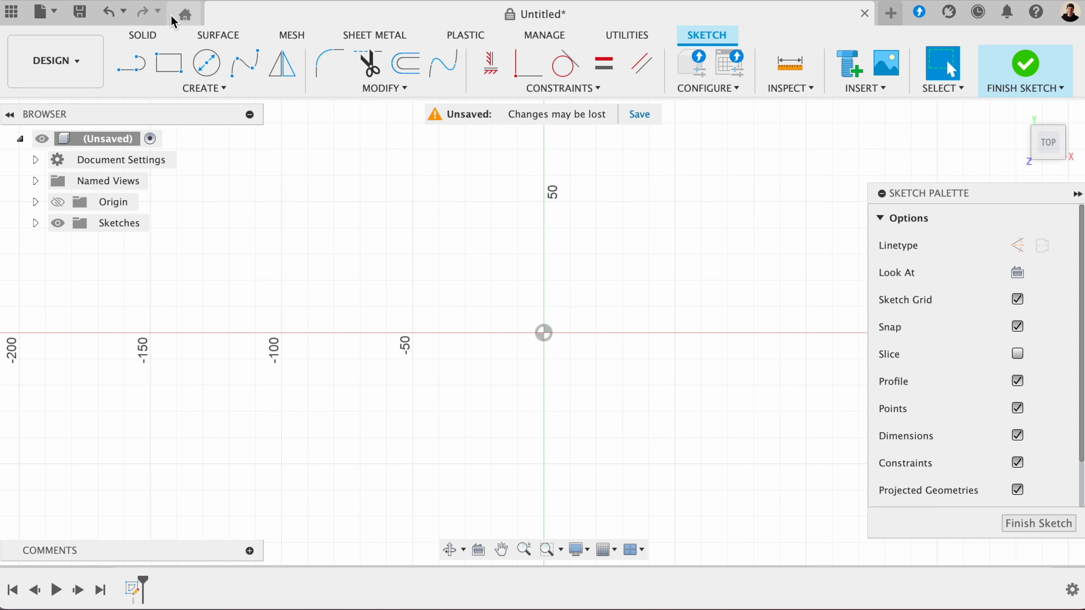
click(137, 74)
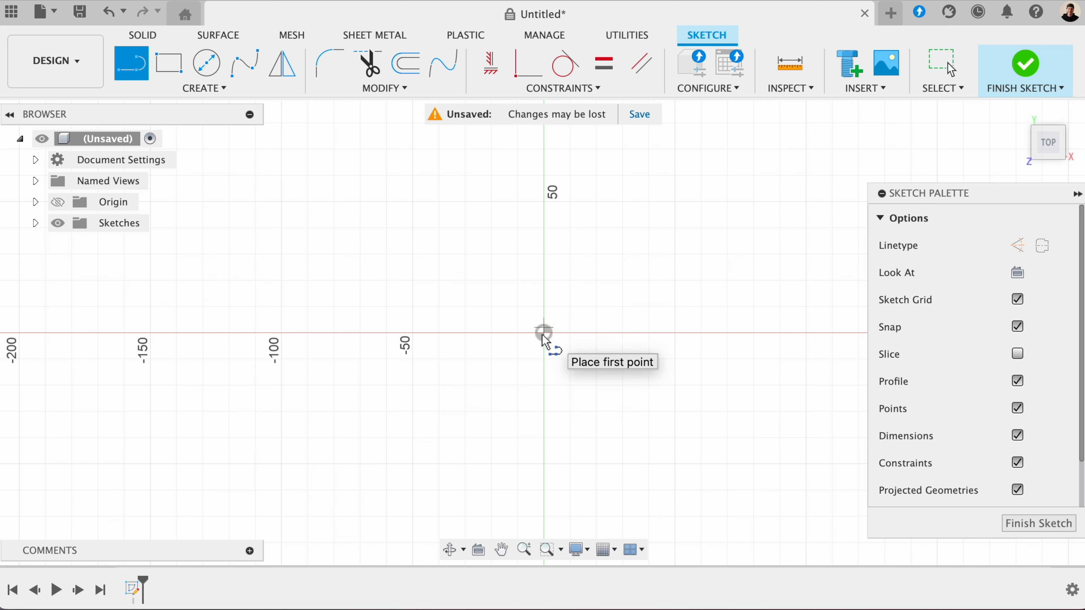
click(555, 346)
click(734, 340)
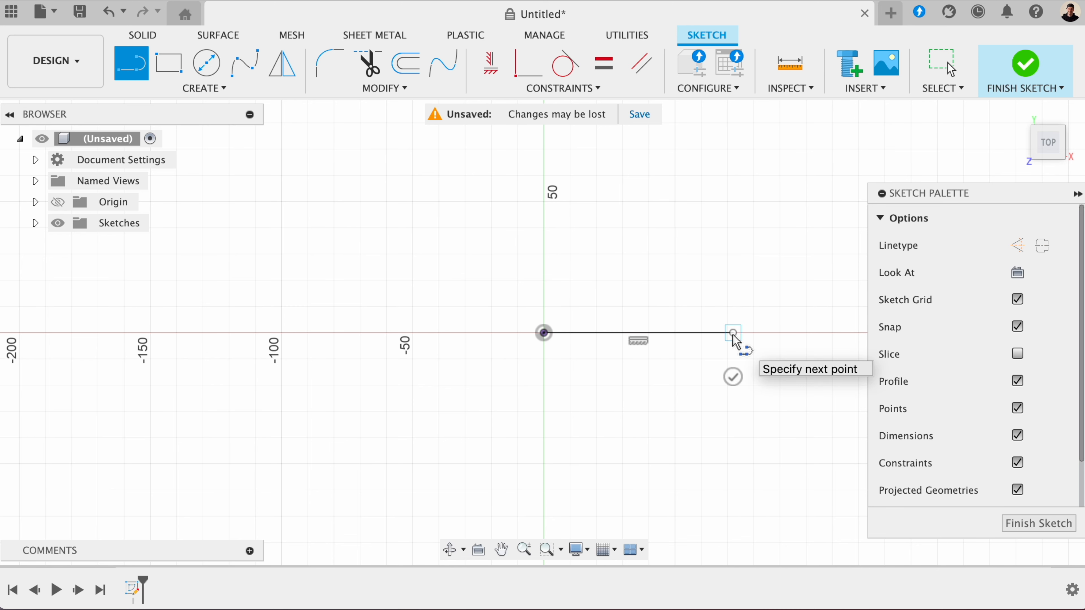
key(Escape)
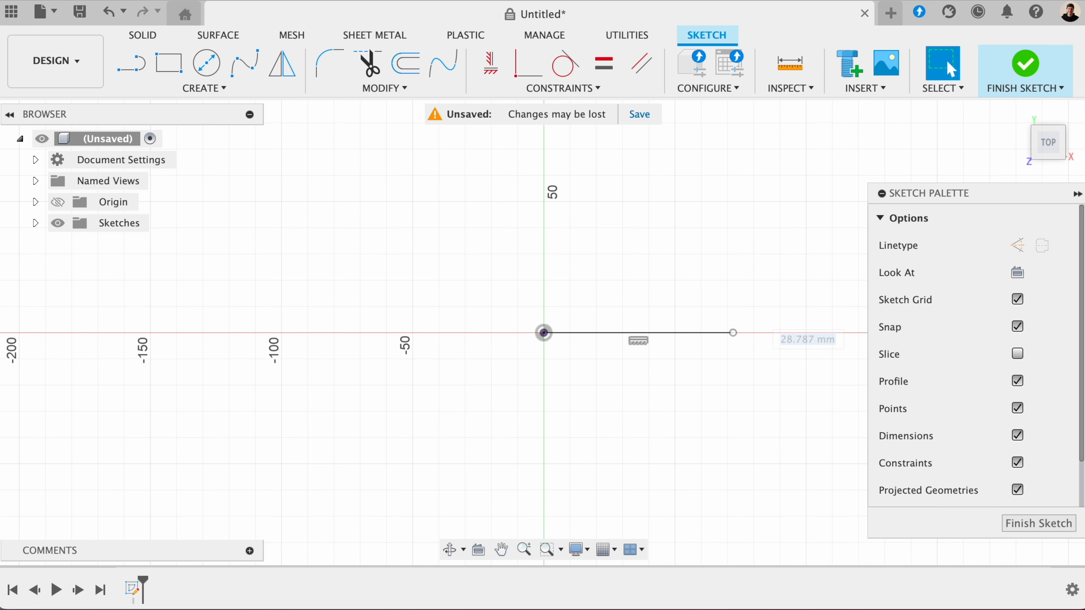
- Add a sketch dimension for the horizontal line's length, placed below the line, keeping the drawn length
click(184, 86)
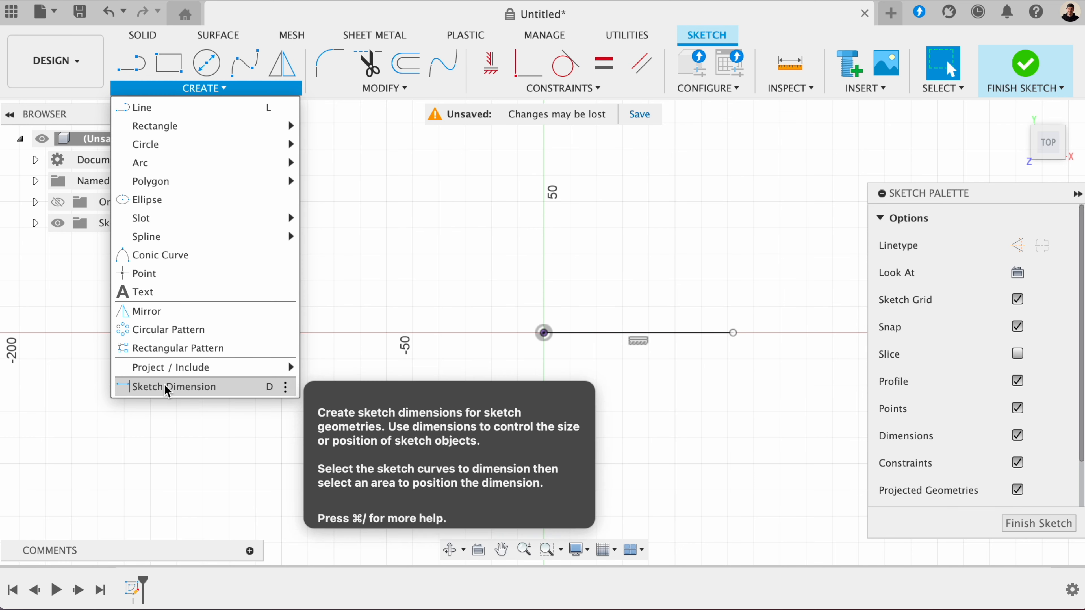
click(172, 386)
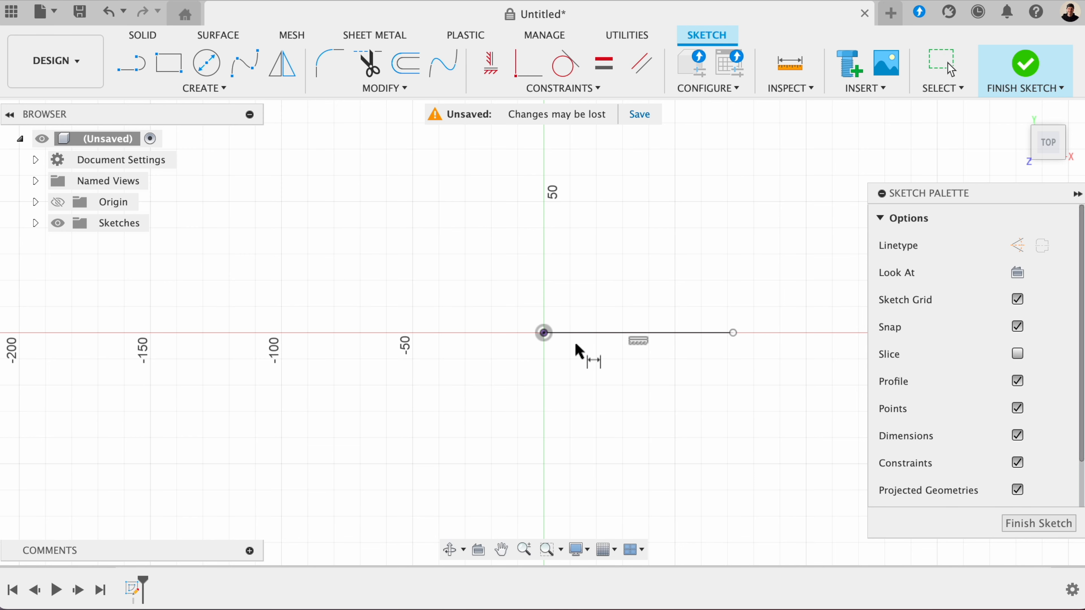
click(620, 336)
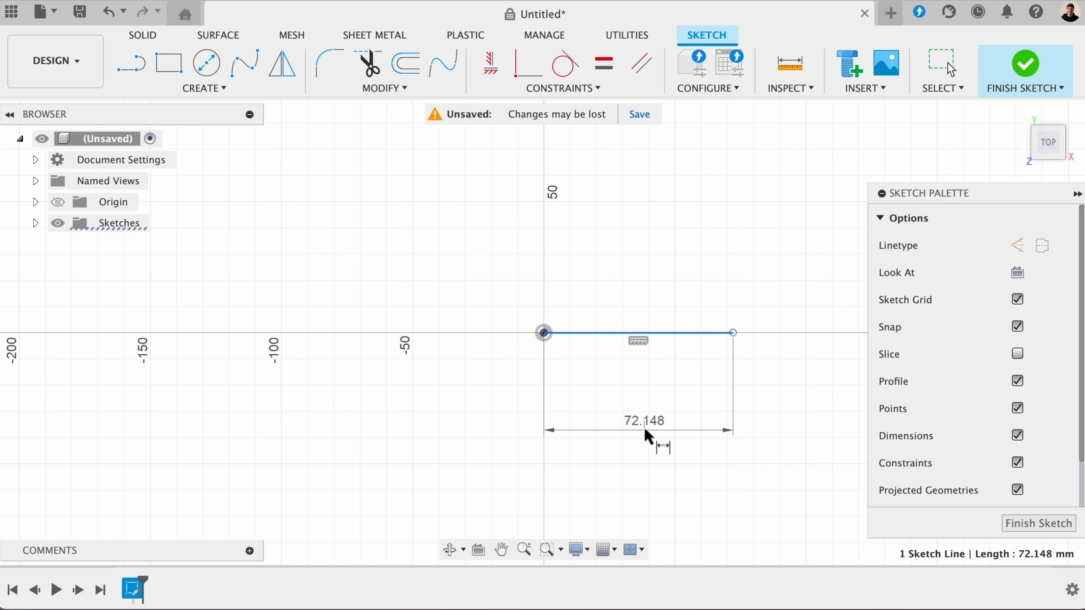
click(644, 428)
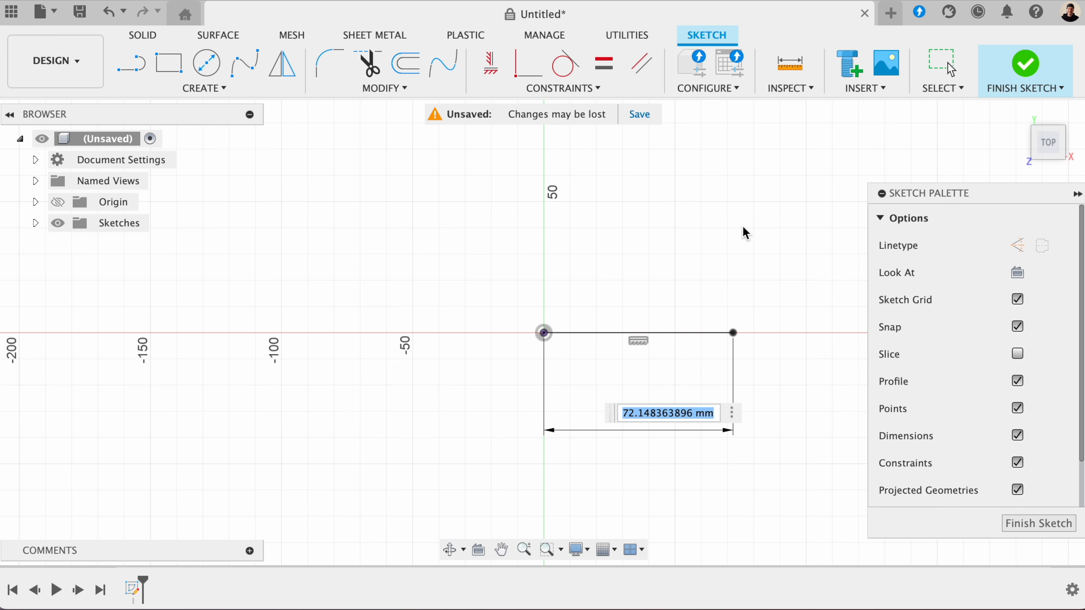
key(Return)
key(Escape)
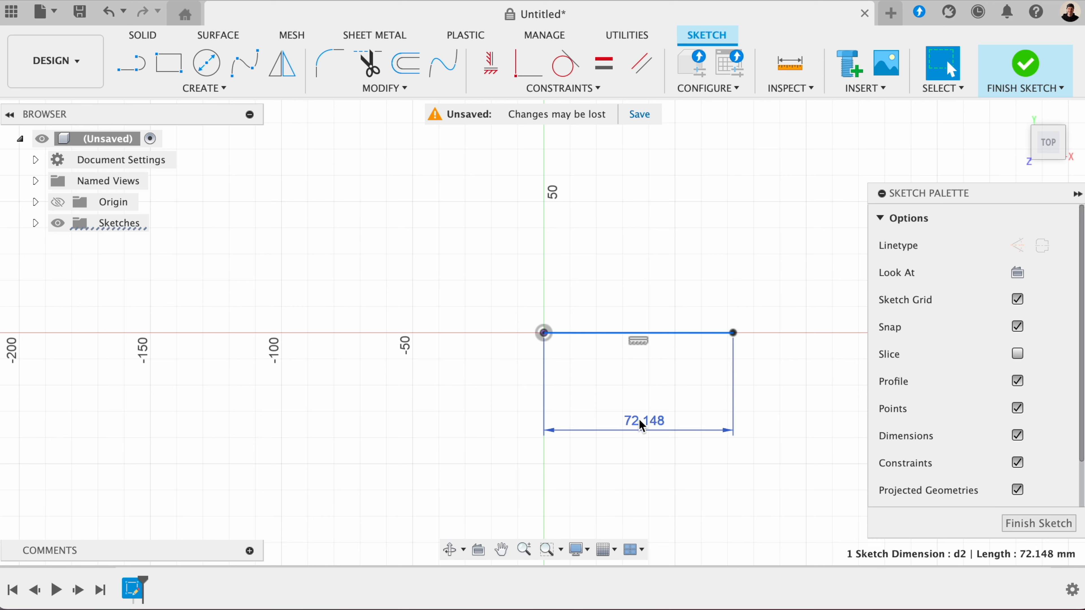
- Set the horizontal line's length dimension to 75 mm
double_click(639, 420)
click(715, 414)
triple_click(715, 414)
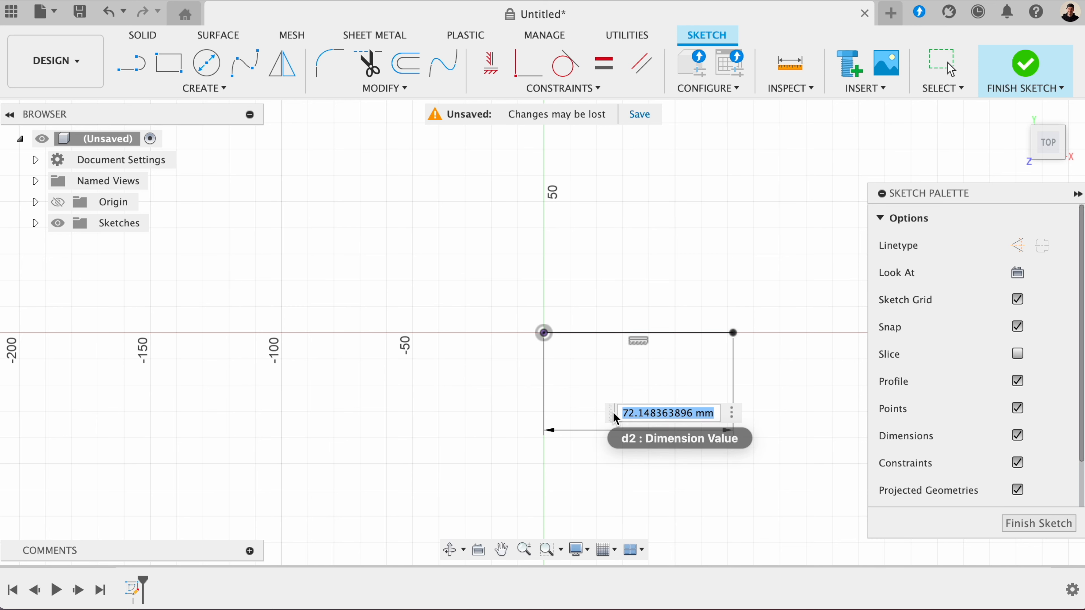
text(75)
key(Return)
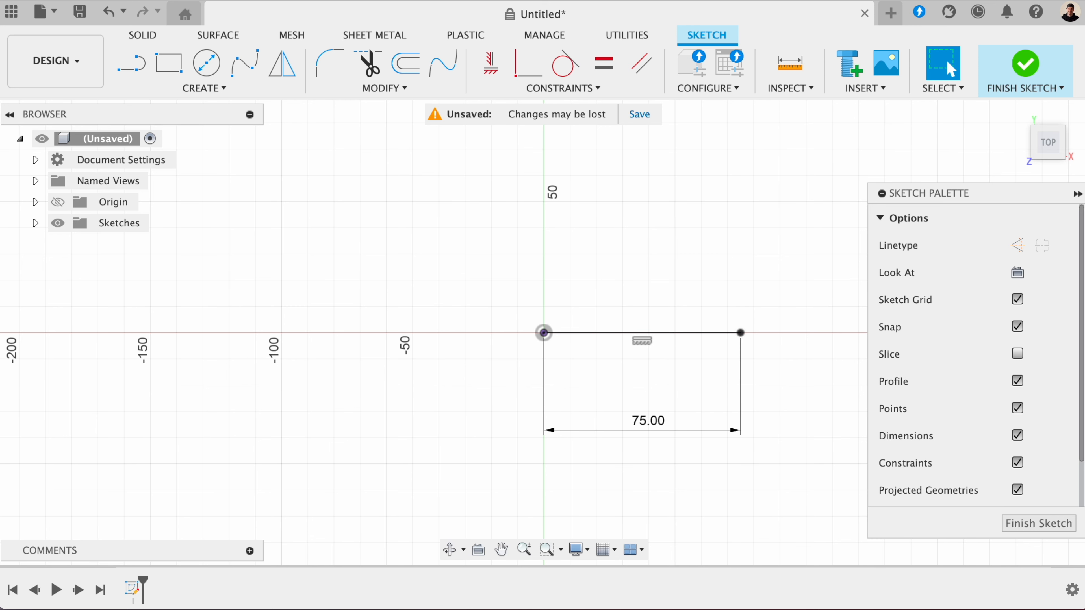
- Delete the dimensioned line and sketch an irregular closed six-sided outline from the origin with a horizontal upper edge
mouse_move(510, 238)
mouse_down()
mouse_move(758, 443)
mouse_move(790, 457)
mouse_up()
key(Delete)
key(l)
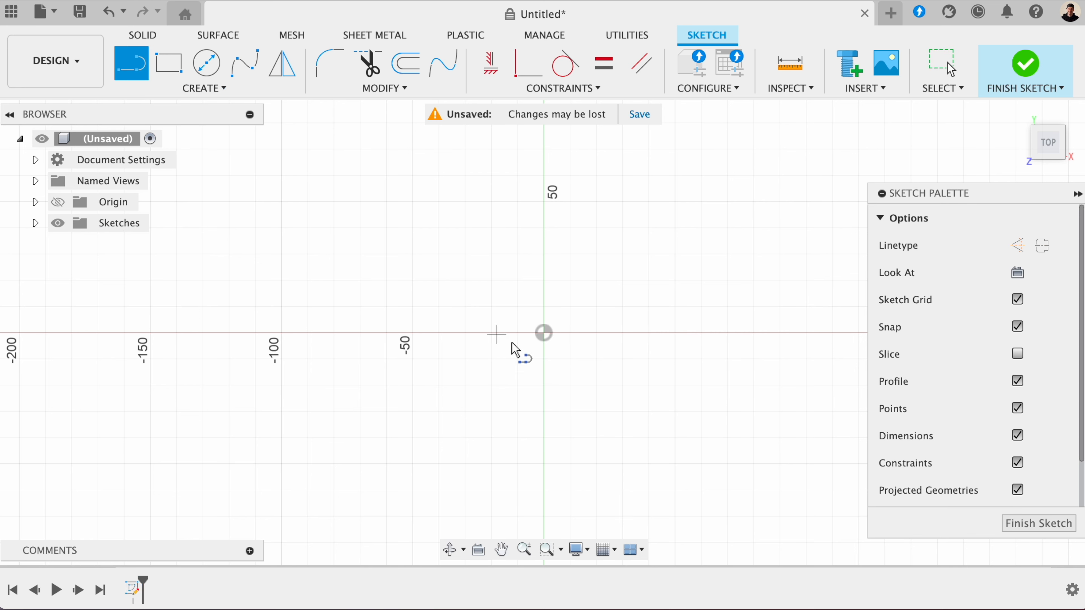
click(544, 332)
click(354, 196)
click(348, 342)
click(501, 451)
click(544, 333)
key(Escape)
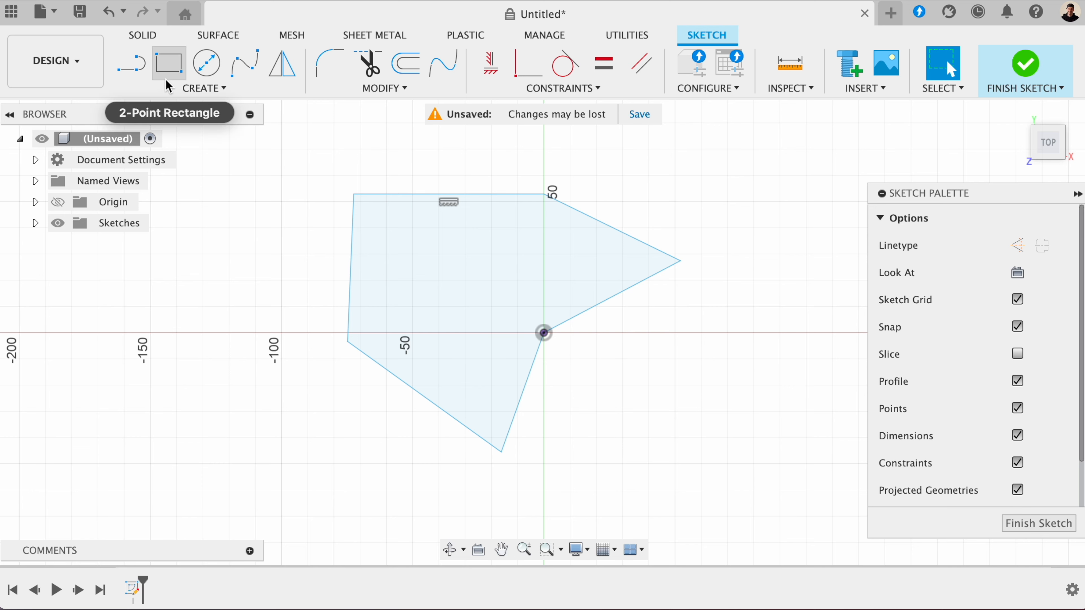
- Dimension the outline's horizontal upper edge to 75 mm, placing the dimension above it
click(205, 88)
click(150, 383)
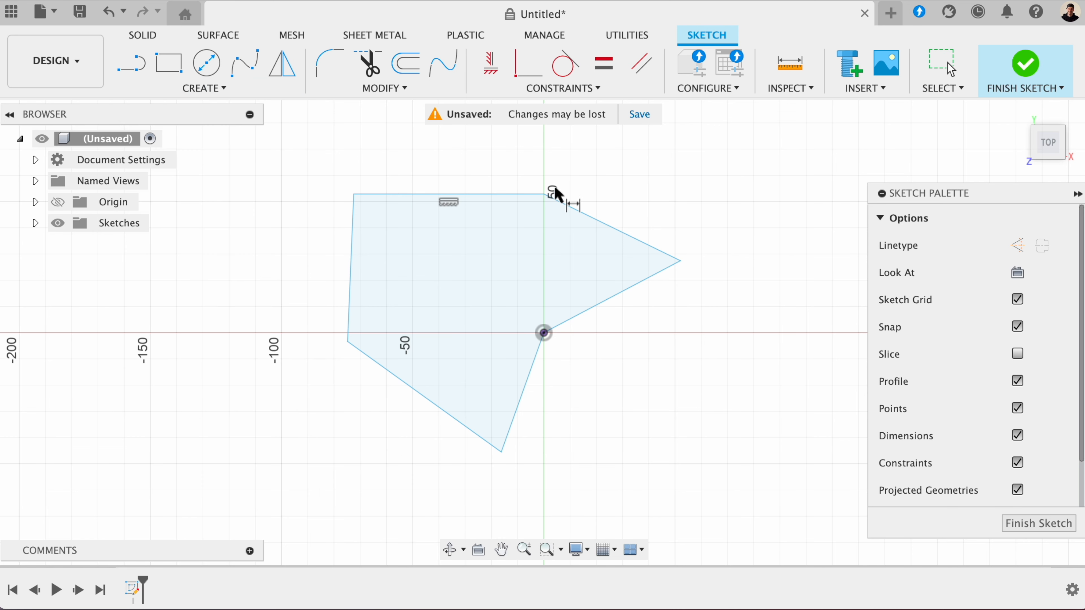
click(532, 194)
click(439, 147)
text(75)
key(Return)
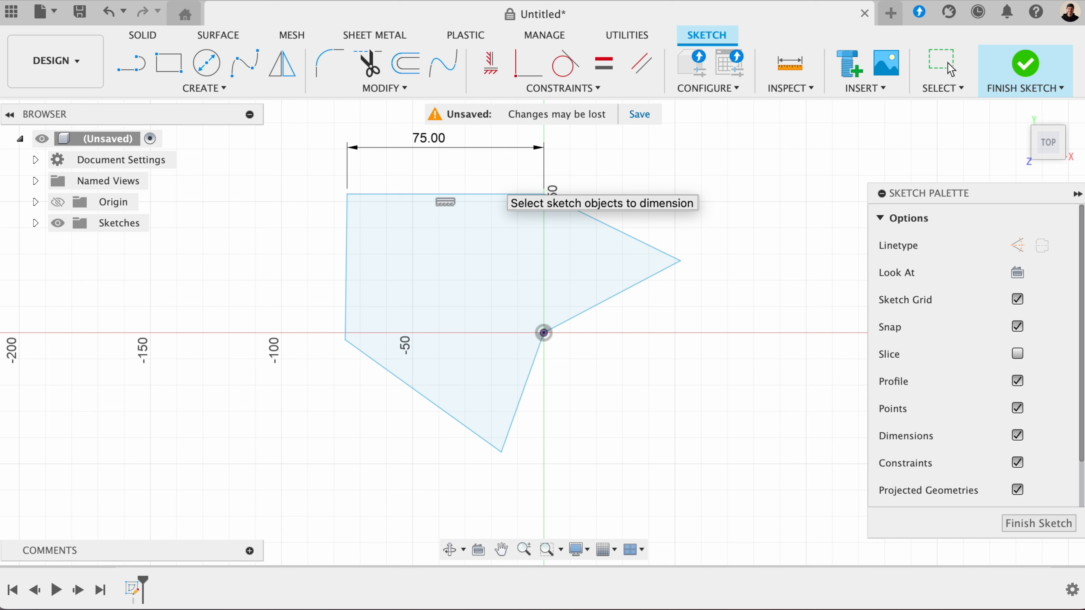
- Dimension the angle between the outline's horizontal upper edge and its adjoining left edge, and set it to 90°
click(366, 195)
click(347, 231)
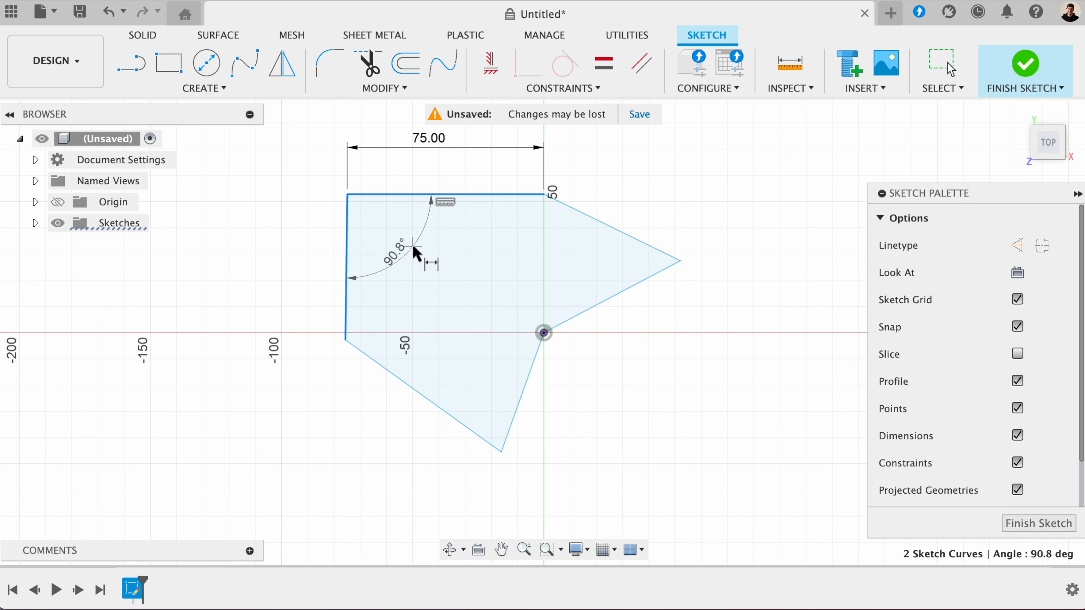
click(412, 250)
click(397, 230)
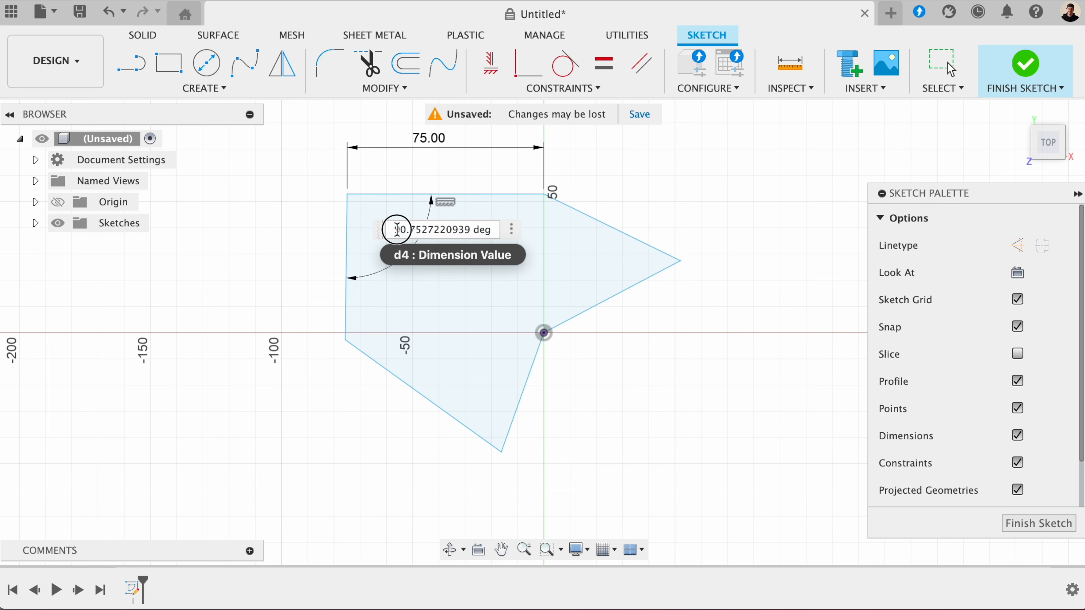
key(super+a)
text(90)
key(Return)
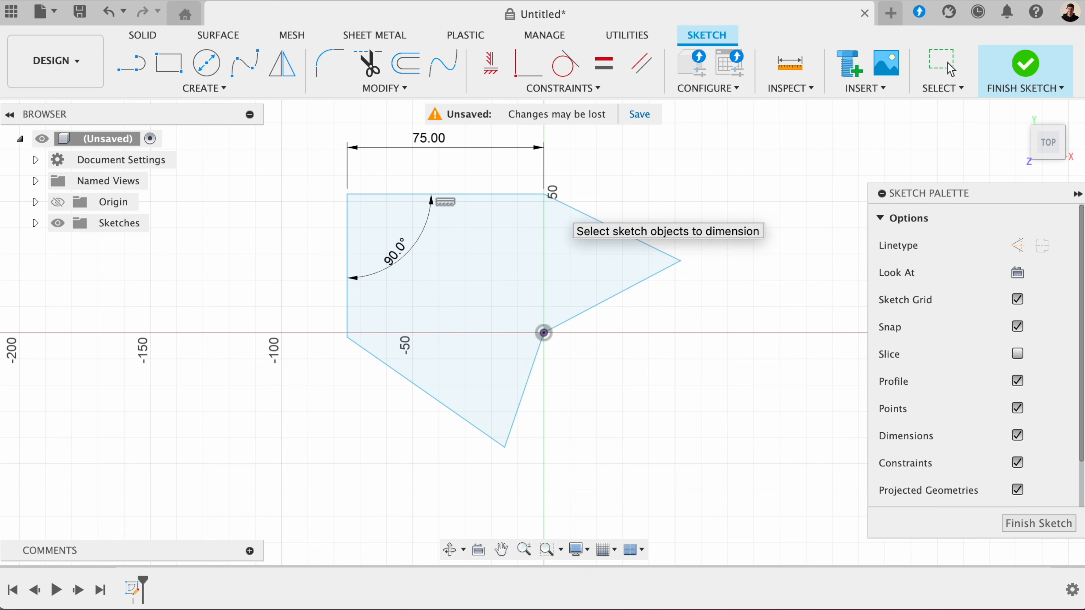
- Delete the whole six-sided outline together with its dimensions
click(949, 69)
scroll(279, 145, down, 1)
mouse_move(282, 135)
mouse_down()
mouse_move(653, 396)
mouse_move(673, 428)
mouse_up()
key(Delete)
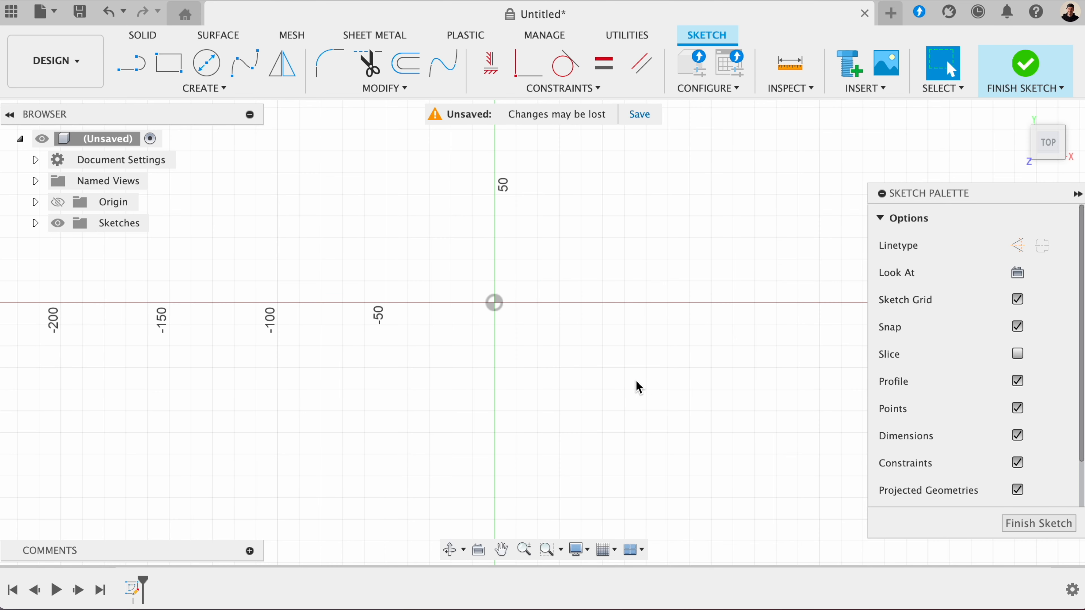
- Sketch a 60 mm horizontal line starting at the origin
click(132, 69)
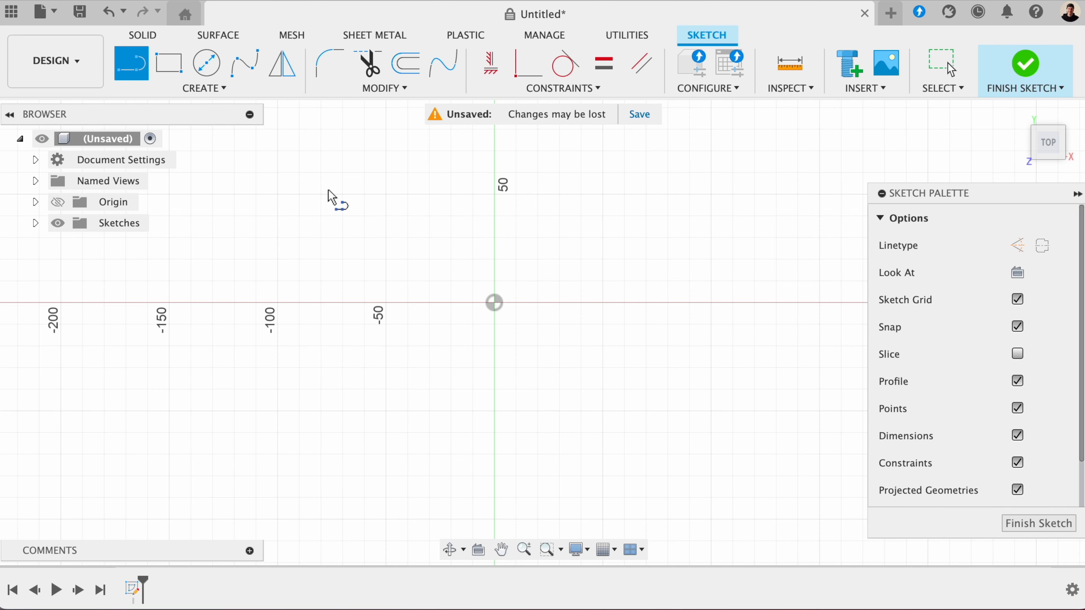
click(494, 302)
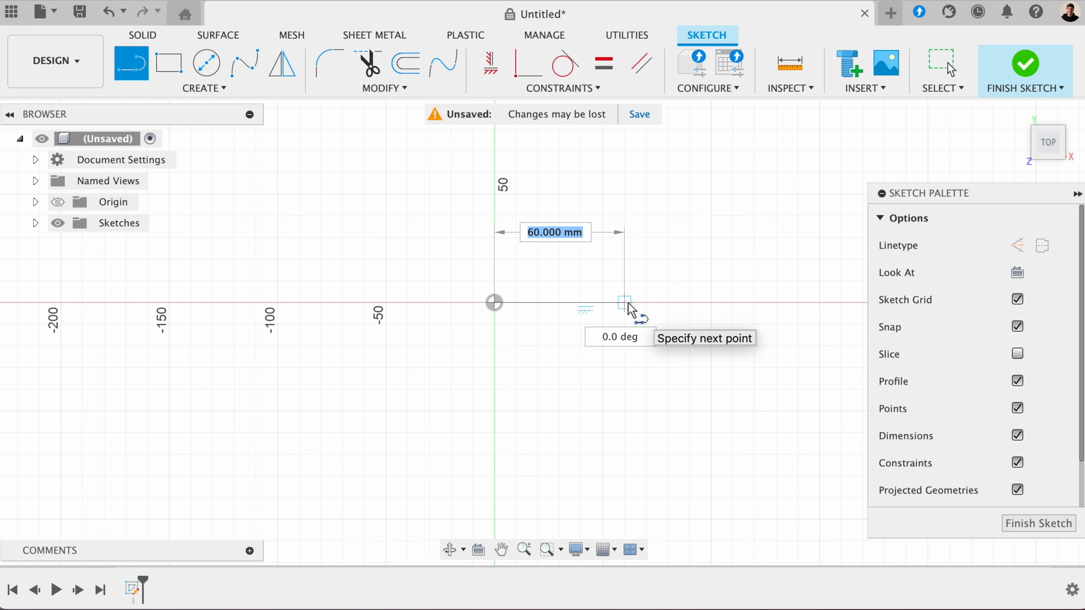
text(60)
key(Return)
key(Escape)
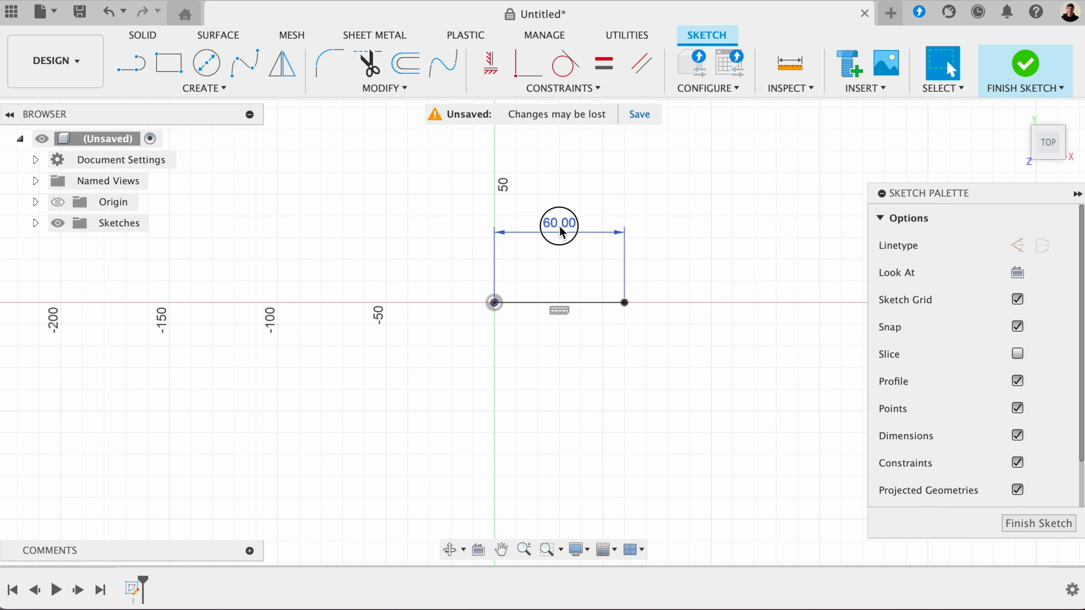
- Reposition the line's length dimension below it and sketch a 50 mm line from its right endpoint
drag(561, 233, 556, 350)
key(l)
click(625, 302)
text(50)
key(Return)
key(Escape)
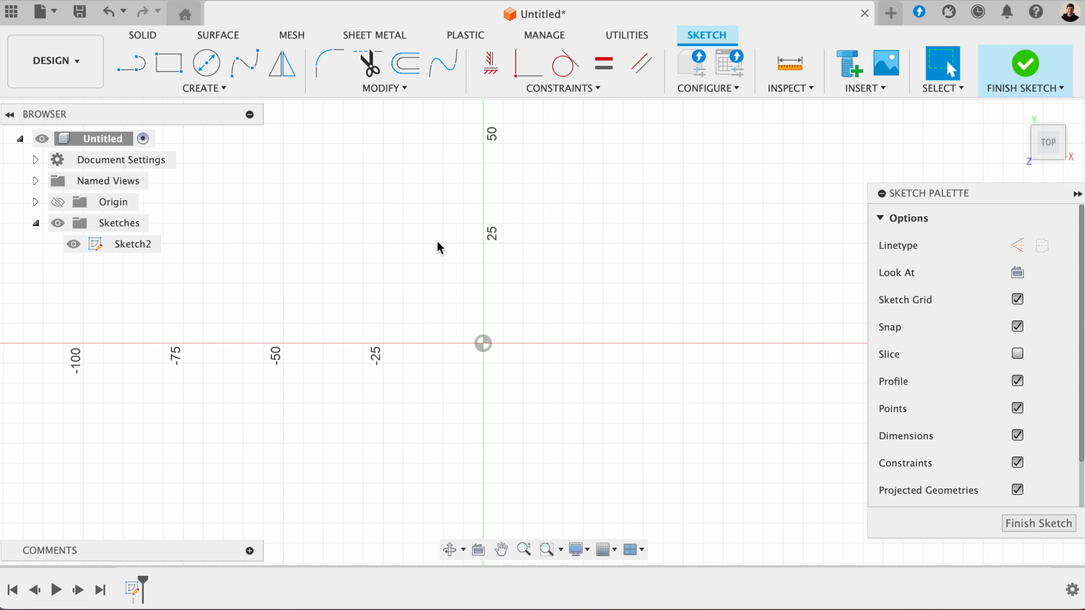
- Sketch a two-point rectangle from the origin, 25 mm wide and 50 mm high
click(184, 75)
click(483, 343)
text(25)
key(Tab)
text(50)
key(Return)
key(Escape)
- Inspect the horizontal constraint on the rectangle's upper edge and the vertical constraint on its right edge
click(517, 162)
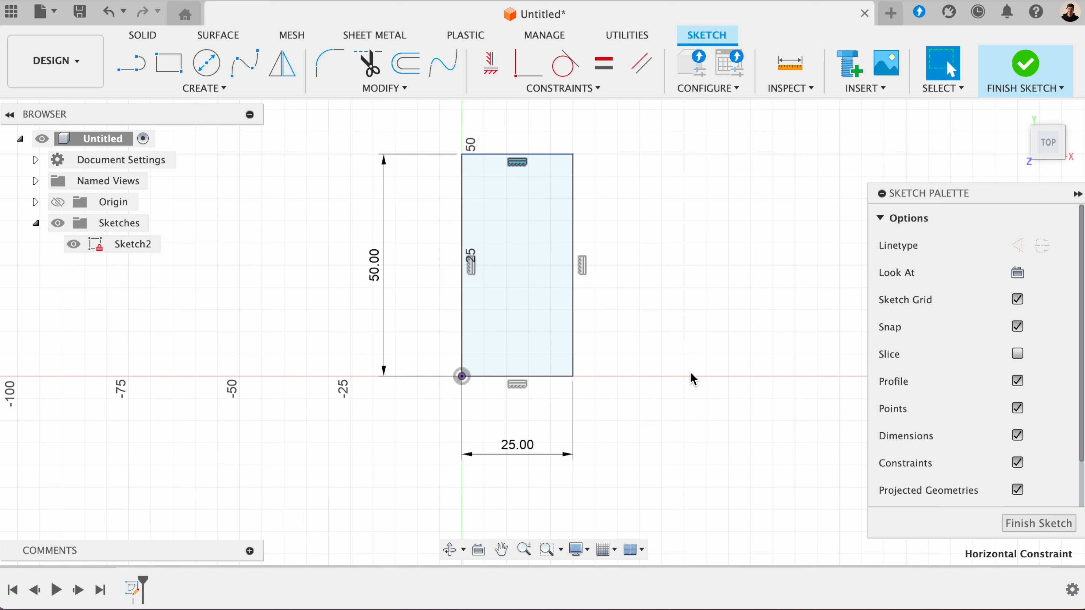
click(582, 266)
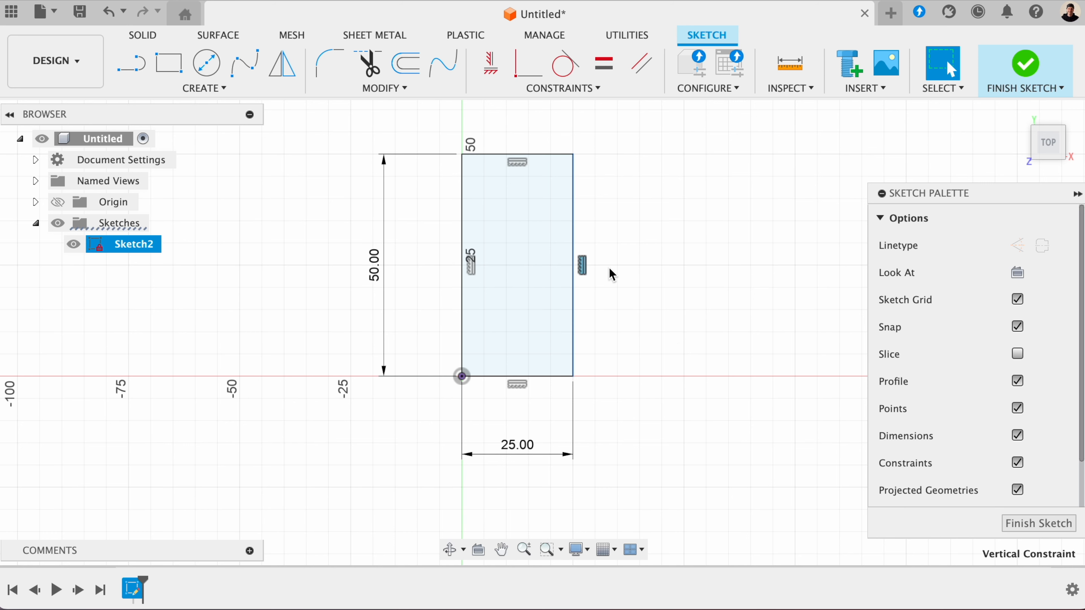
click(613, 302)
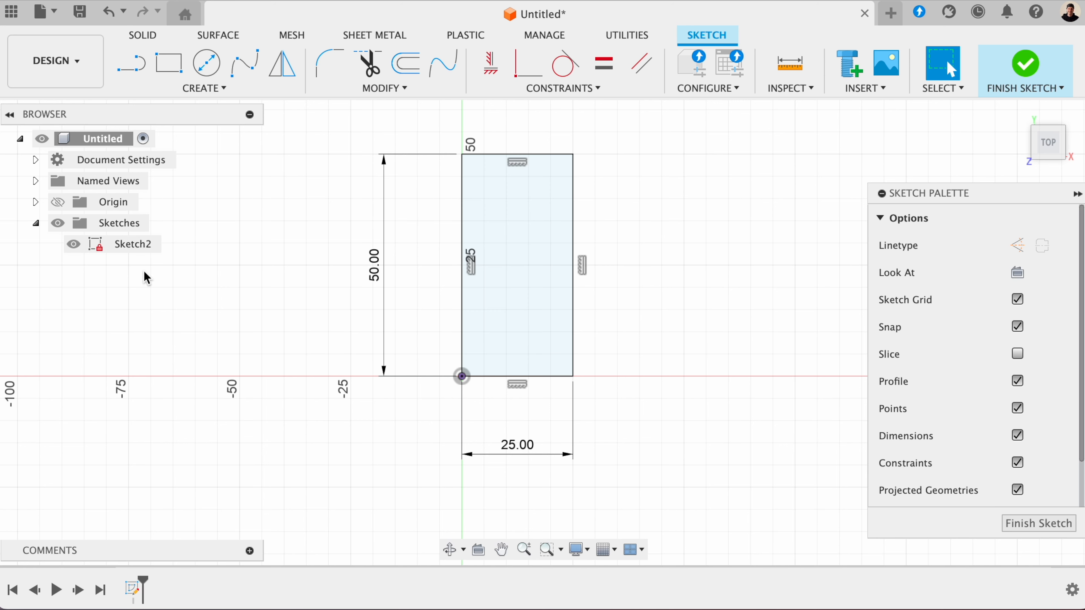
- Set the rectangle's height dimension to 30 mm
double_click(375, 262)
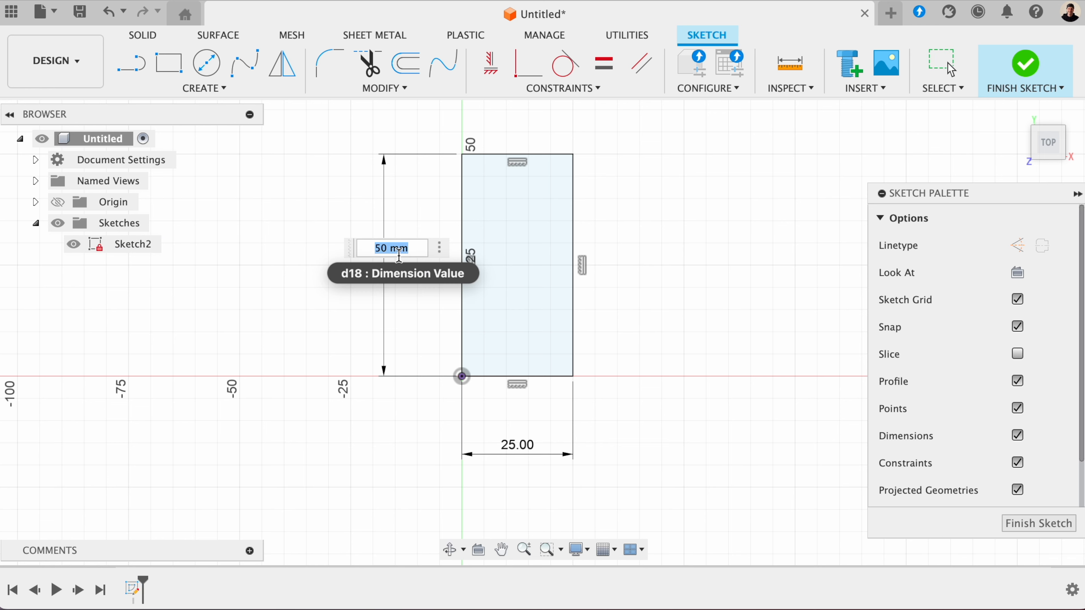
text(30)
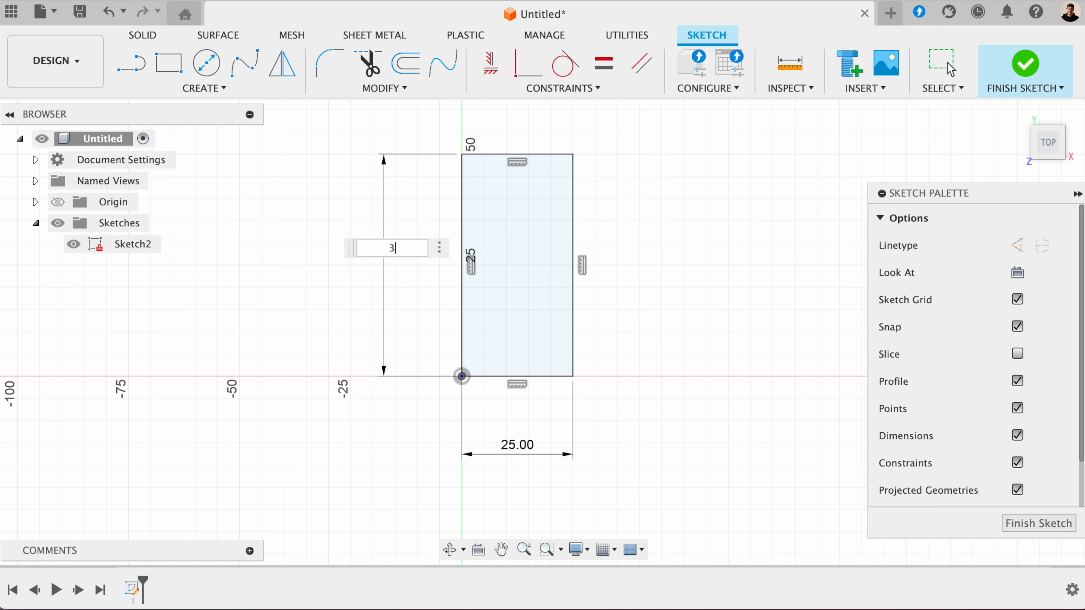
key(Return)
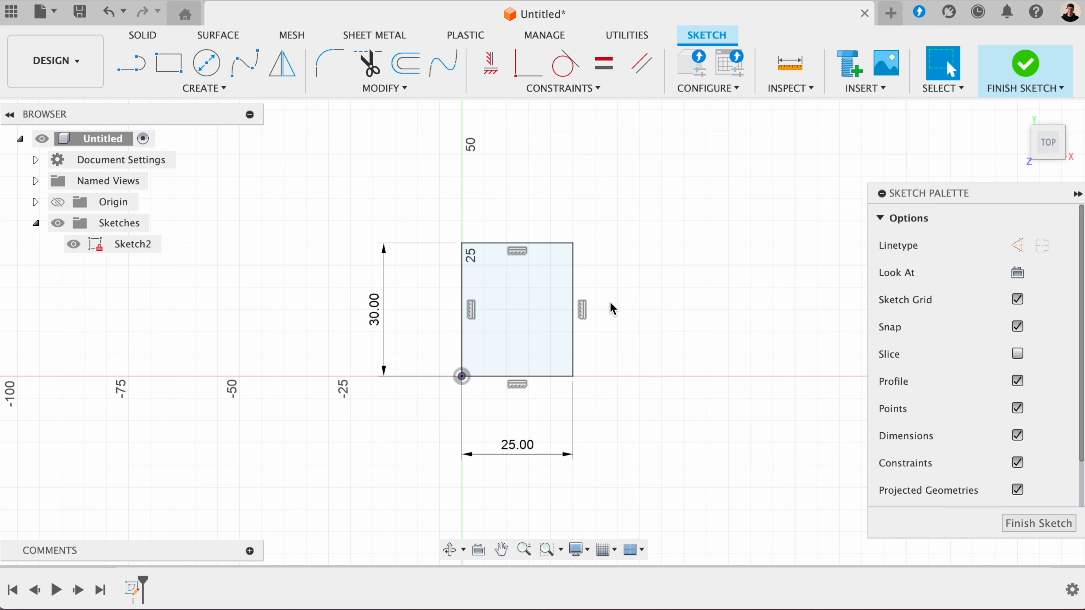
- Delete the constraints on the rectangle's right, upper and left edges
click(584, 312)
key(Delete)
click(517, 251)
key(Delete)
click(472, 311)
key(Delete)
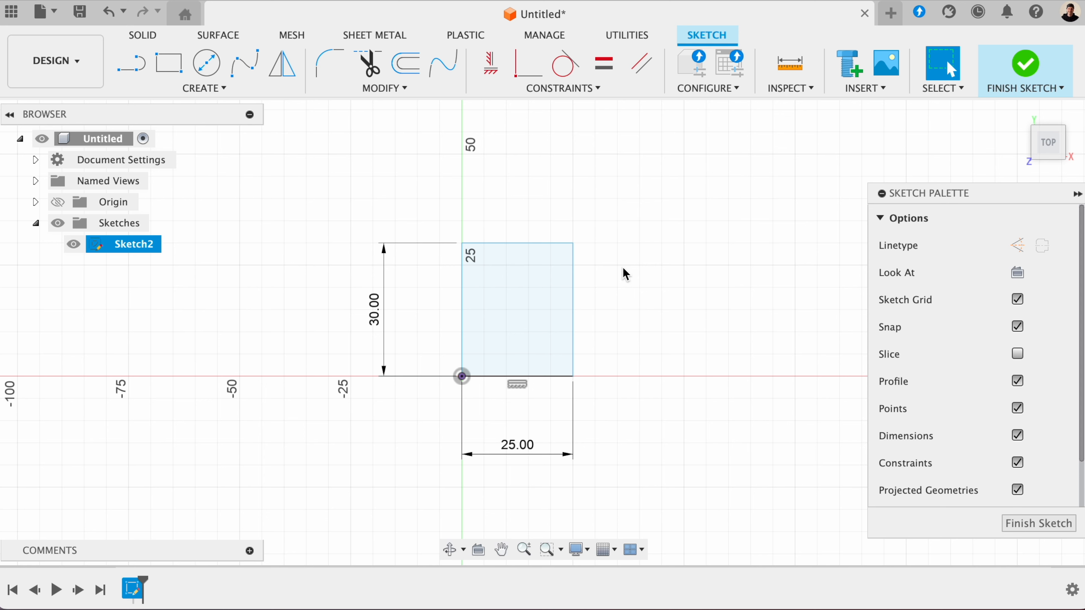
- Move the rectangle's upper-right corner freely to test how the unconstrained outline distorts
mouse_move(572, 244)
mouse_move(573, 247)
mouse_down()
mouse_move(508, 307)
mouse_move(496, 346)
mouse_move(680, 230)
mouse_move(664, 169)
mouse_move(522, 166)
mouse_up()
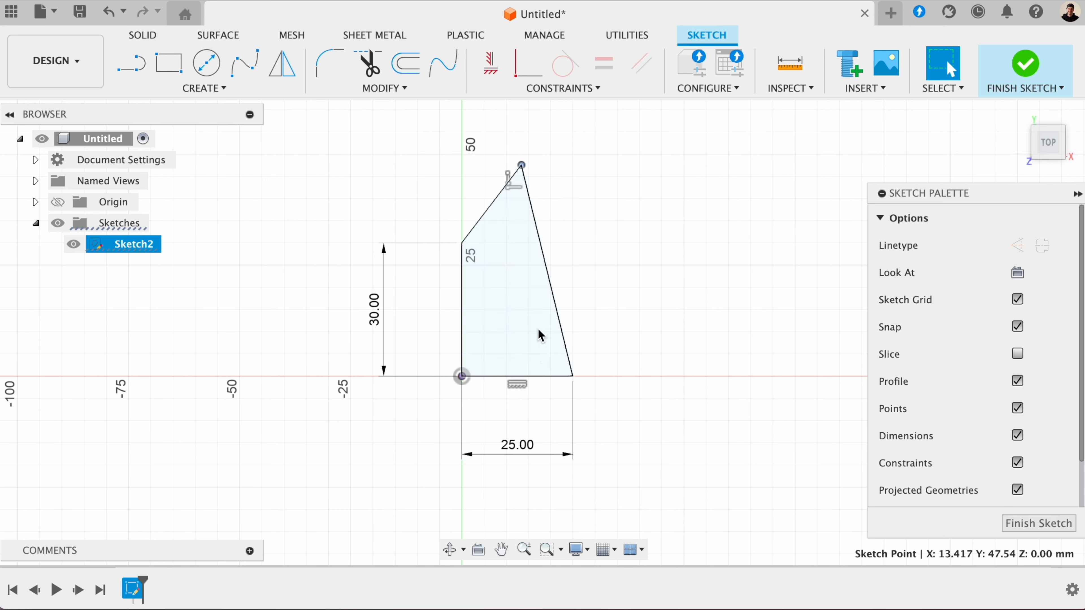
drag(522, 165, 503, 320)
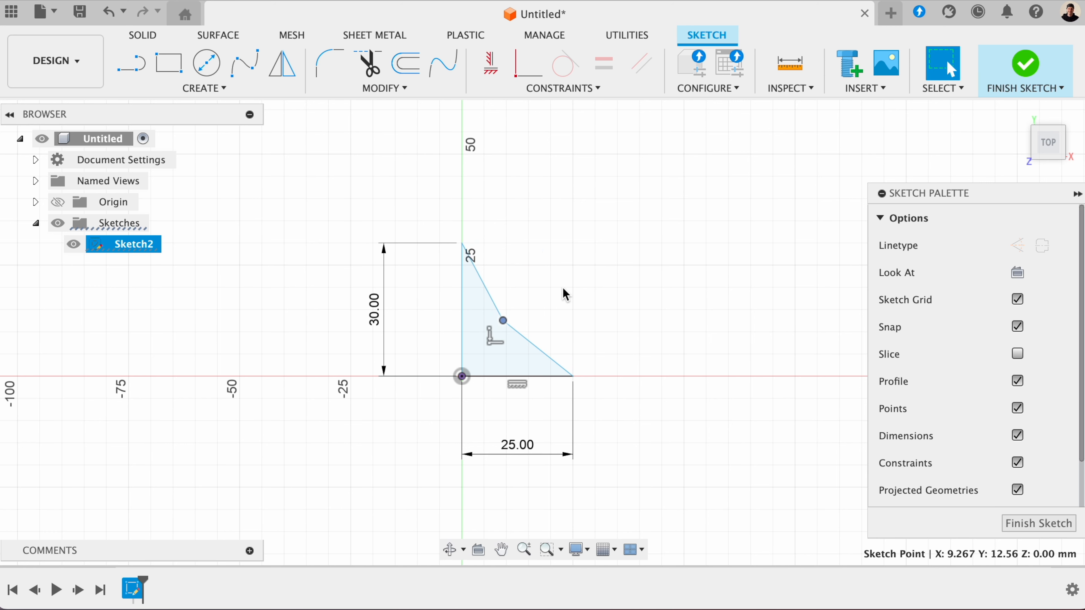
- Undo the corner moves and the constraint deletions on the rectangle
key(super+z)
key(super+z)
key(super+z)
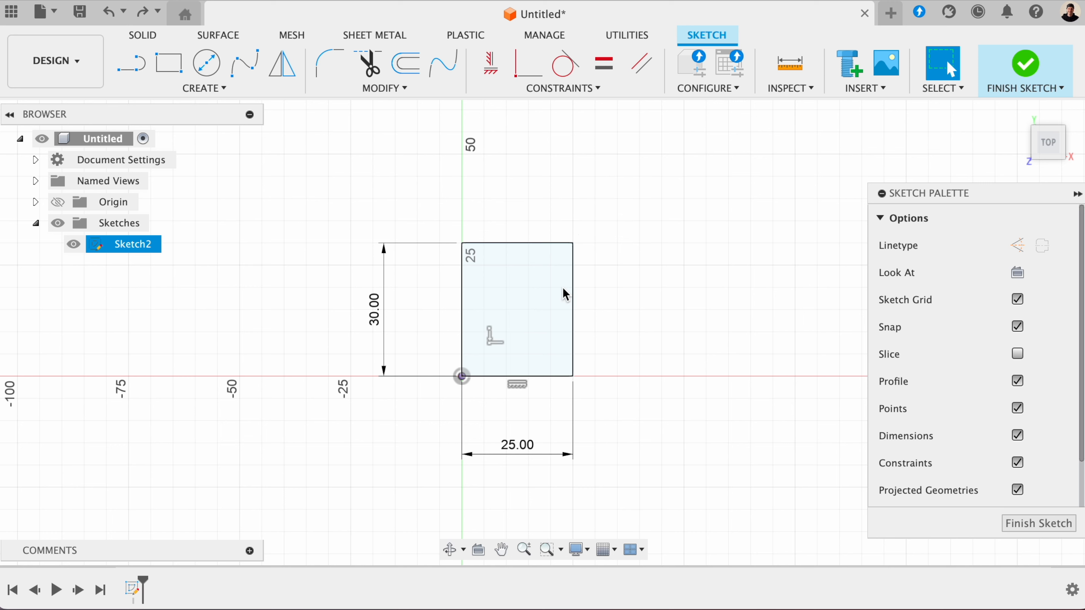
key(super+z)
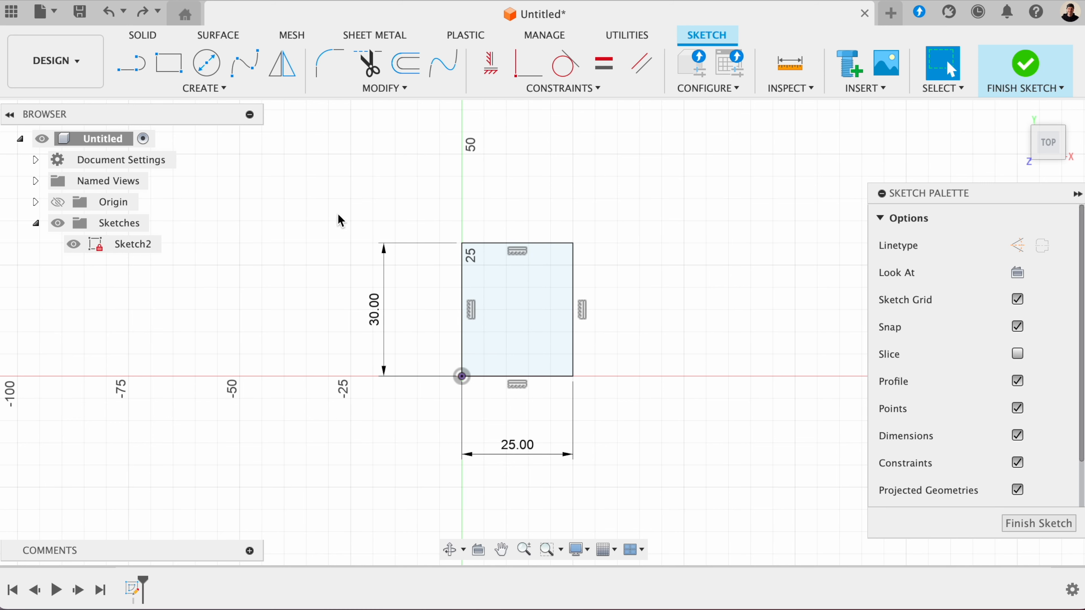
- Delete the rectangle and sketch a 50 mm horizontal line starting at the origin
drag(333, 189, 620, 488)
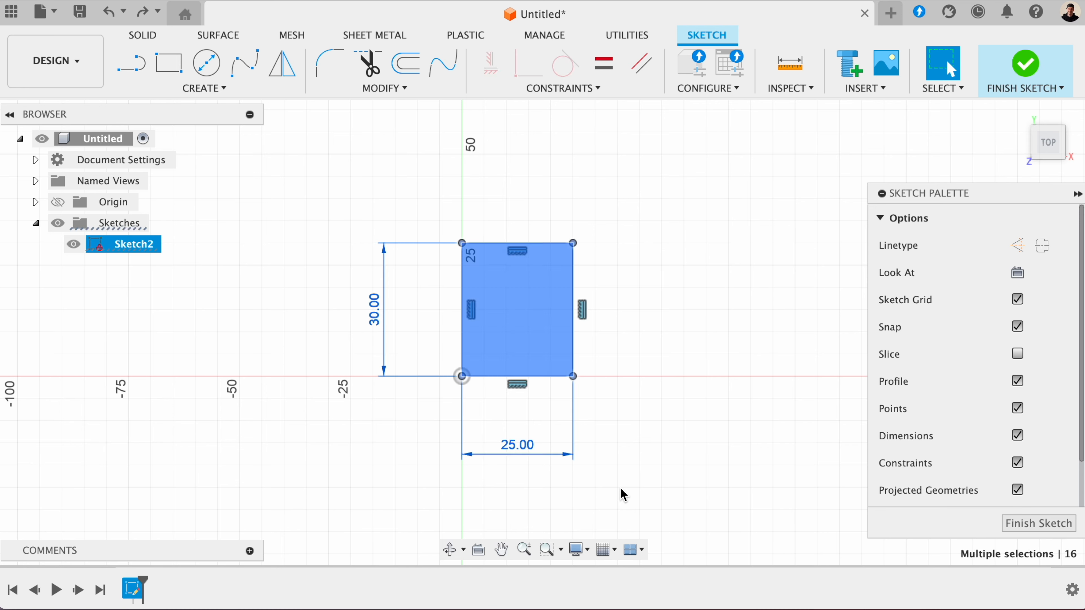
key(Delete)
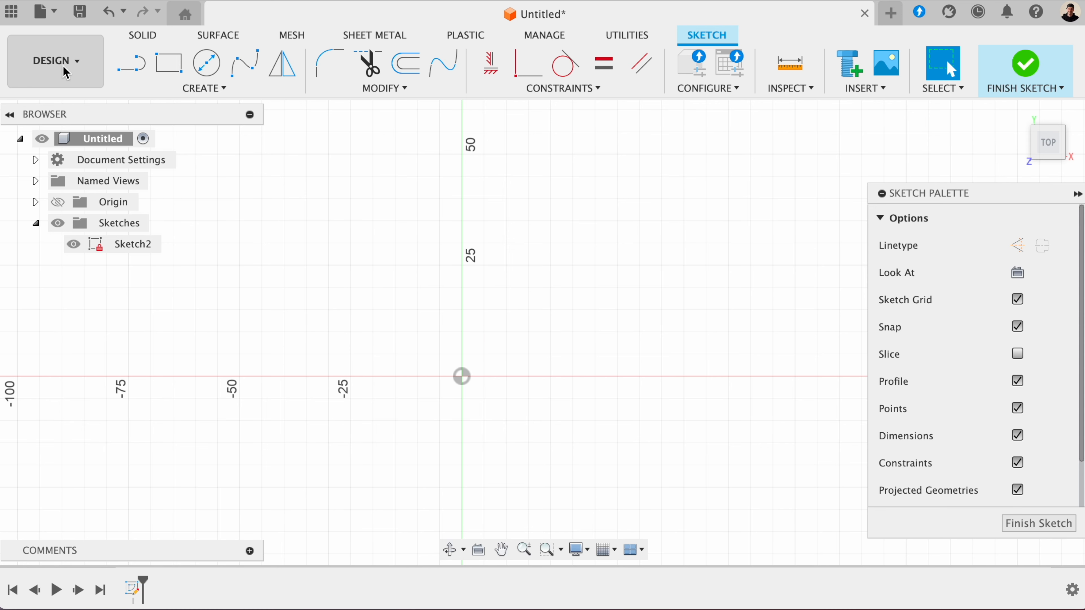
click(125, 70)
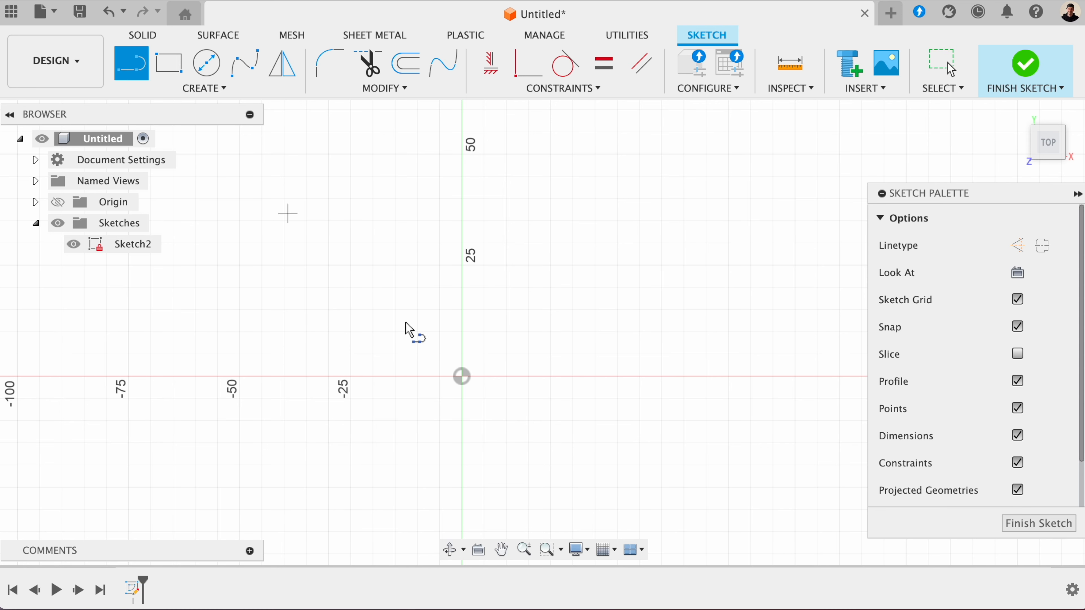
click(462, 377)
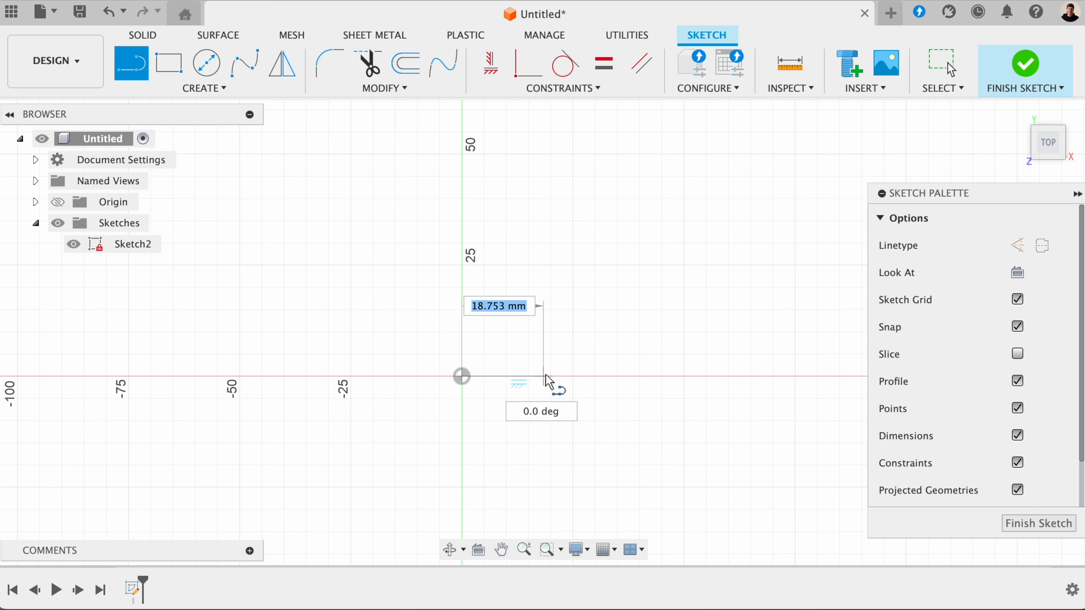
text(50)
key(Return)
key(Escape)
- Sketch a 75 mm line from the origin at 75° to the horizontal line, and move the angle dimension closer to the corner
scroll(654, 344, down, 4)
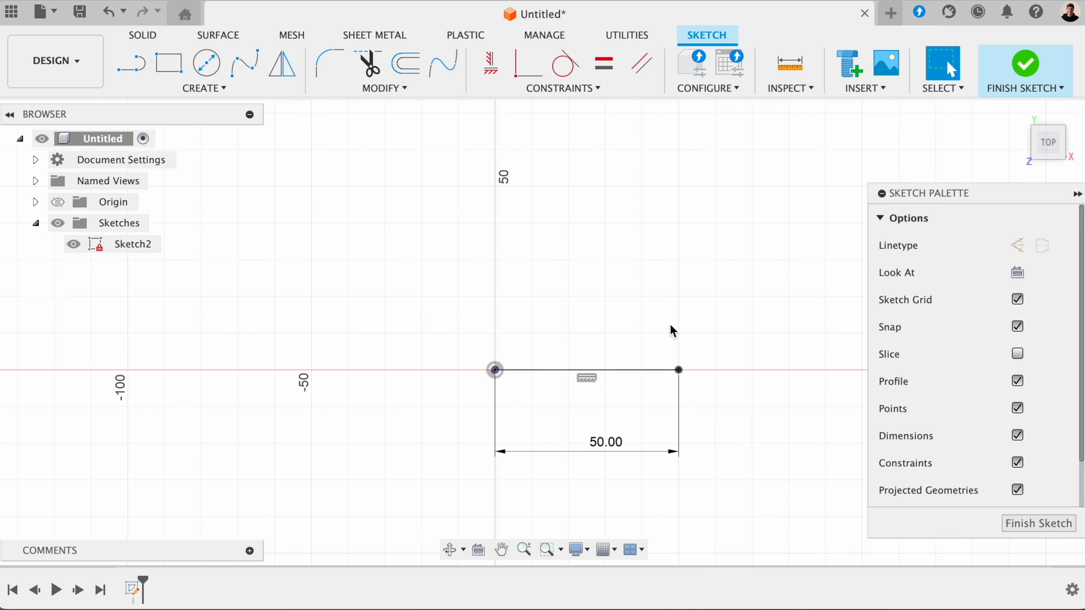
middle_drag(620, 337, 596, 392)
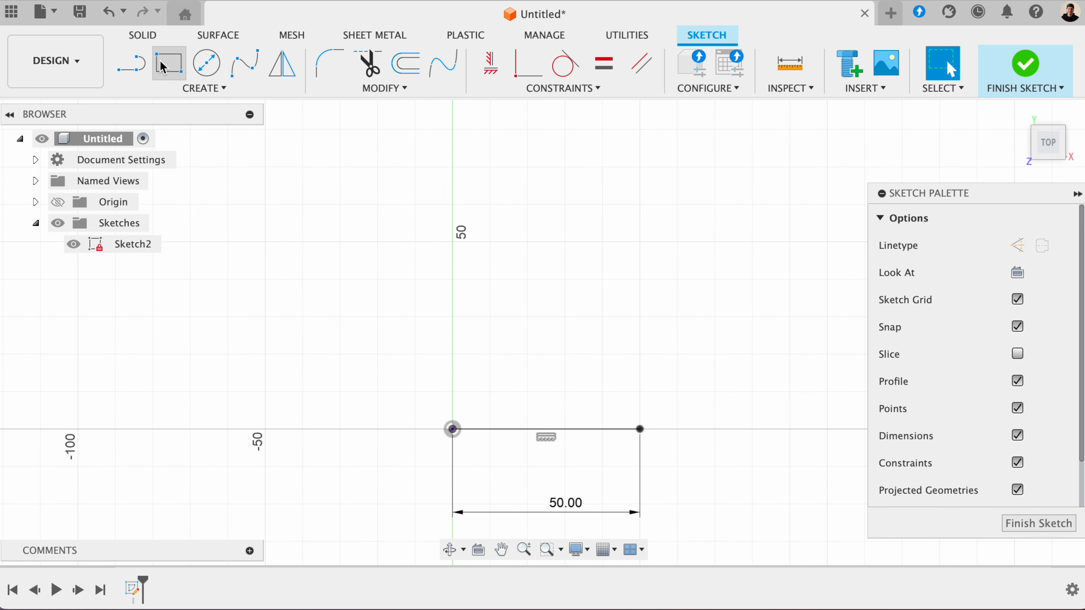
click(131, 64)
click(453, 429)
text(75)
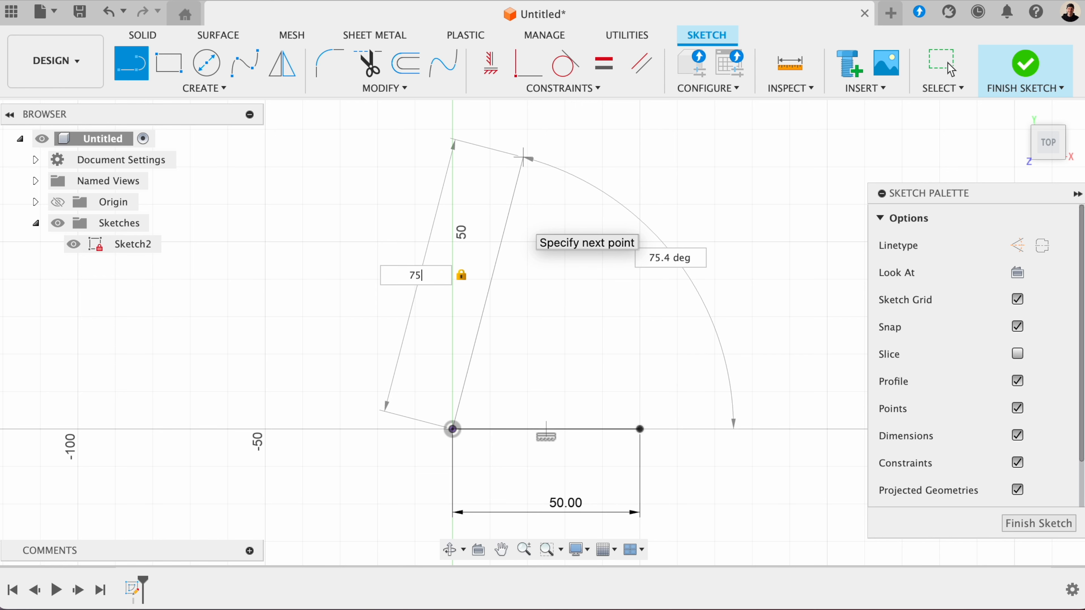
key(Tab)
text(75)
key(Return)
key(Escape)
mouse_move(634, 291)
middle_down()
mouse_move(576, 274)
mouse_move(501, 281)
middle_up()
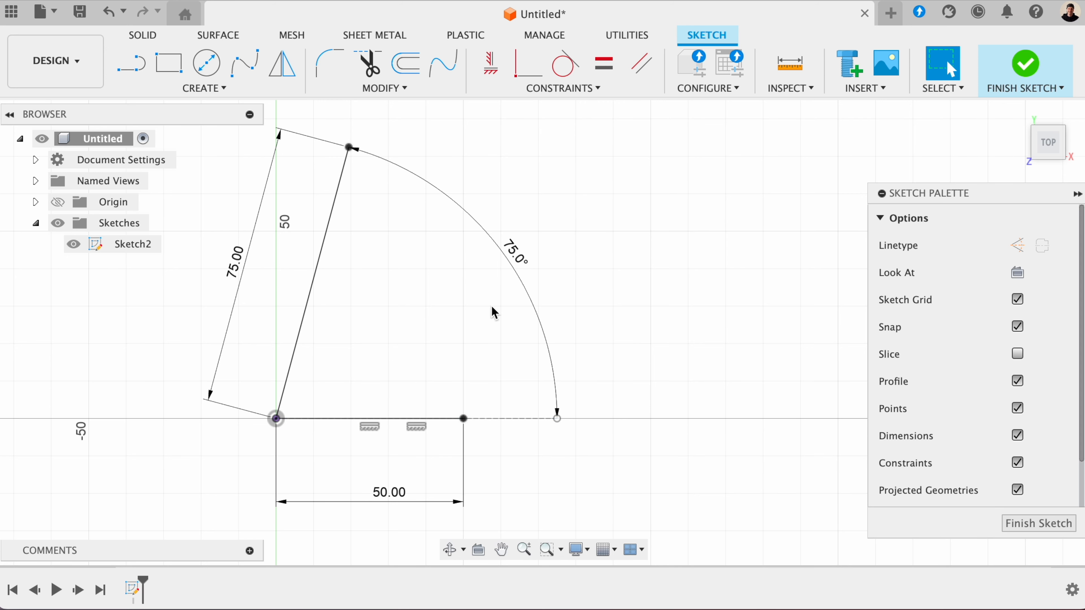
drag(511, 327, 316, 372)
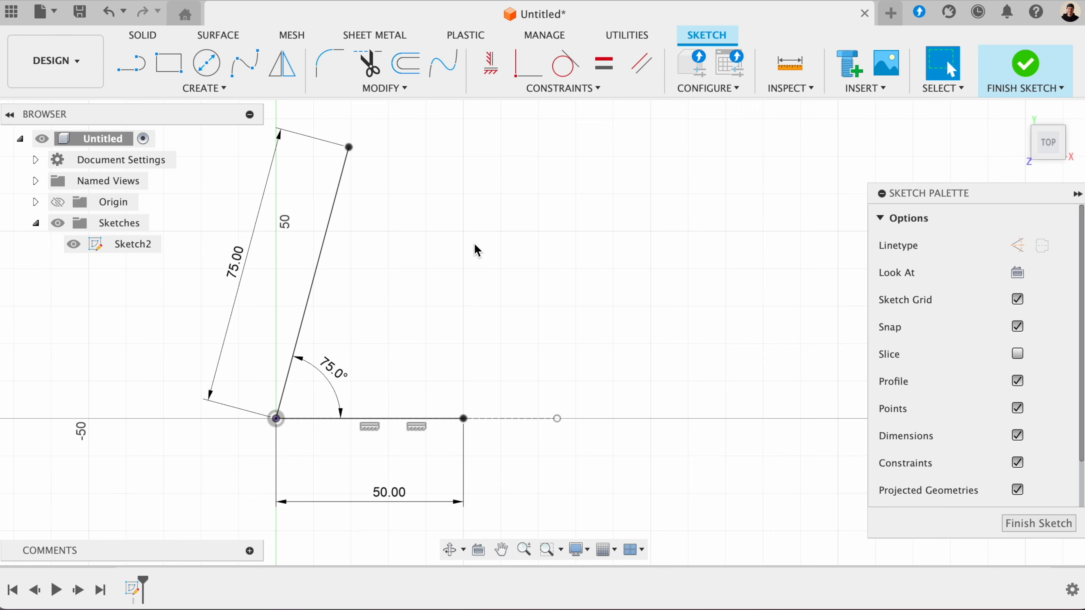
- Sketch a 50 mm horizontal line running right from the slanted line's upper end
middle_drag(475, 245, 488, 278)
click(131, 65)
click(362, 179)
text(50)
key(Return)
key(Escape)
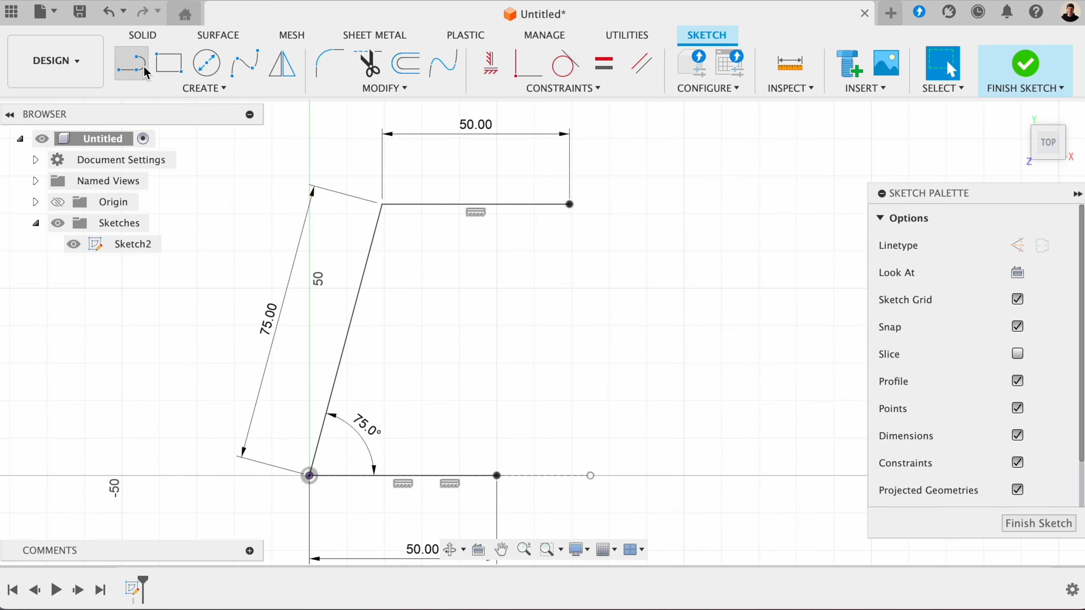
- Close the parallelogram with a line joining the right ends of the upper and lower edges
click(132, 65)
click(569, 204)
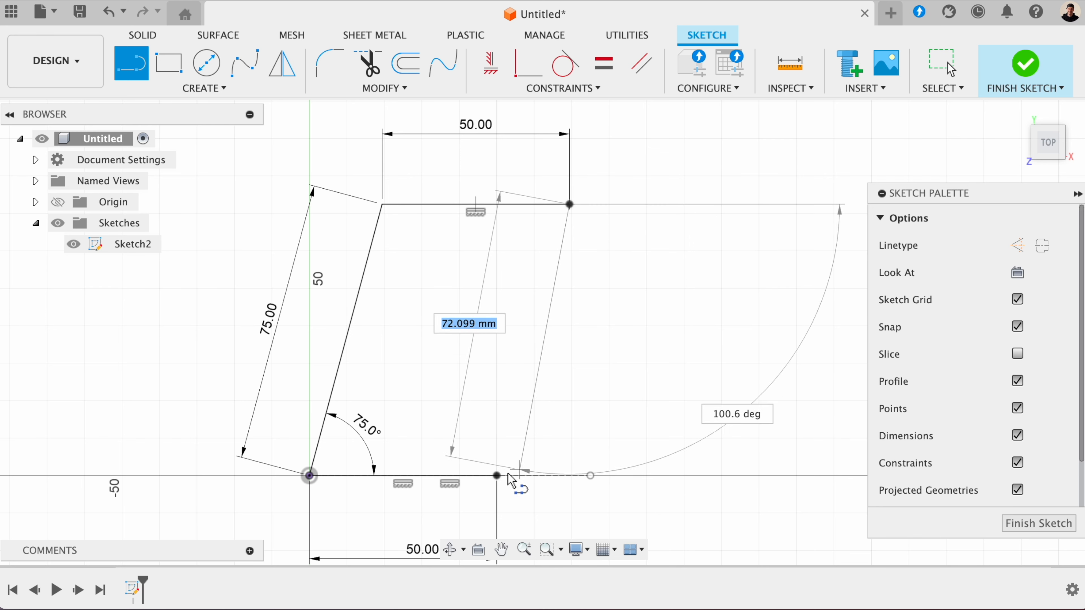
click(497, 475)
key(Escape)
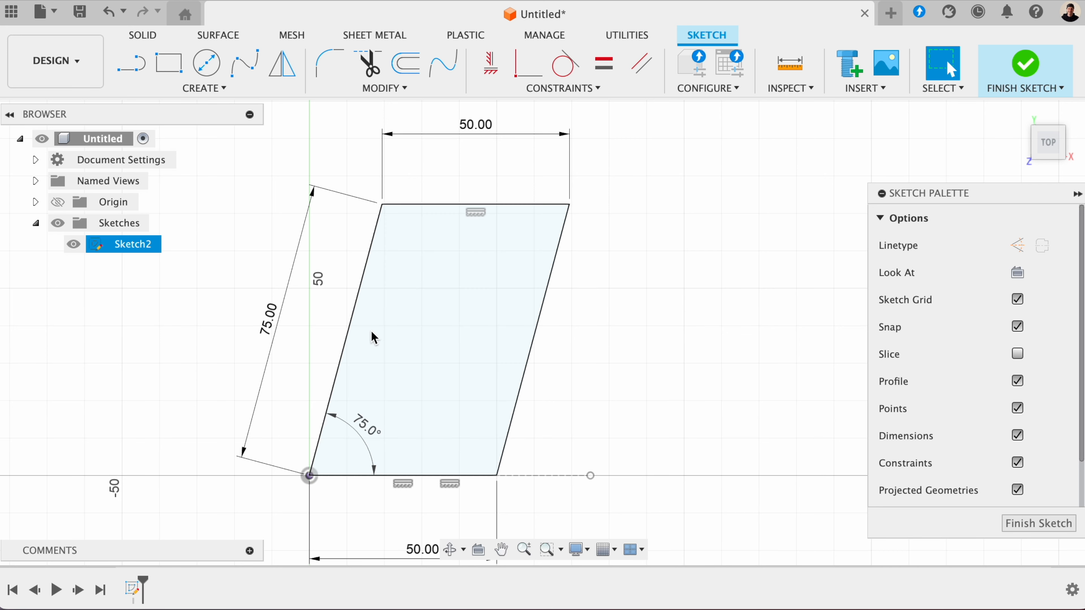
- Replace the upper edge's length dimension with a Parallel constraint between the parallelogram's two slanted sides
click(483, 133)
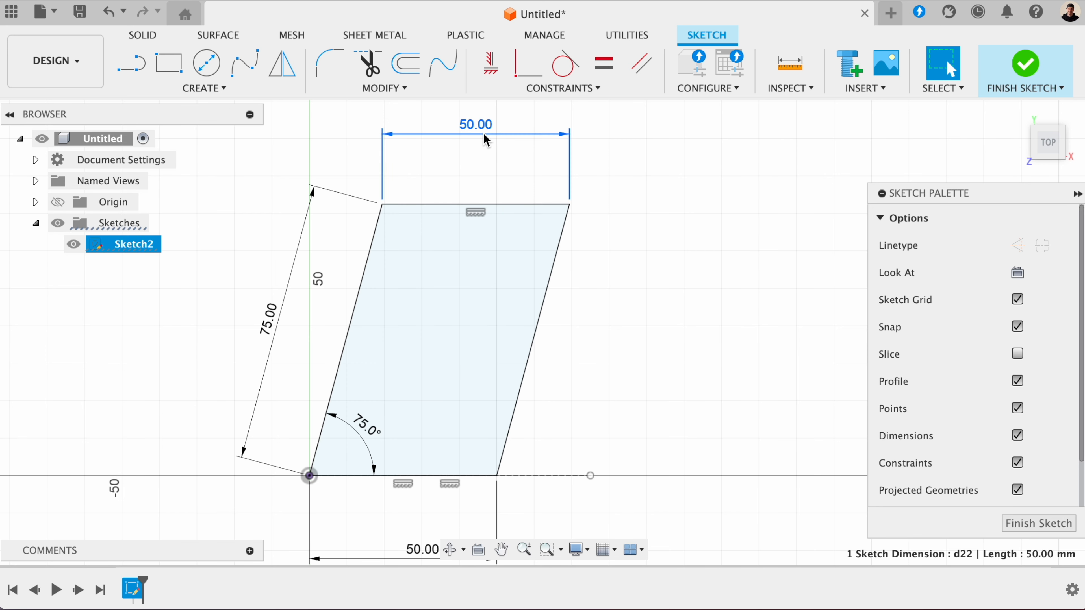
key(Delete)
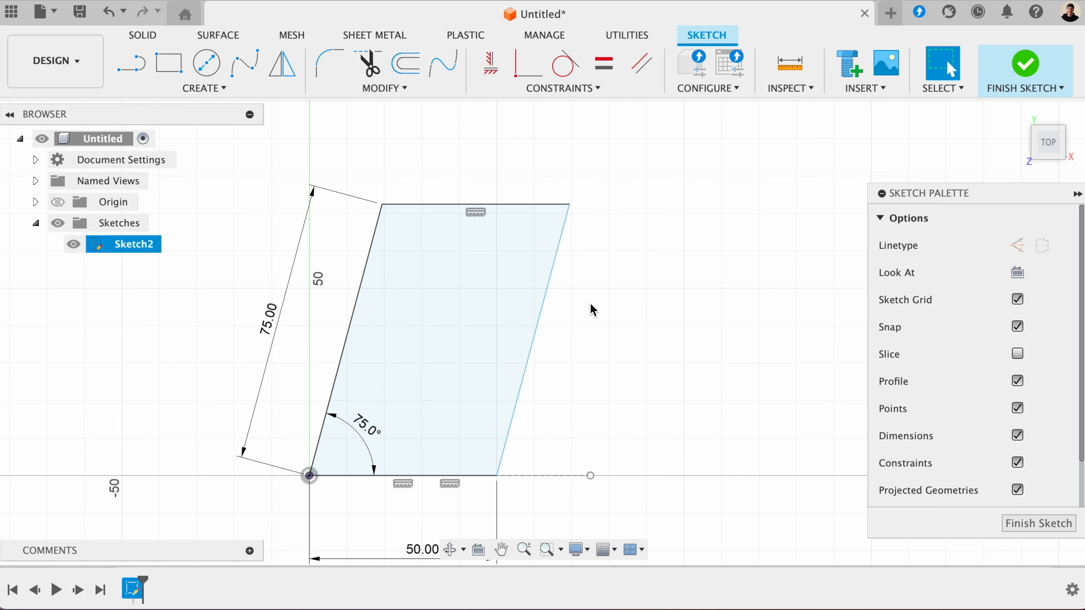
click(579, 90)
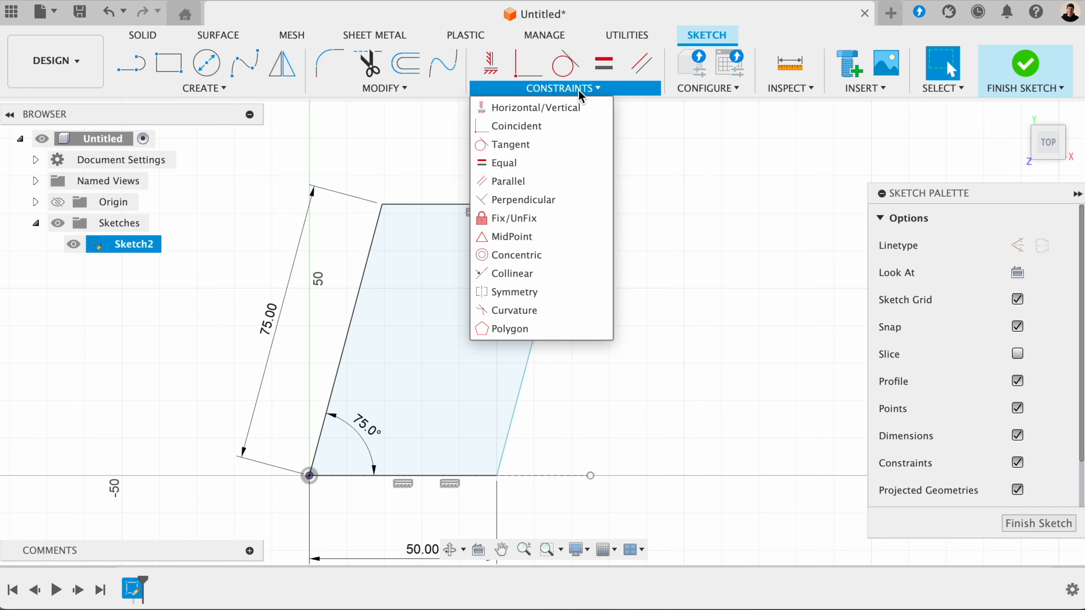
click(516, 184)
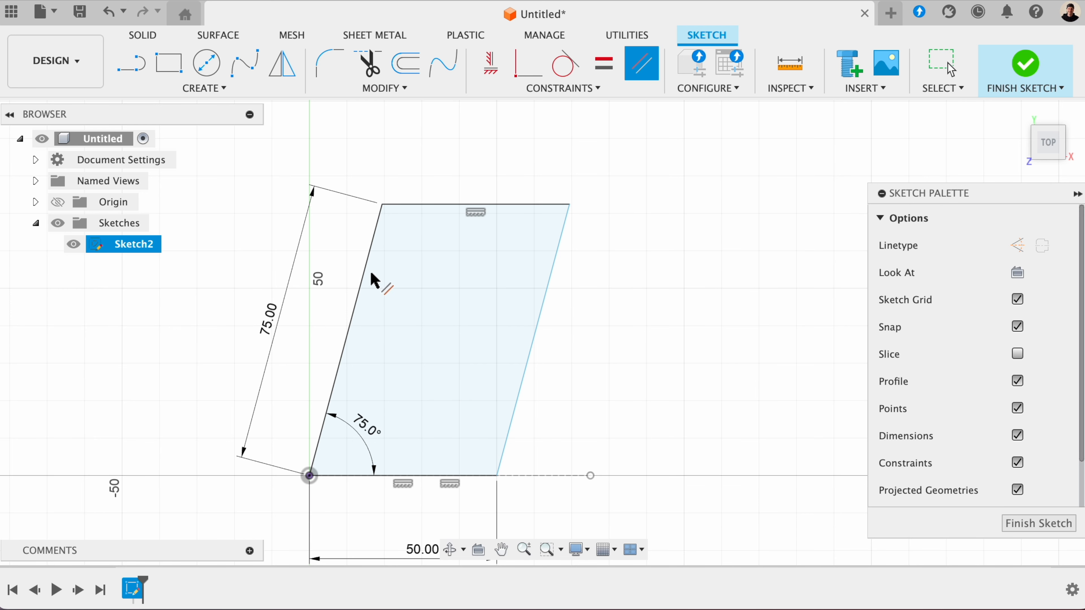
click(367, 287)
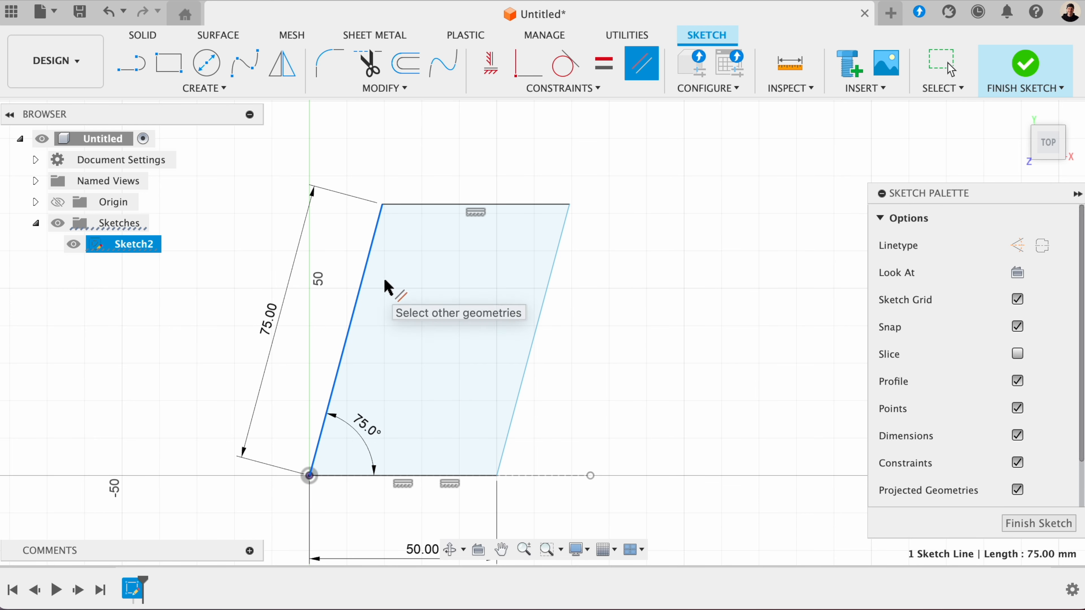
click(537, 308)
key(Escape)
- Set the angle between the lower edge and the left slanted side to 50°
double_click(321, 413)
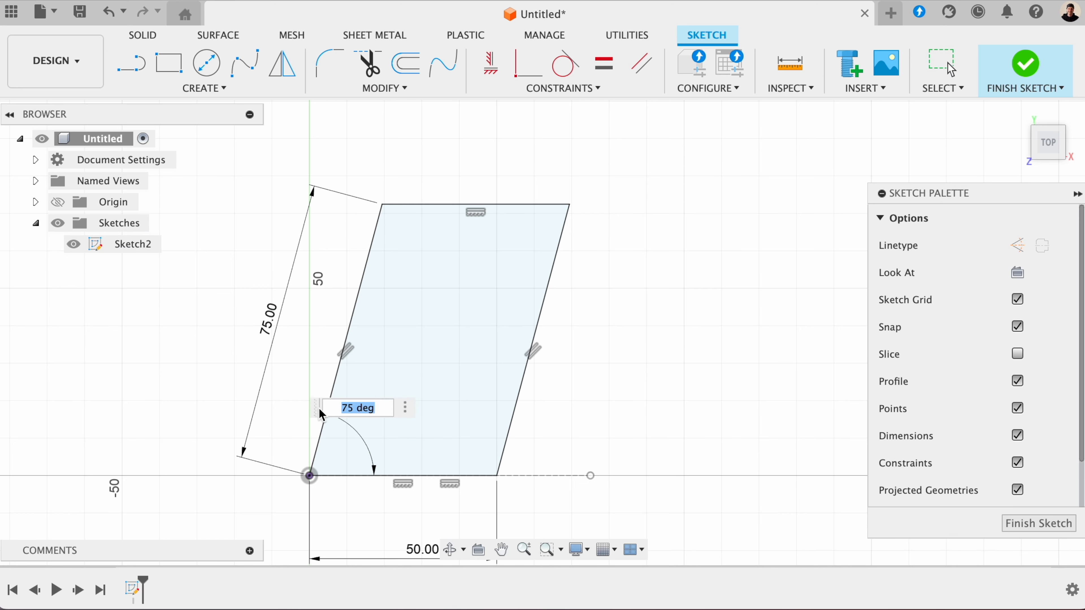
text(50)
key(Return)
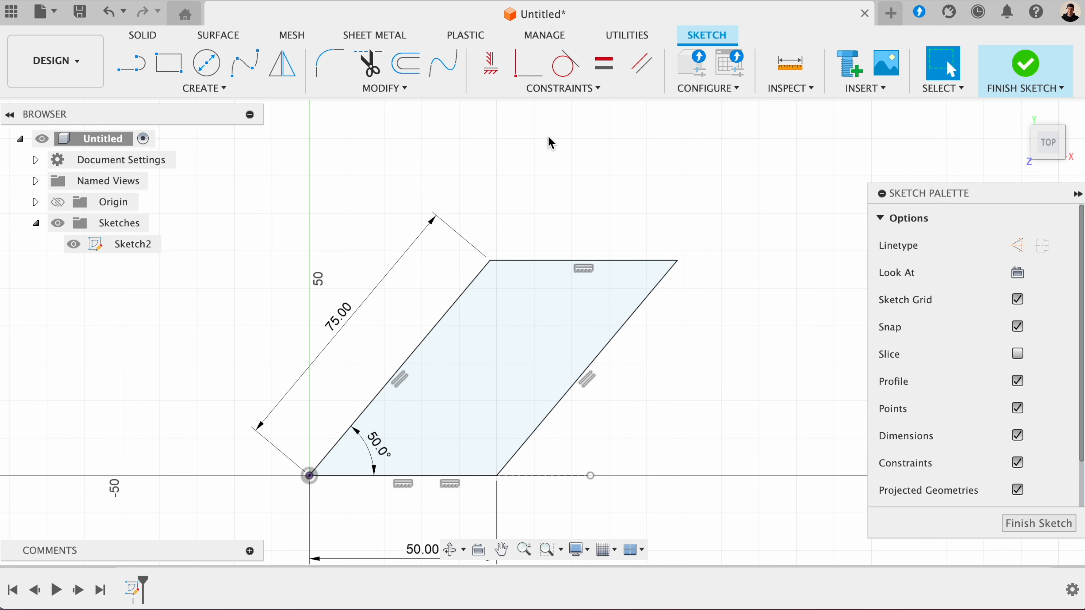
click(519, 450)
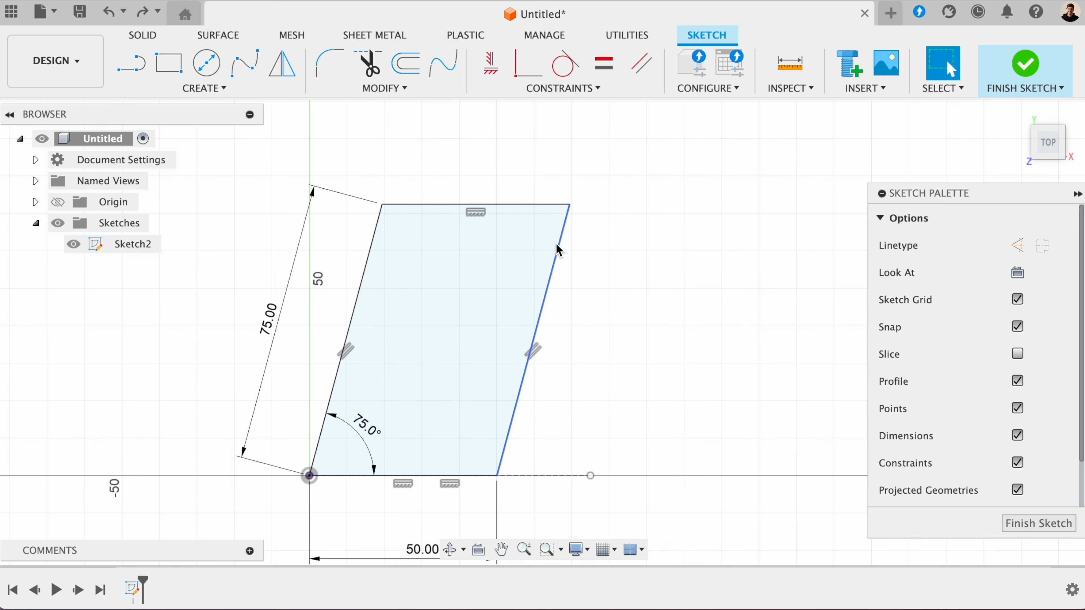
- Delete the Parallel constraint and dimension the angle between the lower edge and right slanted side at 105°
click(537, 355)
key(Delete)
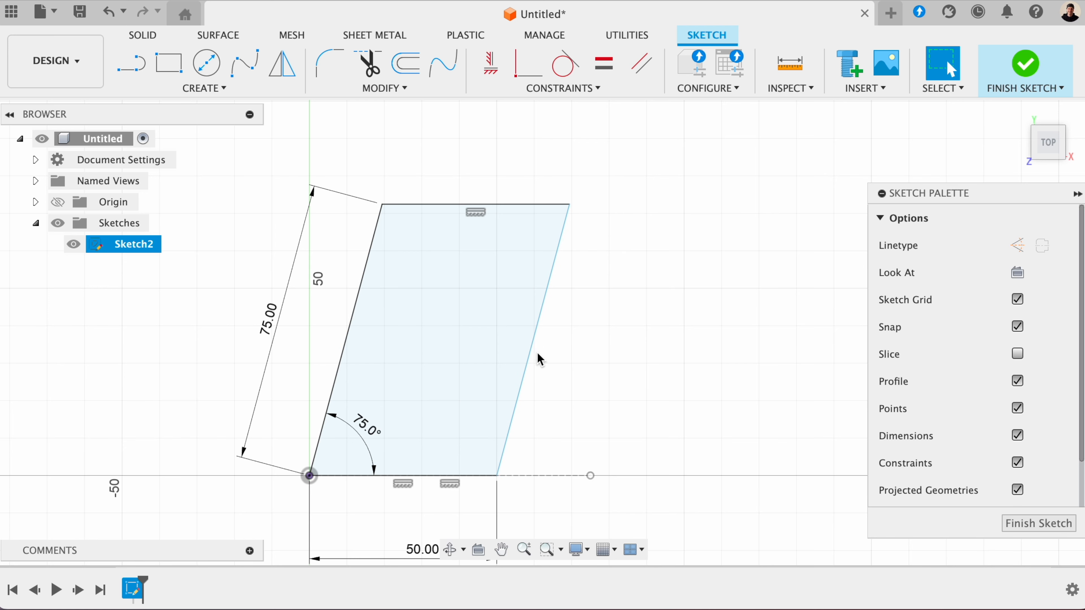
click(241, 93)
click(200, 387)
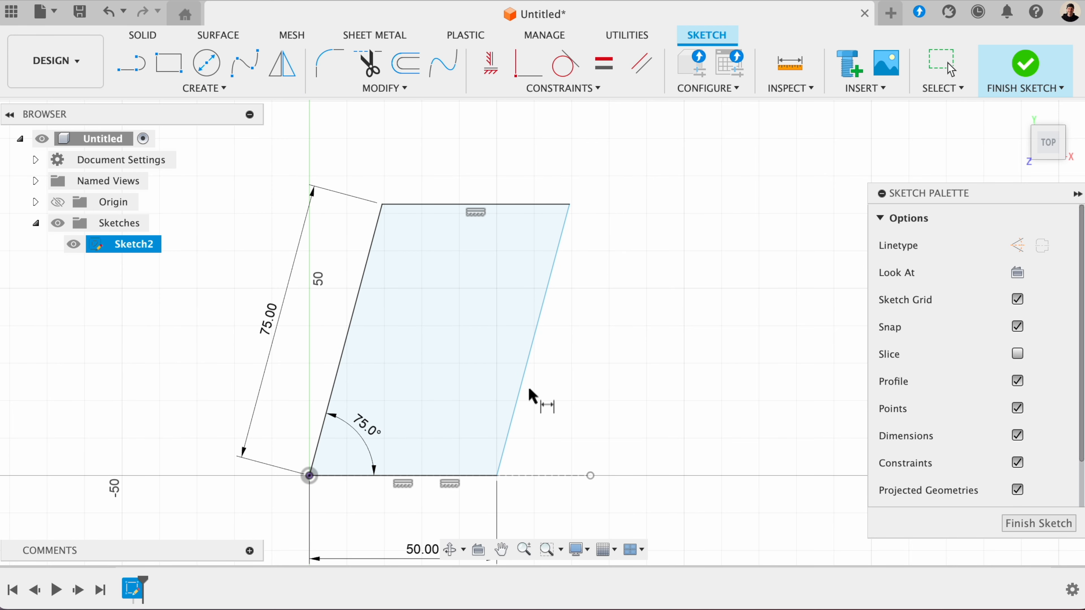
click(515, 406)
click(477, 475)
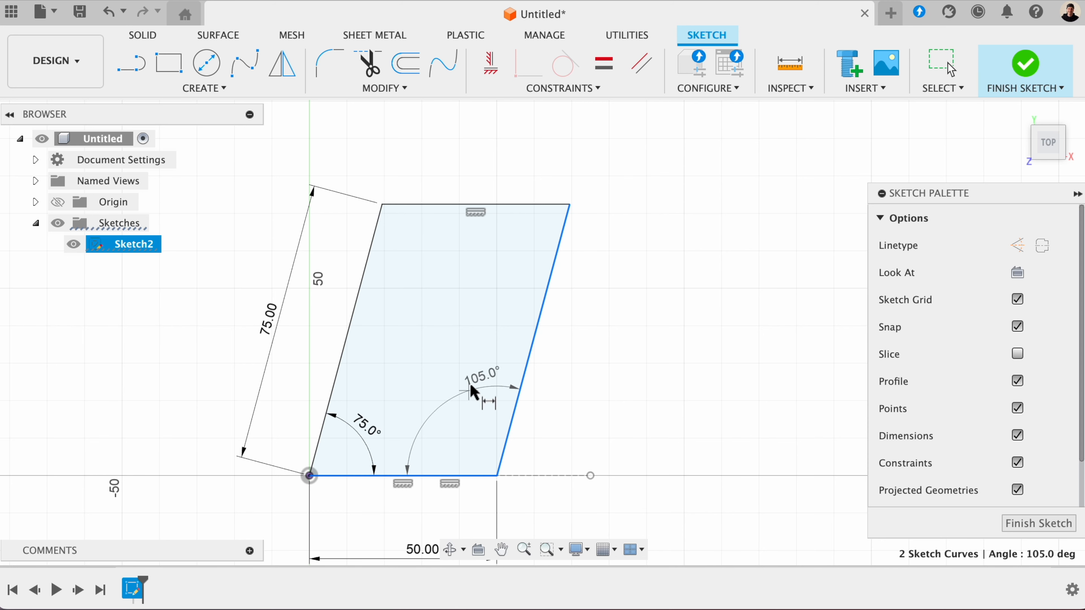
click(458, 434)
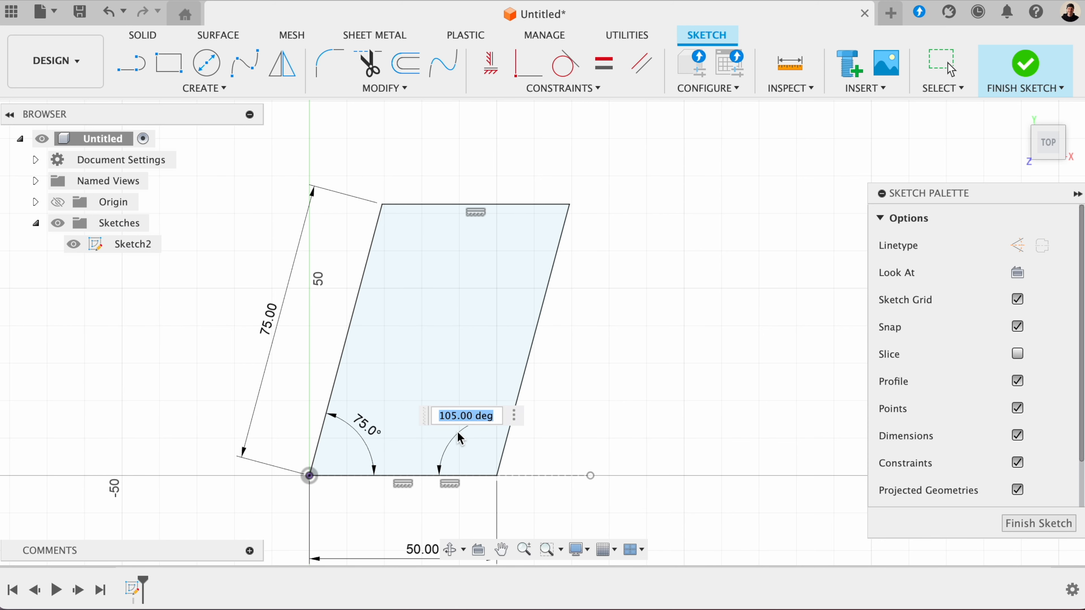
key(Return)
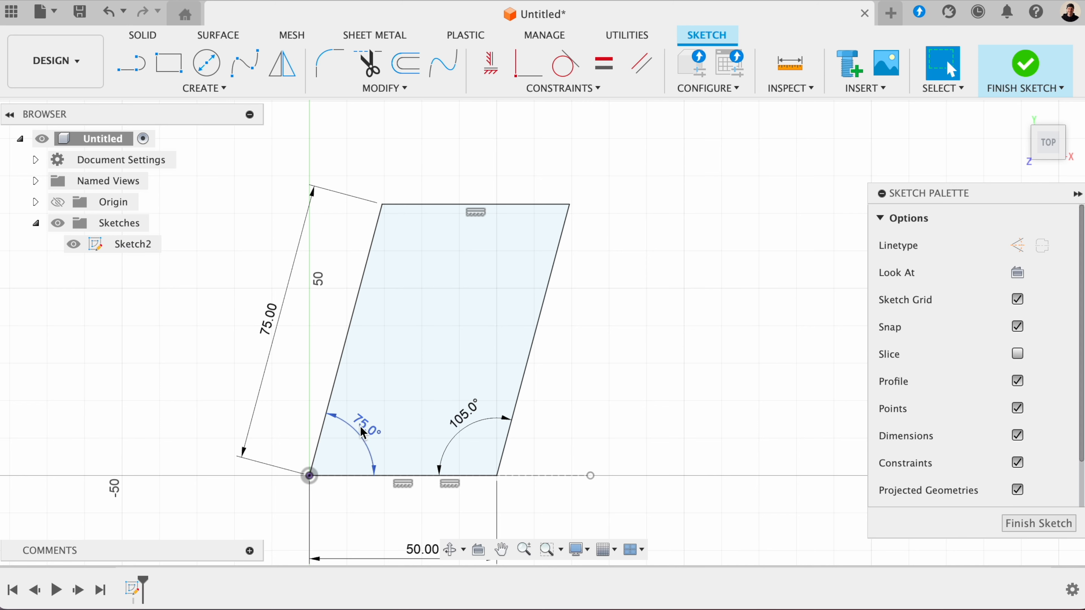
- Change the left slanted side's angle to 50° while the right side keeps its own angle dimension
double_click(369, 431)
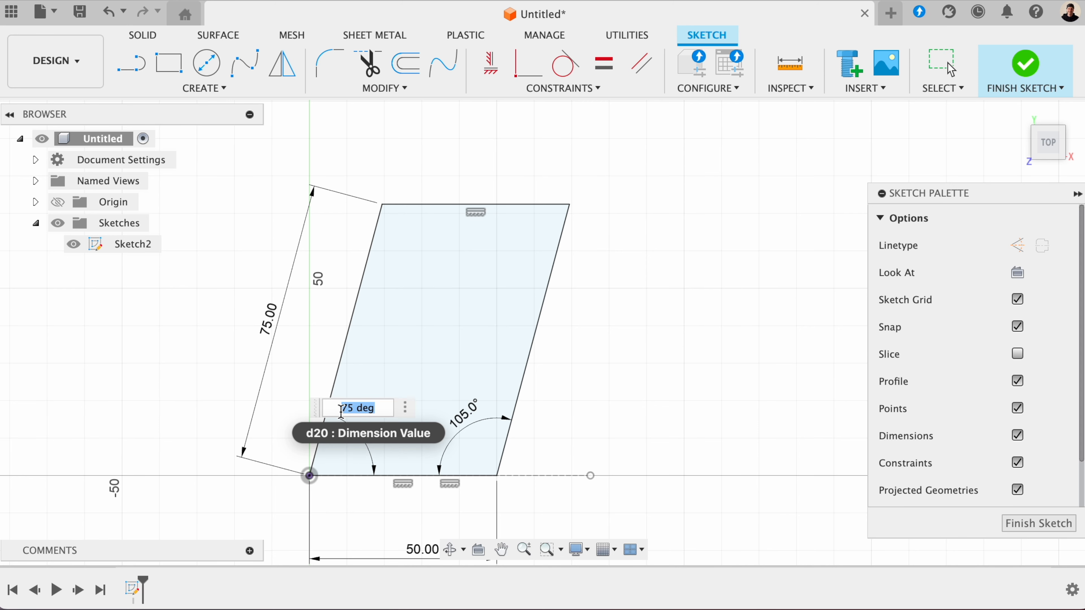
key(BackSpace)
text(50)
key(Return)
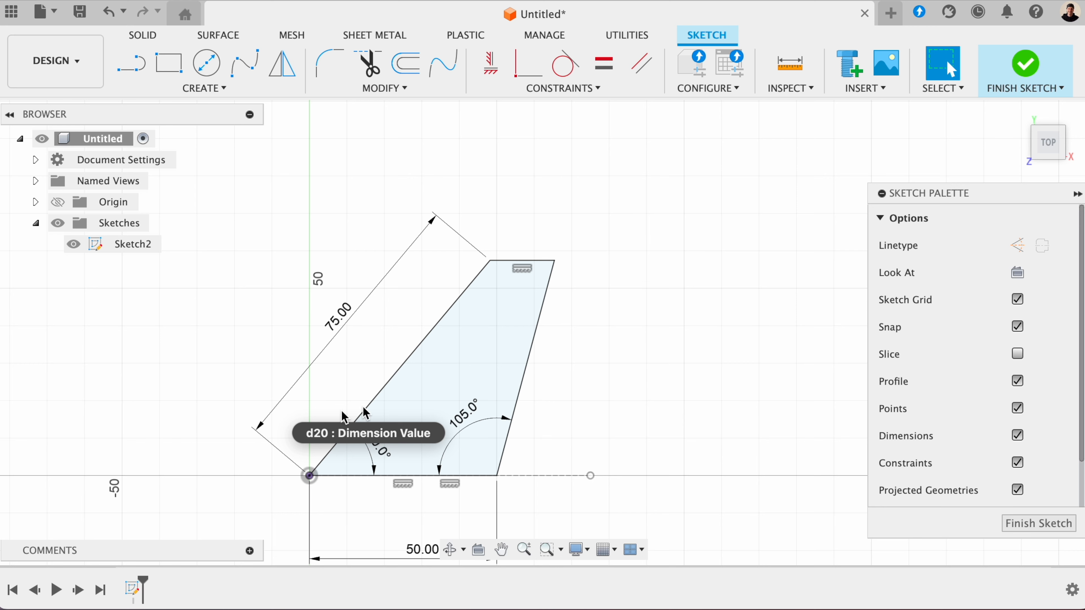
click(416, 347)
click(604, 413)
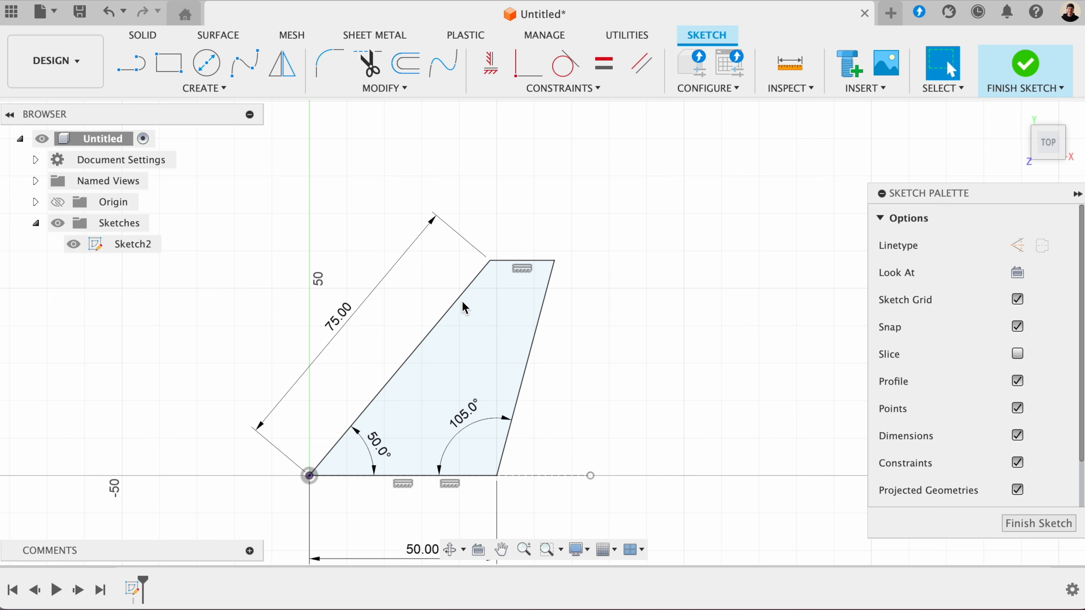
- Undo the last angle change, the added right-side angle dimension and the deletion of the Parallel constraint
key(super+z)
key(super+z)
key(super+z)
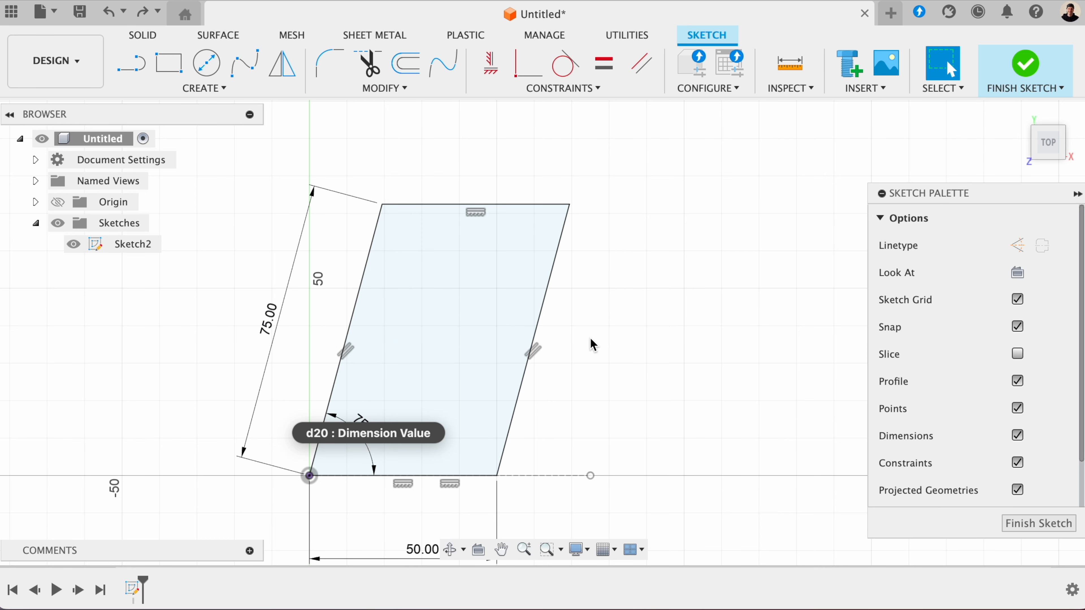
- Add a driven length dimension to the parallelogram's upper edge and move it closer to the edge
click(249, 91)
click(174, 386)
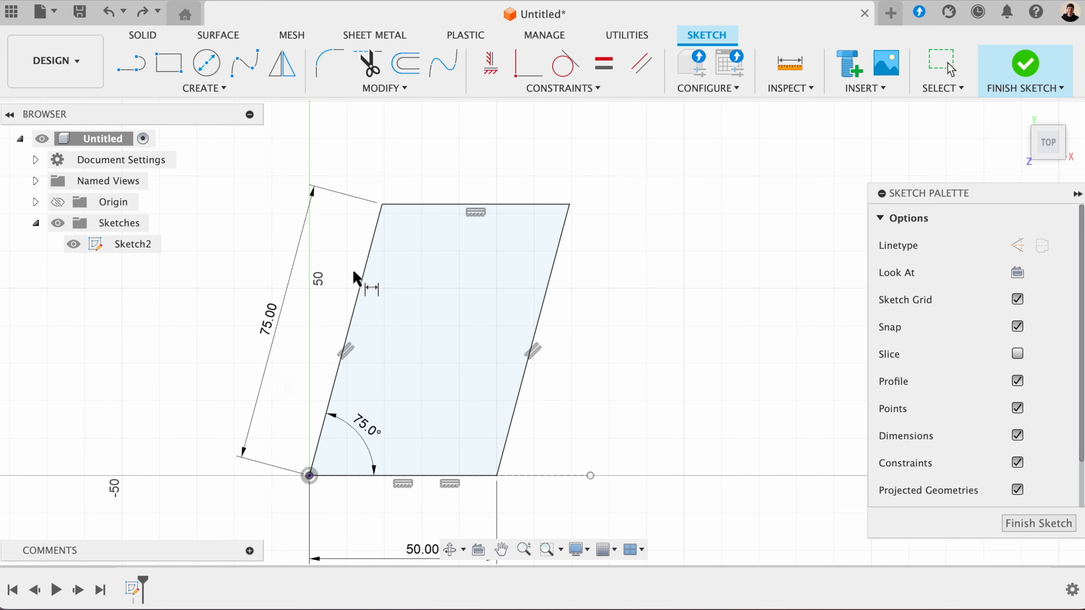
click(378, 221)
click(568, 223)
click(464, 147)
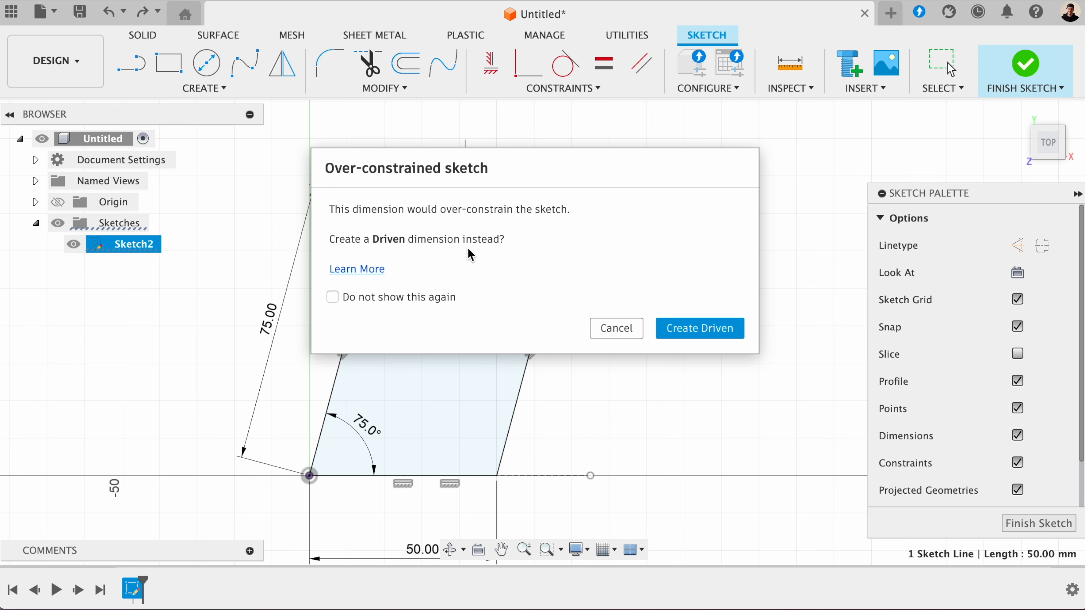
click(672, 330)
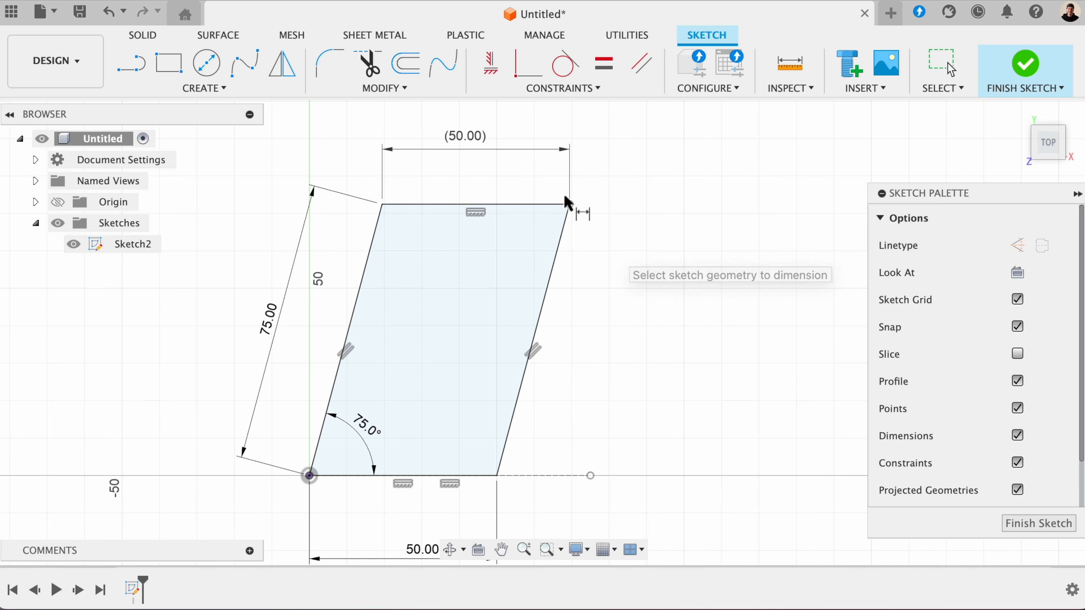
key(Escape)
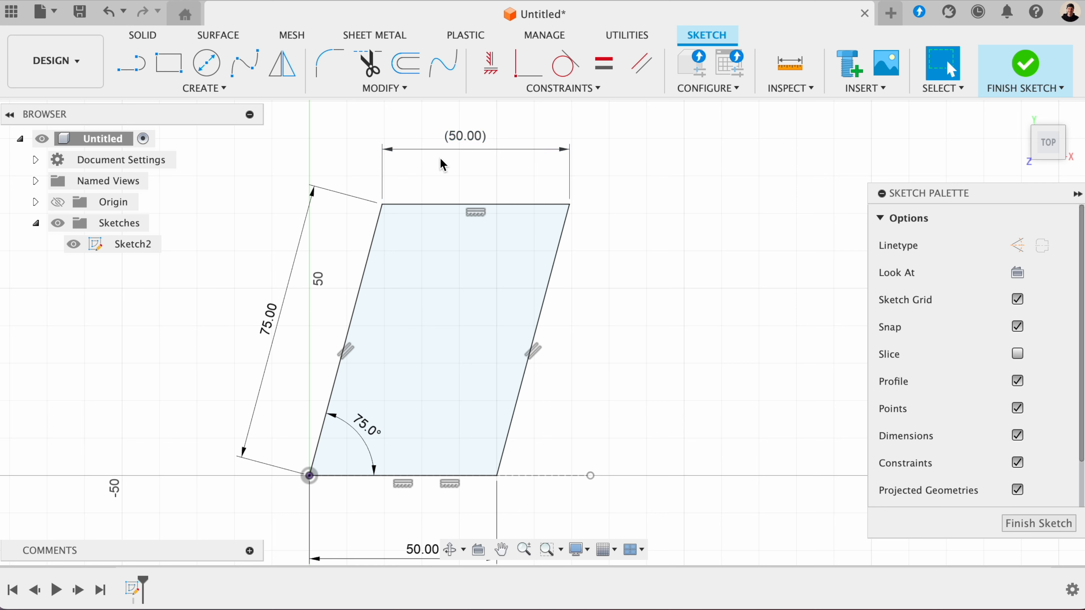
drag(393, 148, 405, 164)
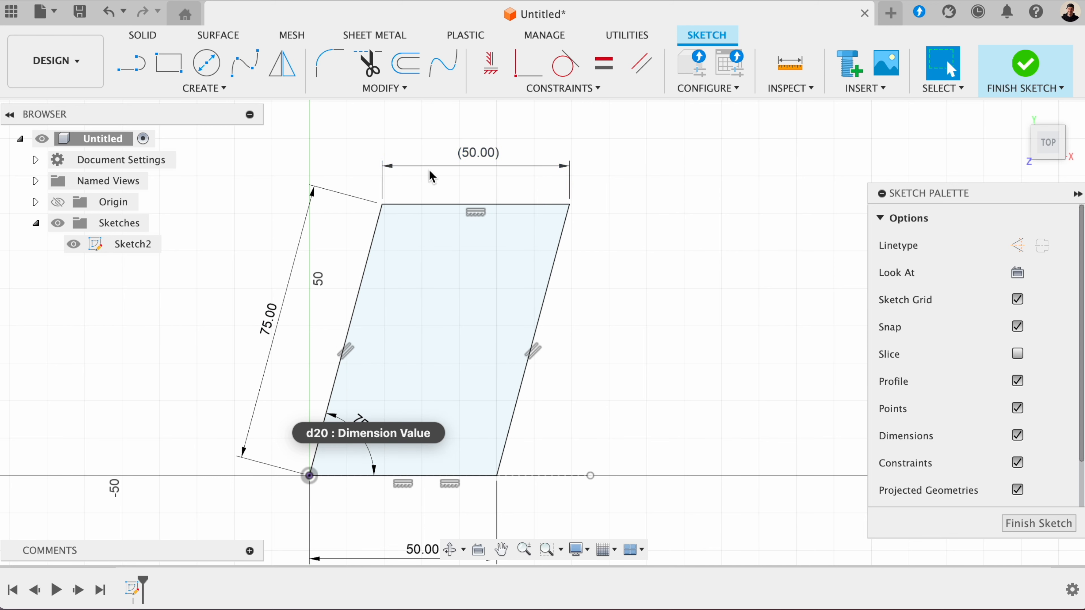
click(481, 158)
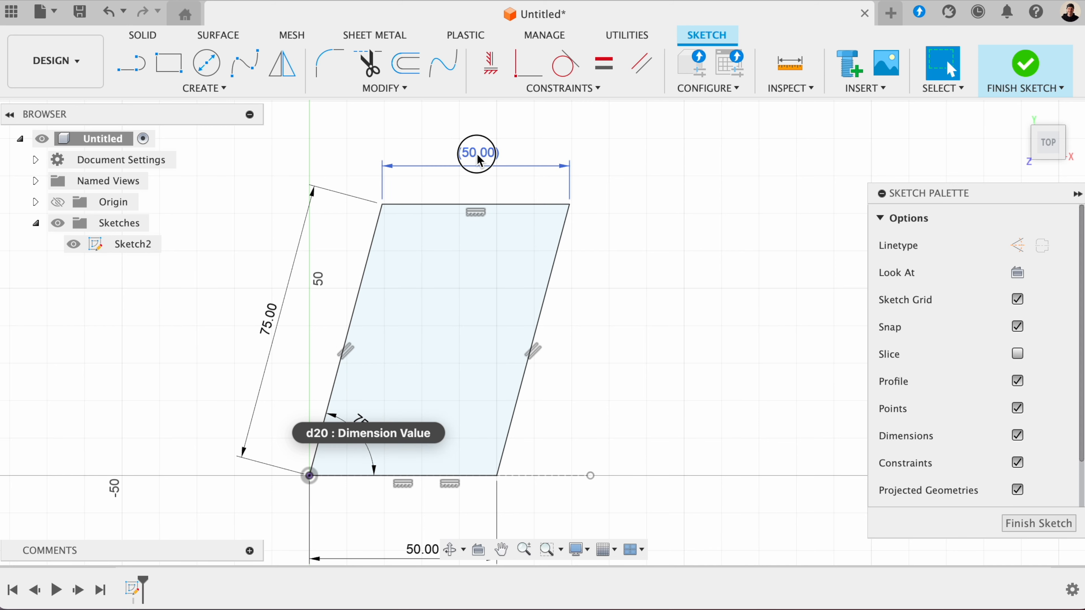
click(509, 171)
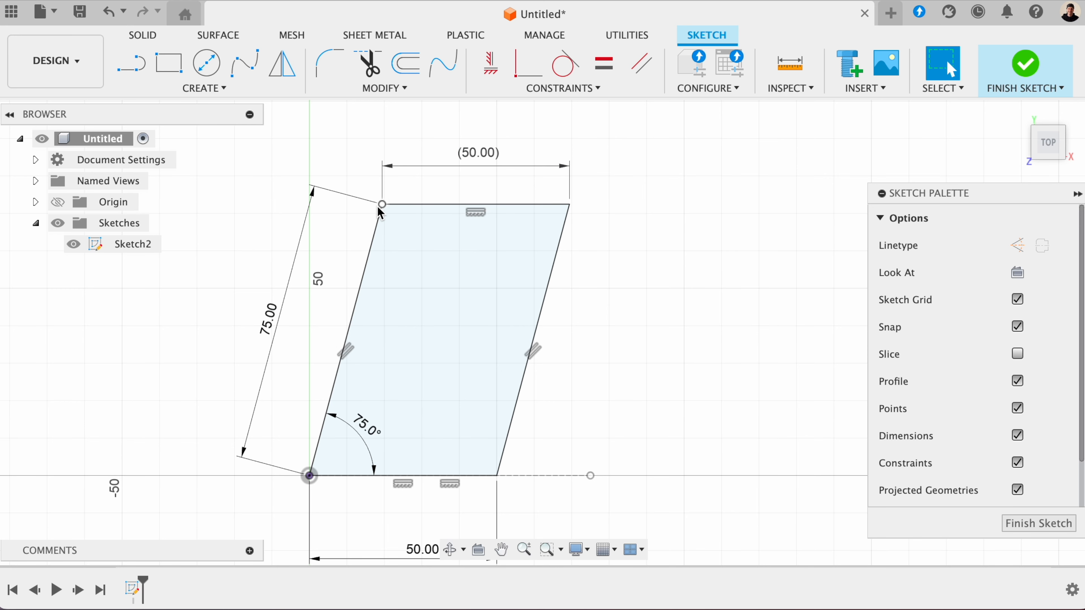
- Try to toggle the upper edge's driven dimension to driving, and delete that dimension
click(483, 151)
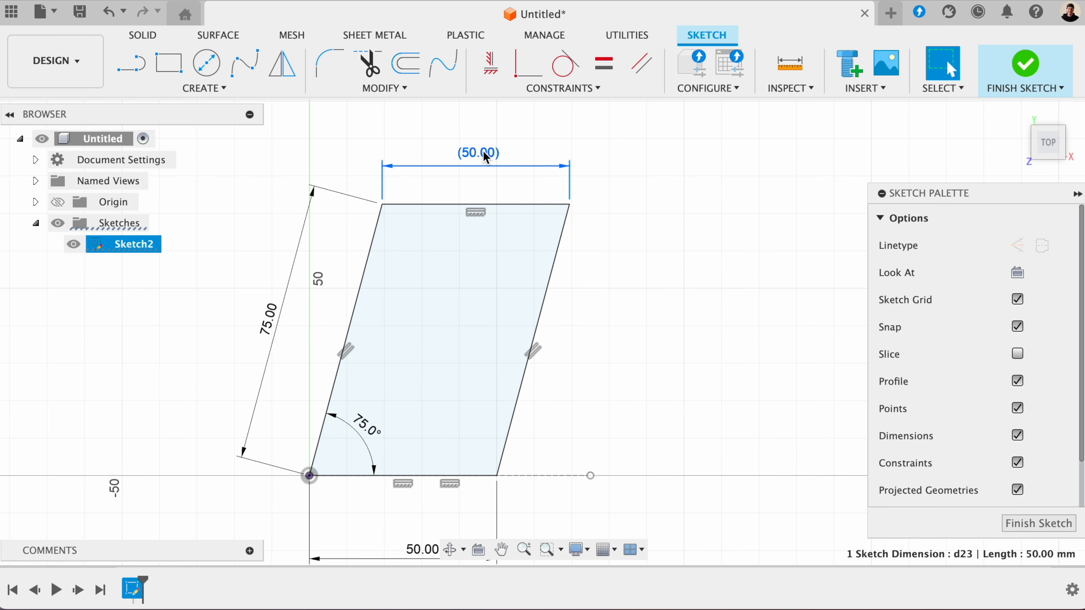
right_click(483, 151)
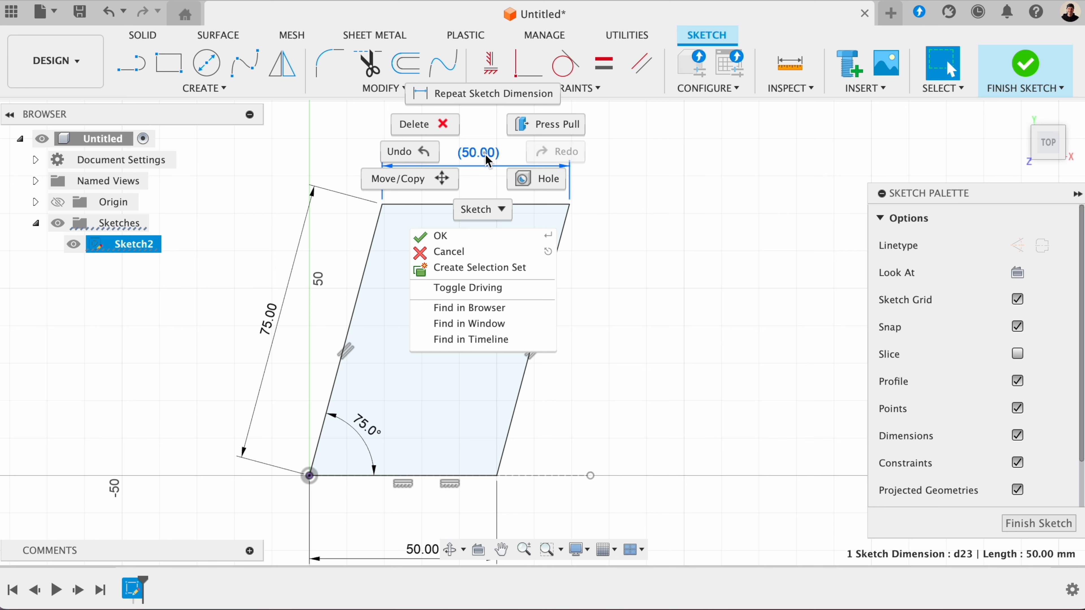
click(474, 286)
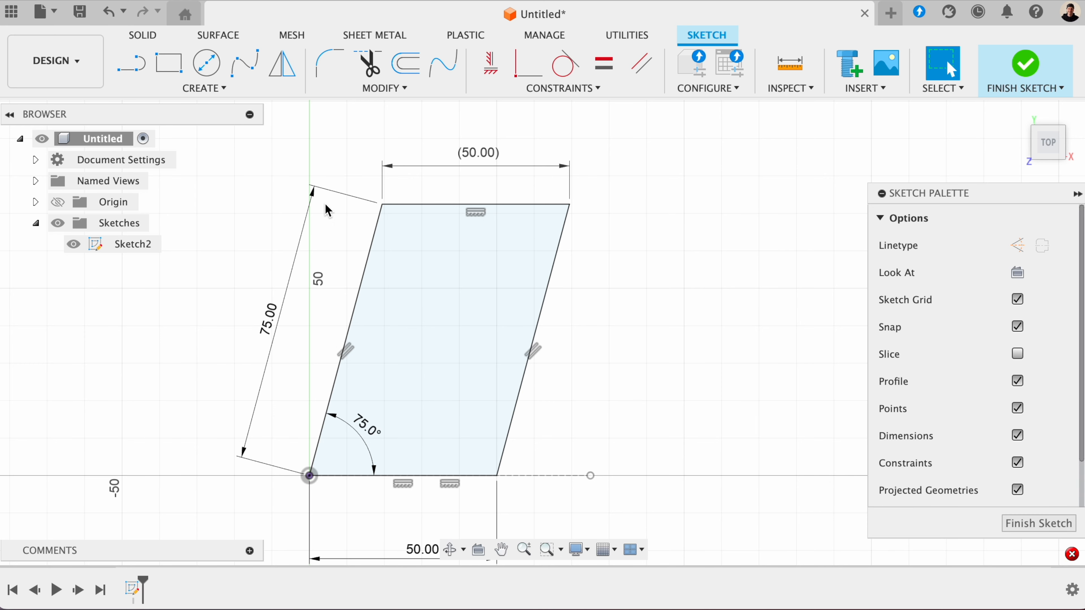
right_click(478, 157)
click(478, 164)
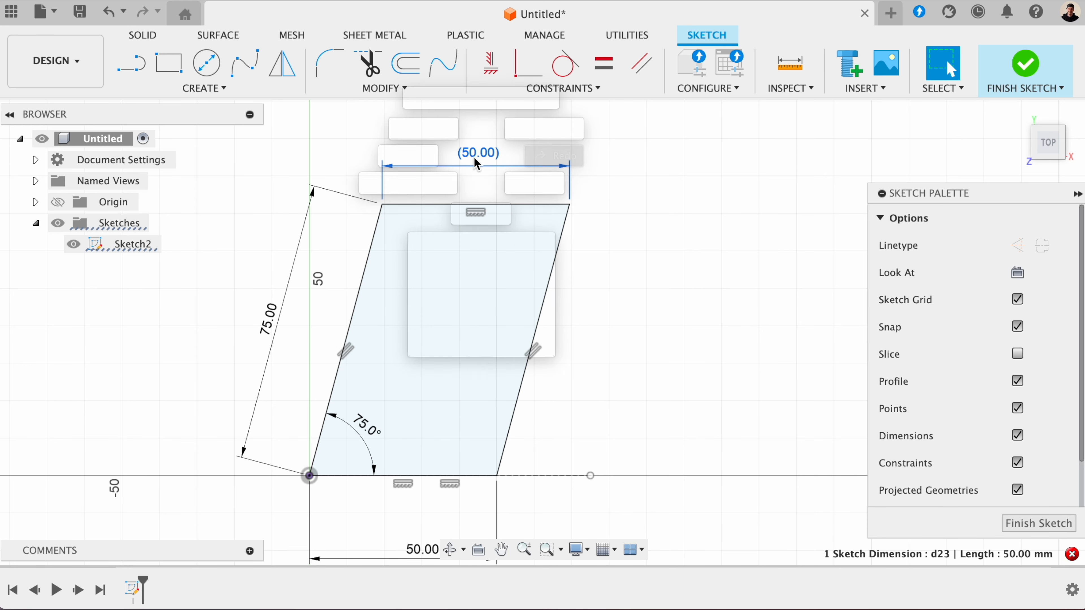
key(Delete)
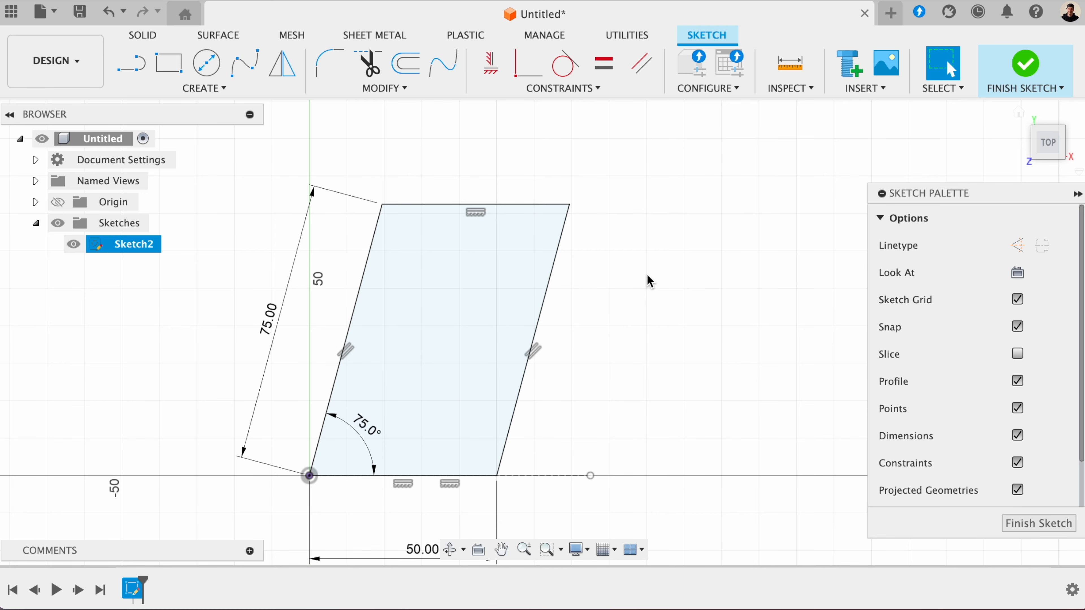
- In the empty sketch, draw a slanted line about 75 mm long from the origin, rising to the right at about 33°
scroll(647, 274, down, 3)
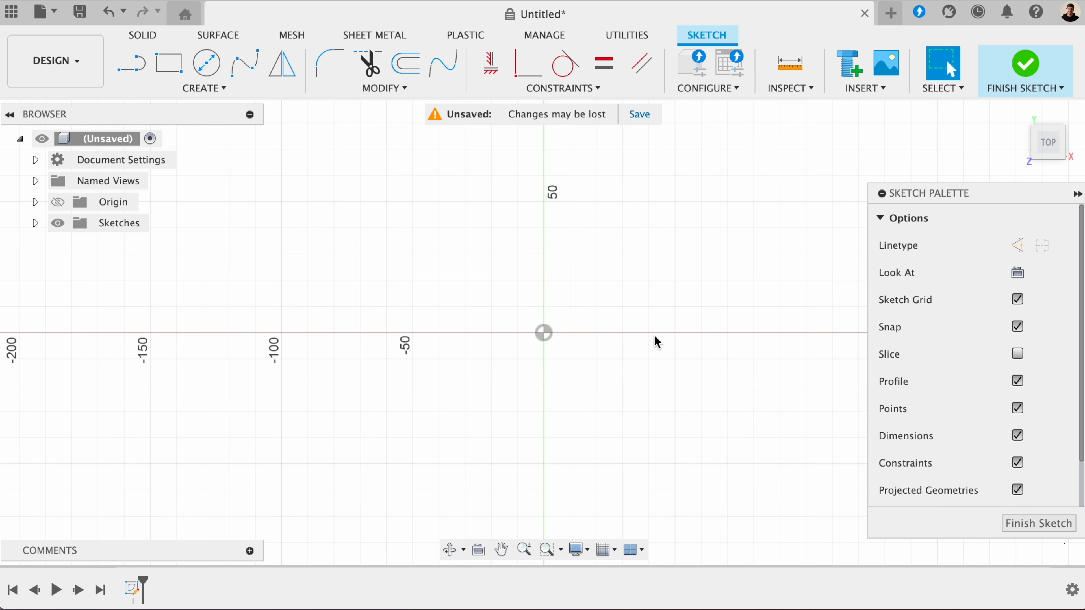
click(131, 64)
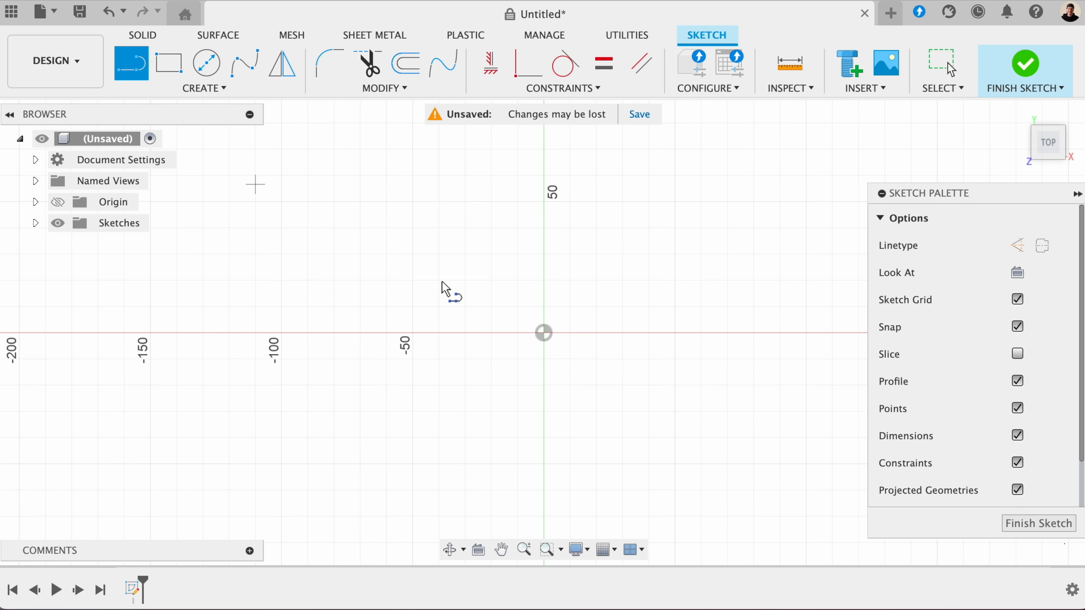
click(544, 333)
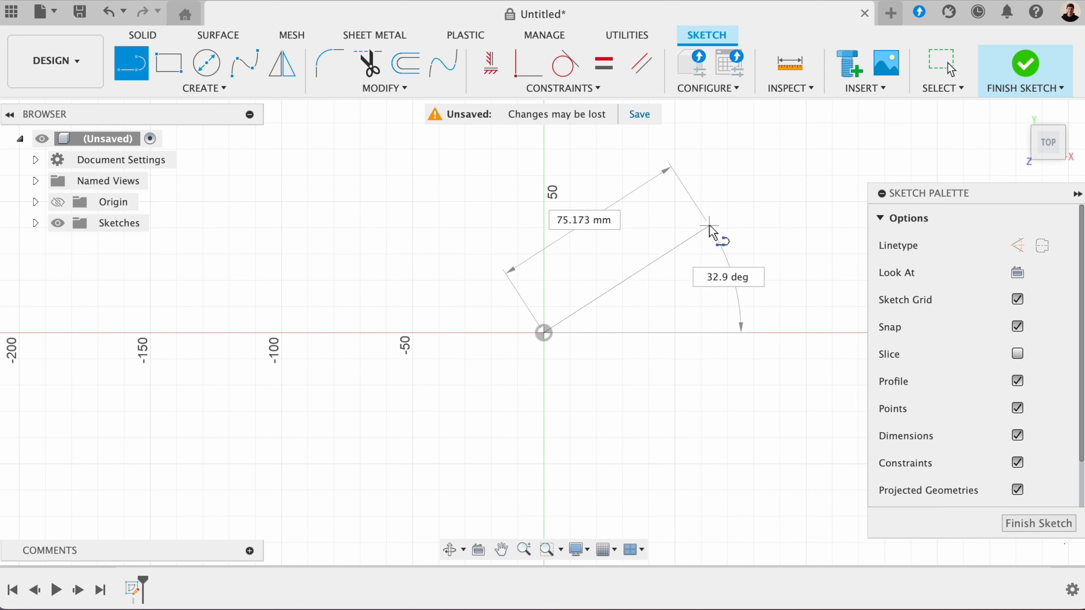
click(709, 225)
key(Escape)
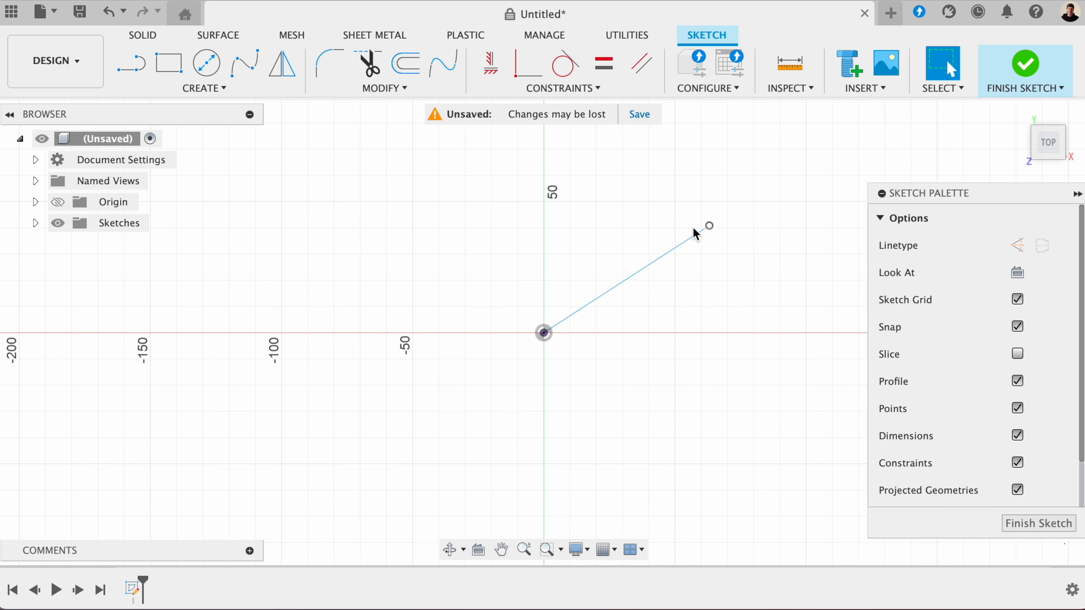
- Select the slanted line and show the available sketch constraints
click(642, 273)
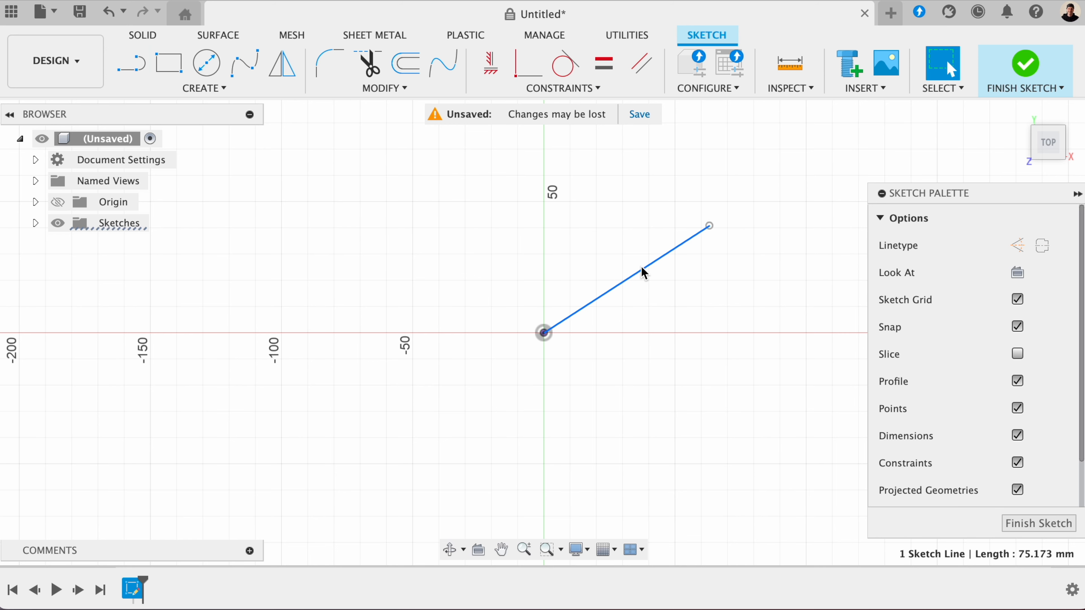
click(578, 91)
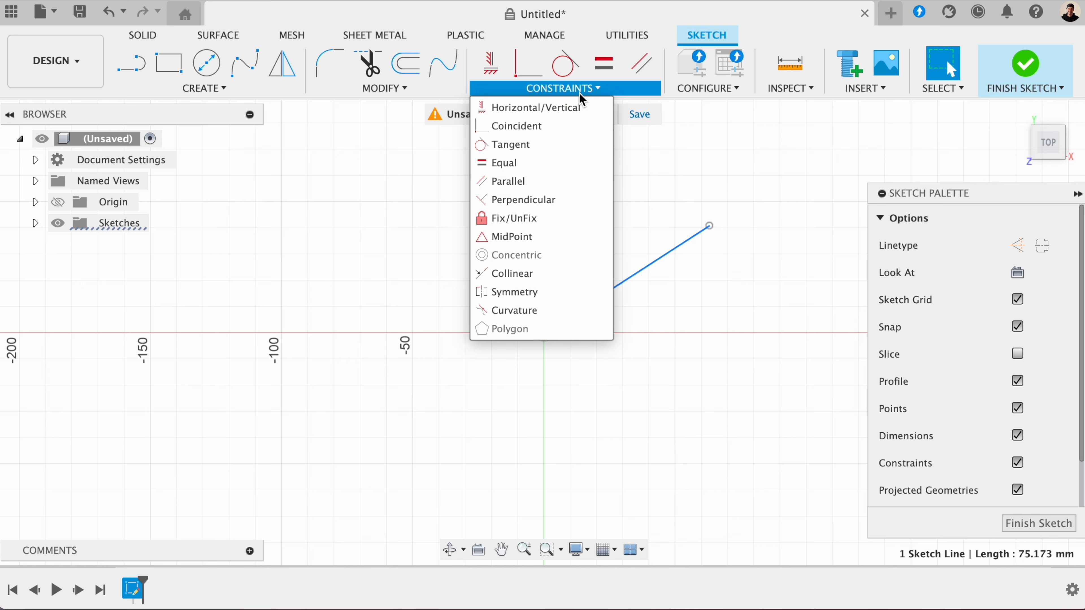